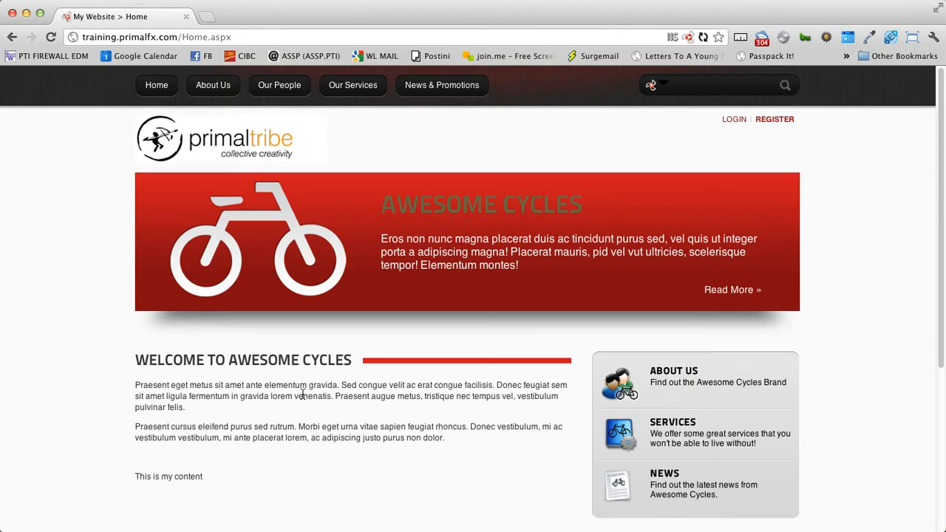
- Sign in with the admin account and bring the Welcome module's Manage options into view
click(735, 119)
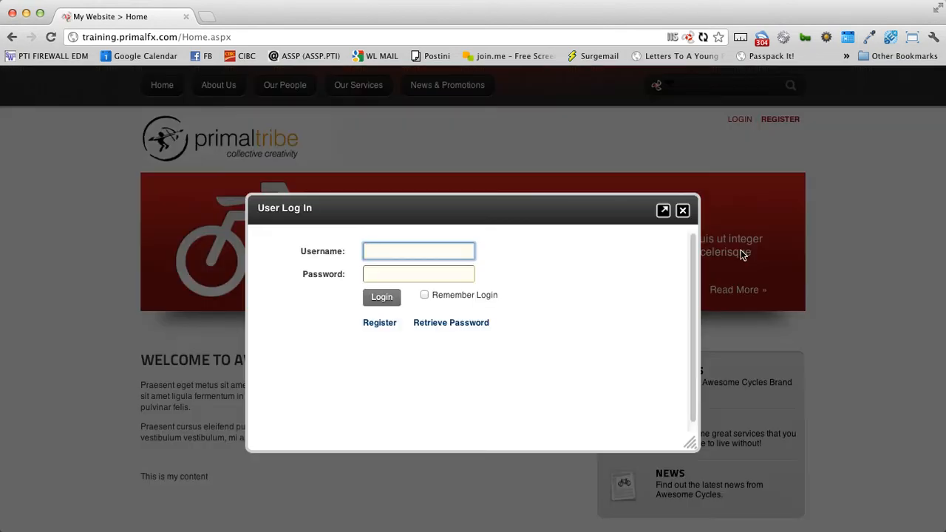
text(admin)
key(Tab)
text(•••••••)
key(Return)
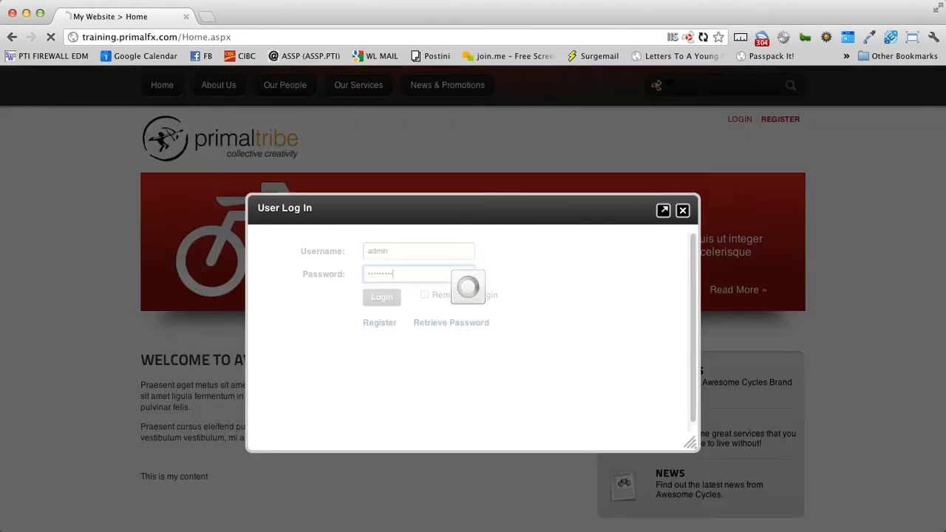
scroll(738, 259, down, 3)
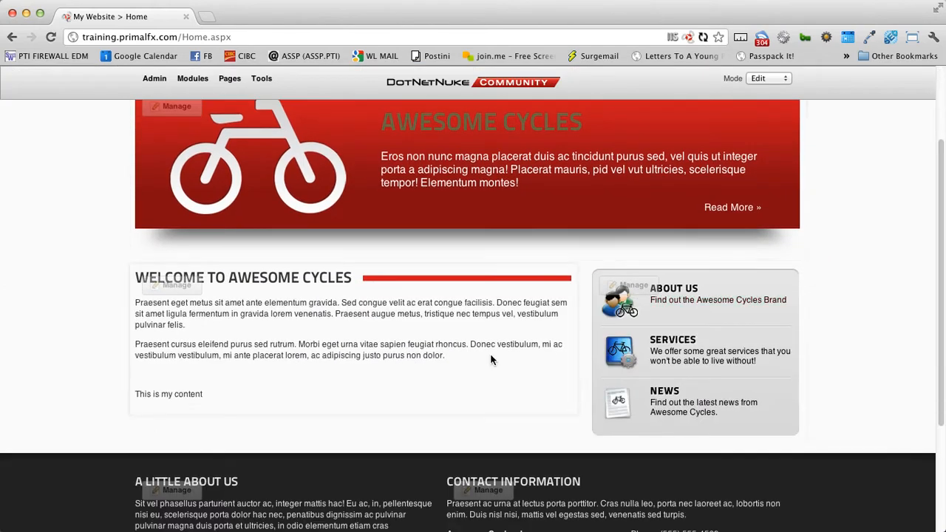
drag(214, 314, 302, 400)
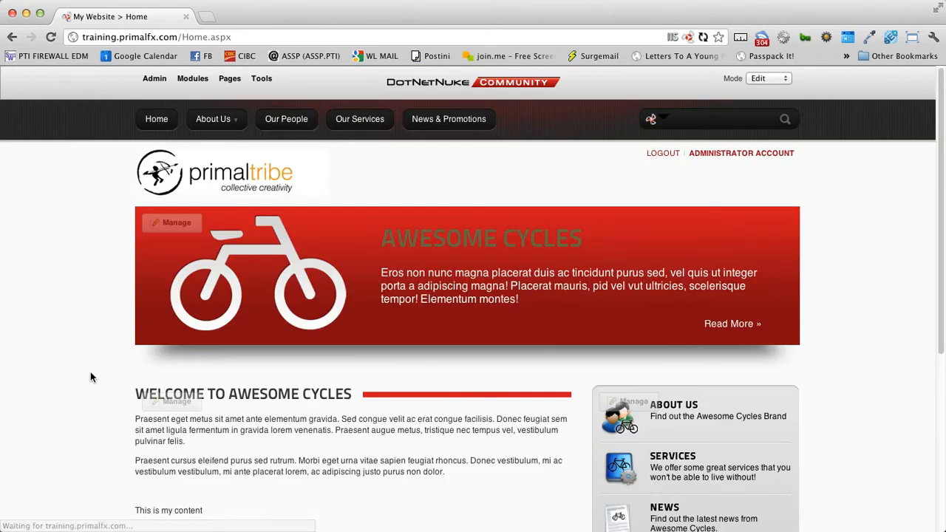
scroll(92, 374, down, 2)
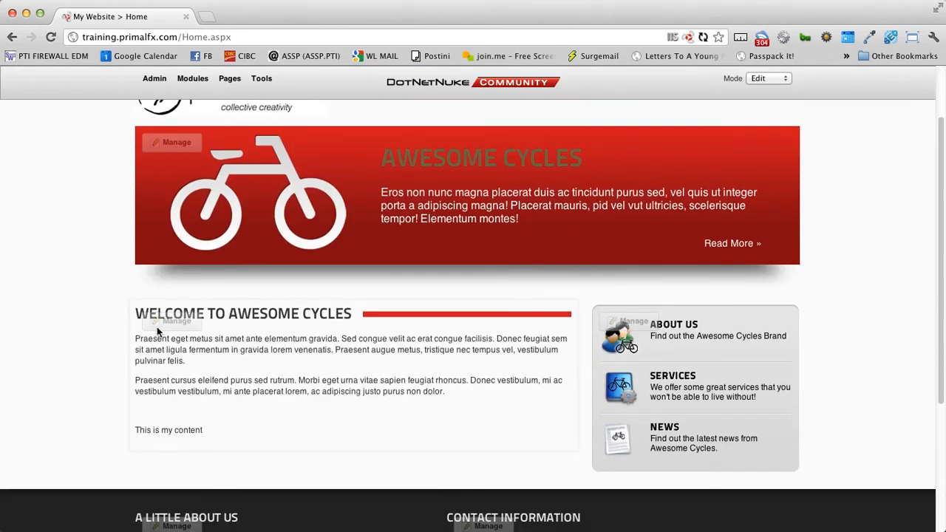
- Open Edit Content for the welcome module, place the cursor in the text, and view the Paste options
mouse_move(160, 327)
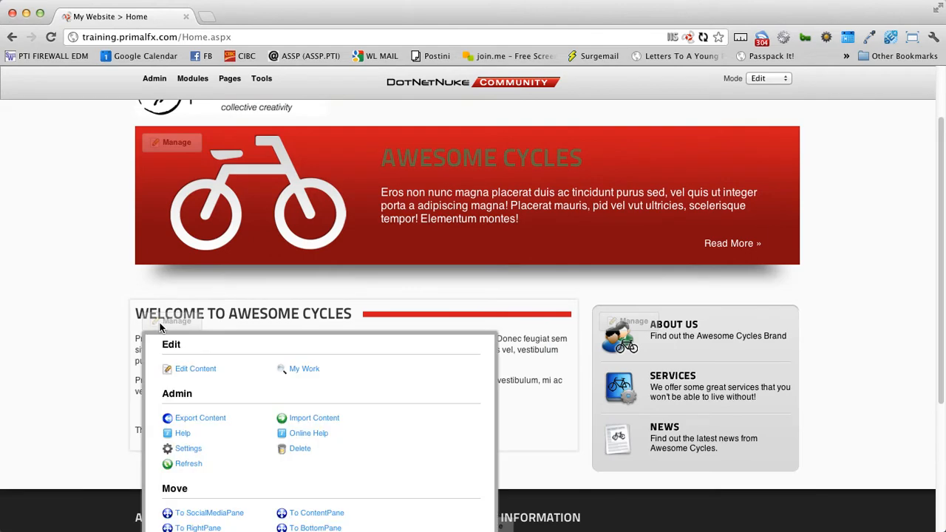
click(188, 369)
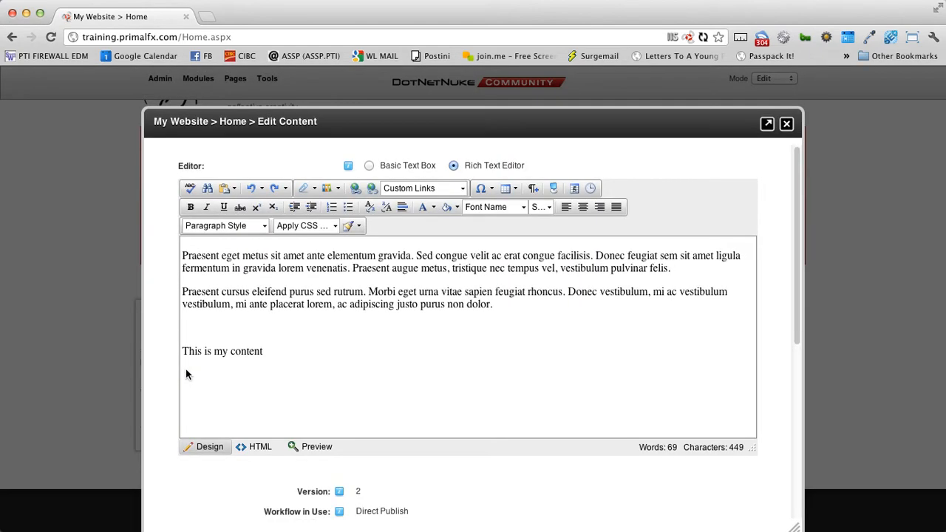
click(432, 304)
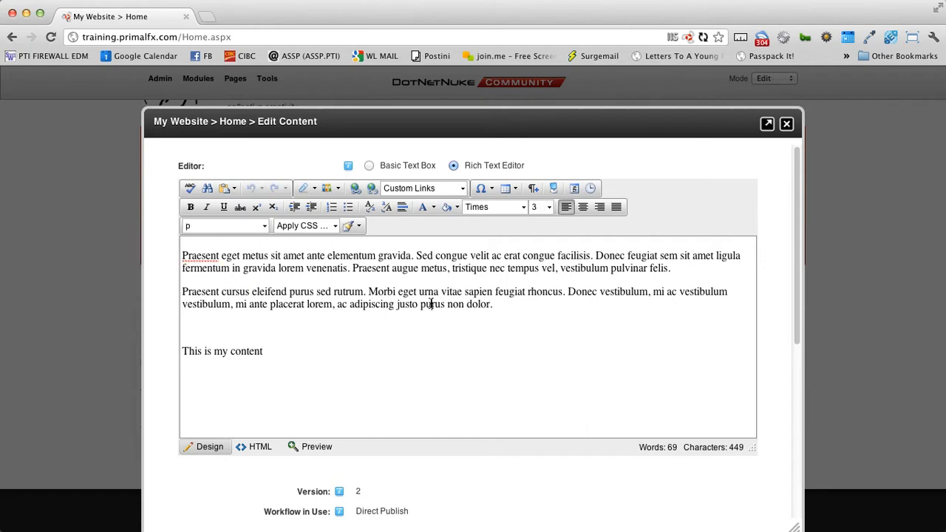
click(224, 194)
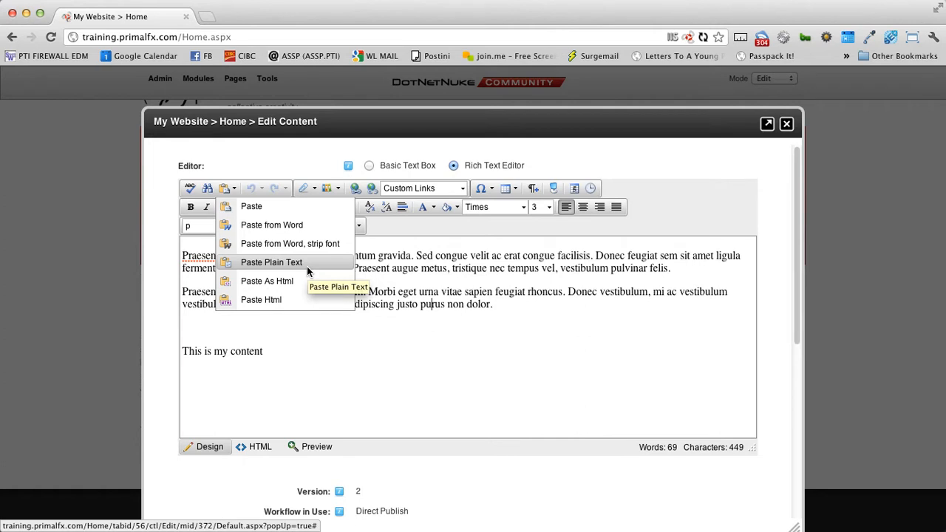
- Select and delete all of the existing welcome text in the editor
click(444, 334)
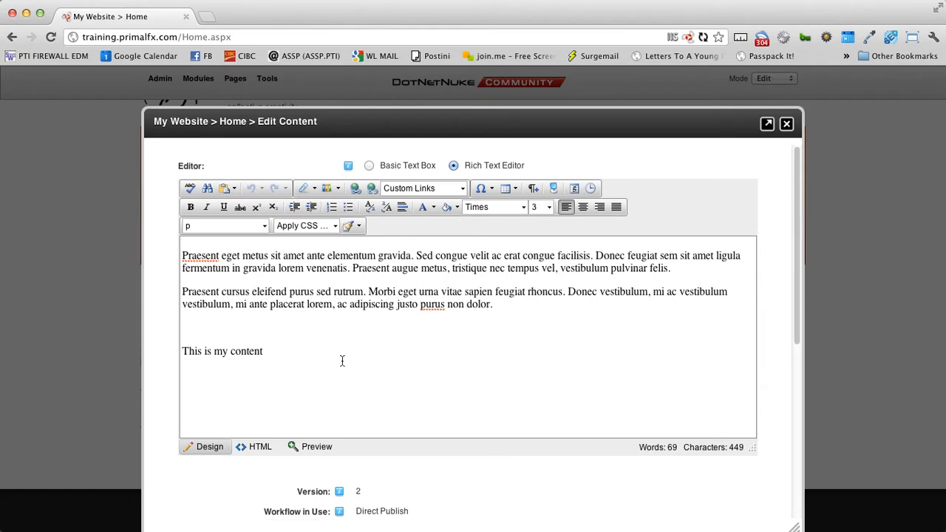
drag(342, 360, 126, 255)
key(Delete)
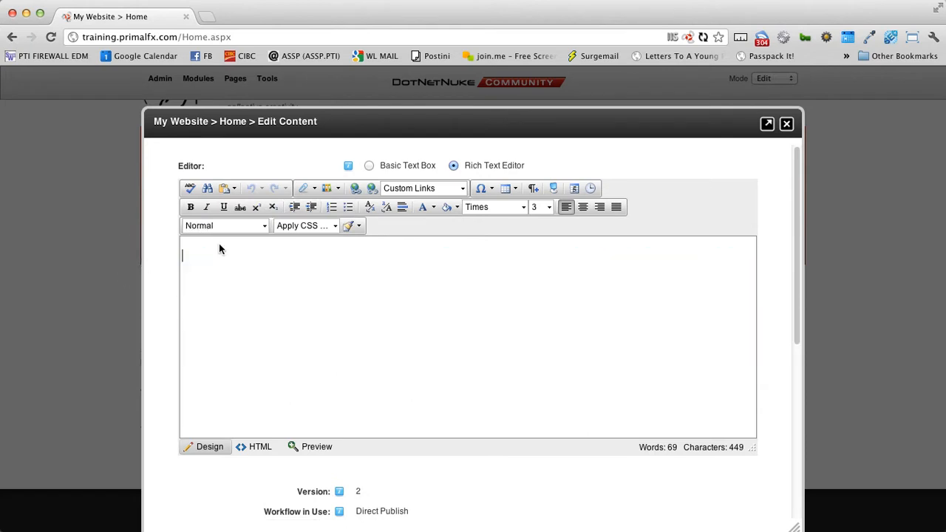
- Paste the Lorem ipsum paragraph into the editor as plain text
click(233, 188)
click(267, 264)
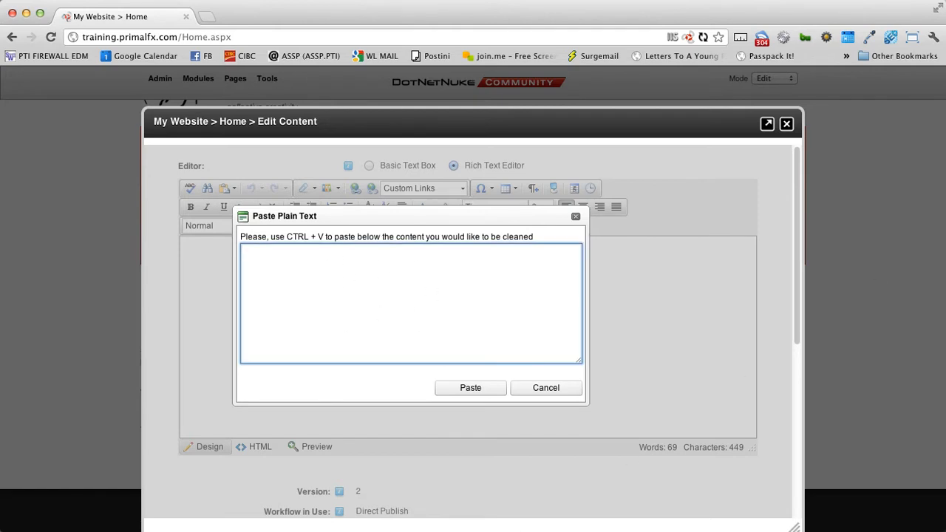
key(super+Tab)
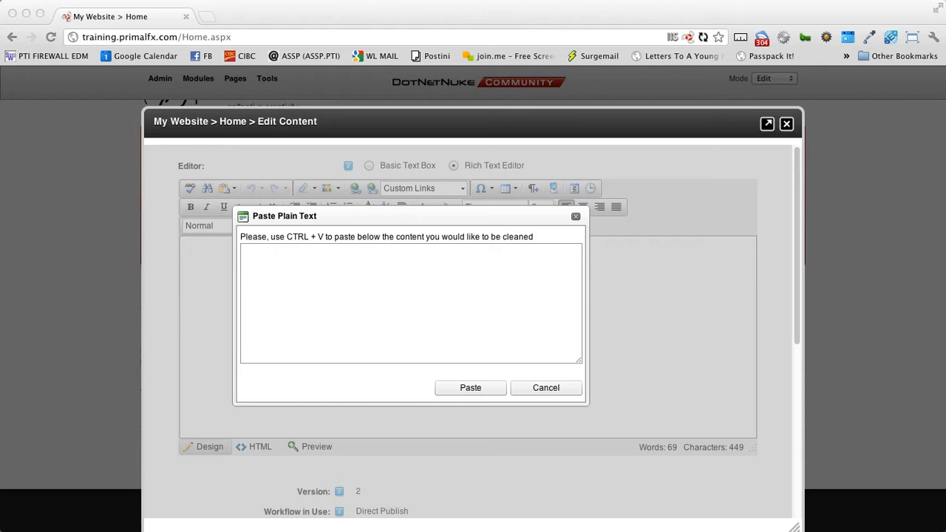
click(308, 278)
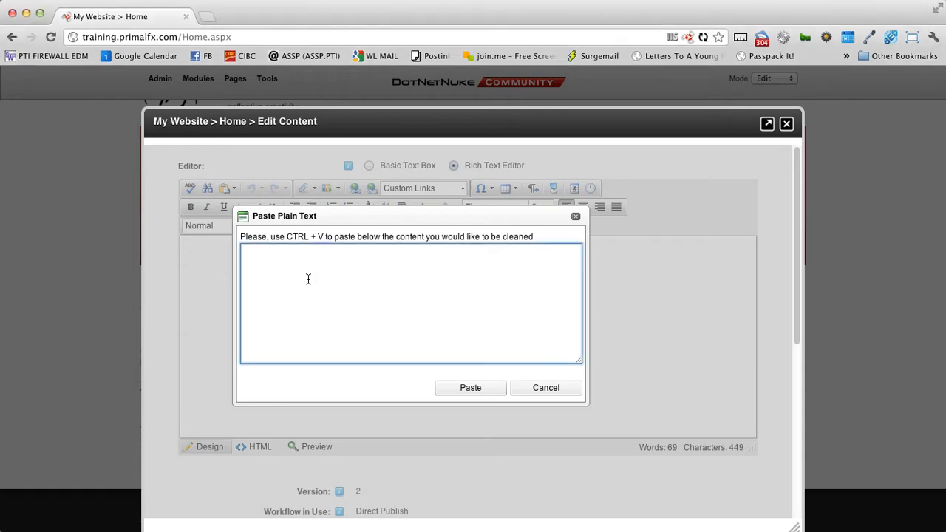
text(Lorem ipsum dolor sit amet, consectetur adipiscing elit. Phasellus dictum erat at orci pellentesque quis vehicula urna viverra. Proin vel lorem magna, ac congue lectus. Donec augue erat, eleifend quis bibendum quis, mollis et eros. Morbi commodo augue nec justo pretium adipiscing. Integer nec orci vel ante condimentum mollis ut at neque. Sed dignissim porta lorem, volutpat consectetur ante rhoncus id. Sed vitae lorem pellentesque nibh porta scelerisque eget sit amet diam. Cras ac tortor libero, ac tristique dui. Nullam at nulla eu nunc congue mattis. Class aptent taciti sociosqu ad litora torquent per conubia nostra, per inceptos himenaeos. Etiam tincidunt dui ac diam auctor eu hendrerit massa pharetra. Duis pretium posuere magna, nec venenatis augue ultricies volutpat. Aenean ut risus lacus.)
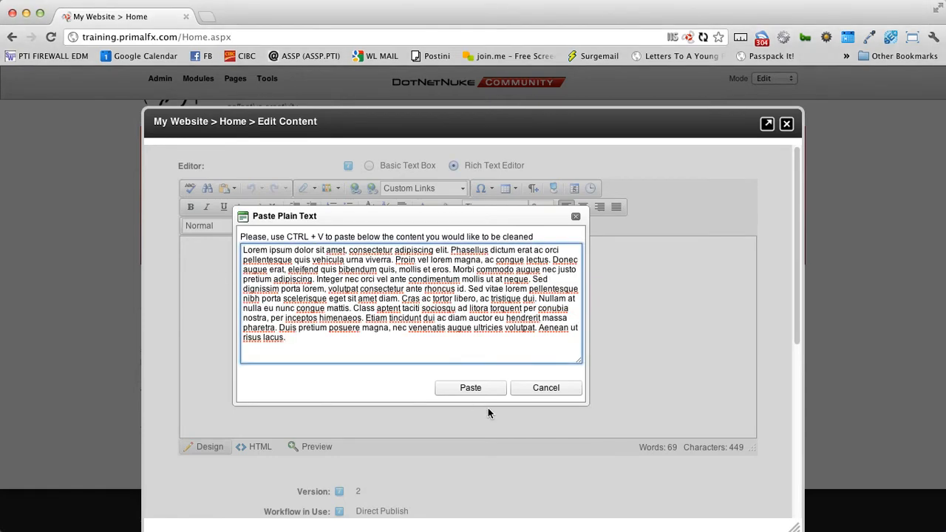
click(473, 387)
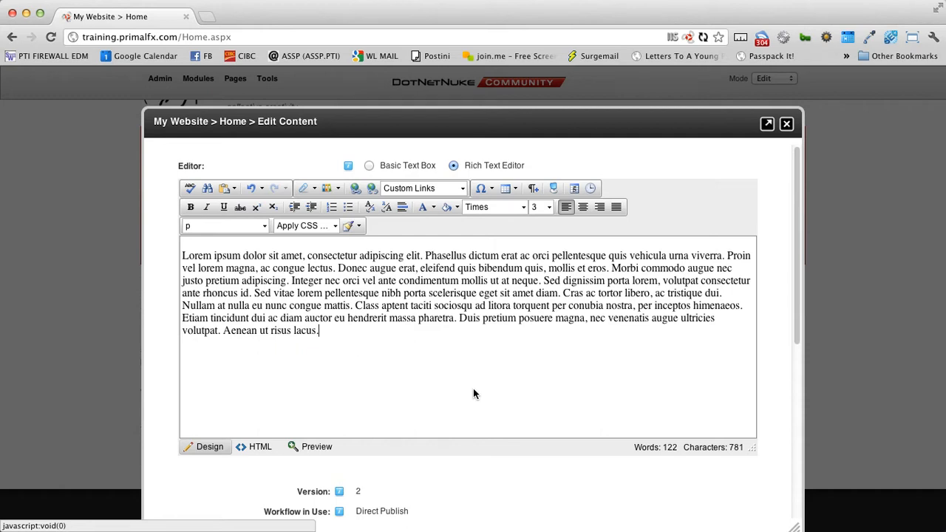
click(234, 189)
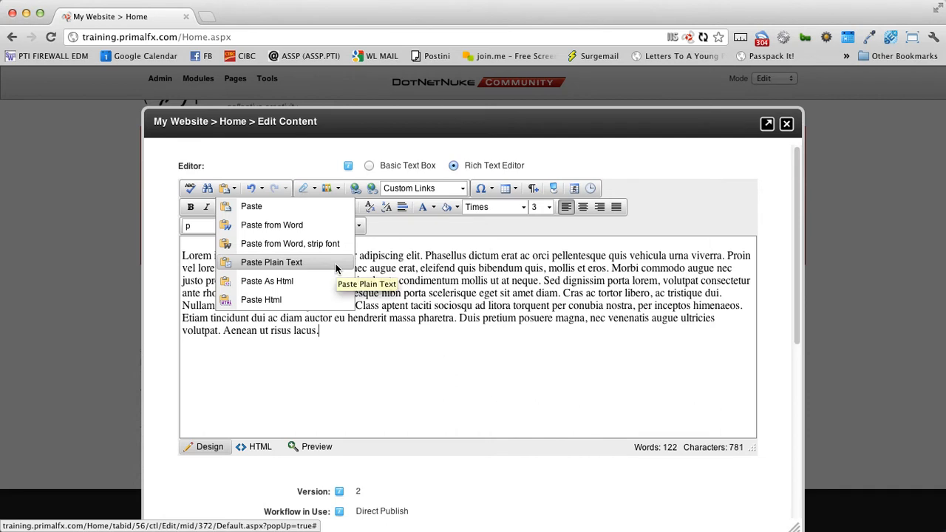
click(450, 281)
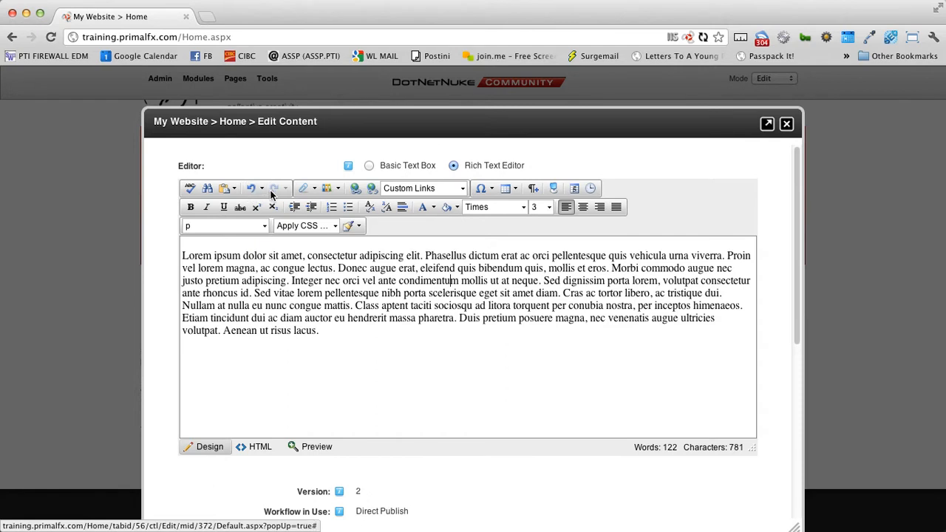
click(315, 190)
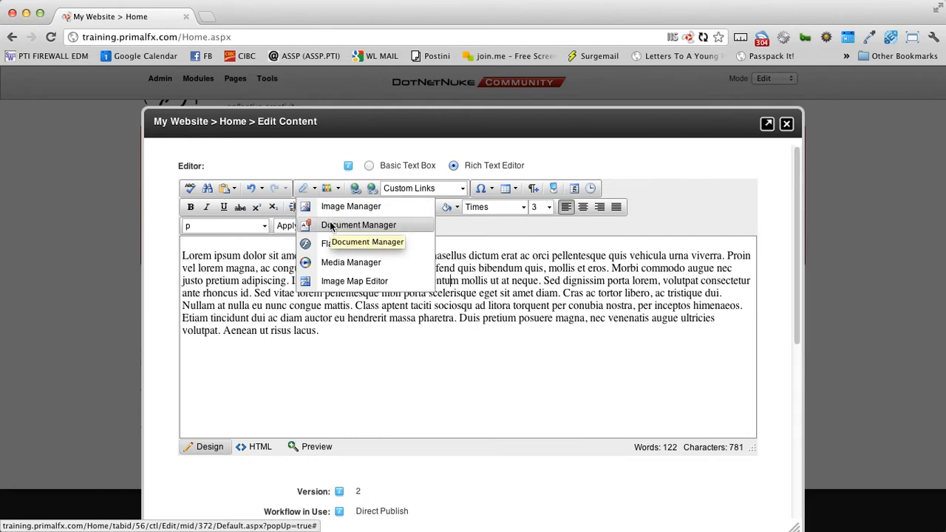
click(257, 258)
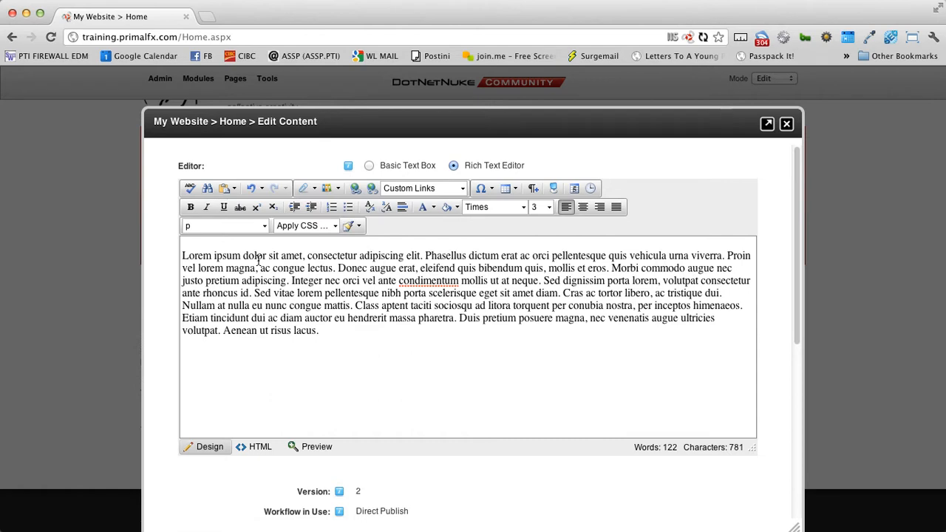
click(945, 473)
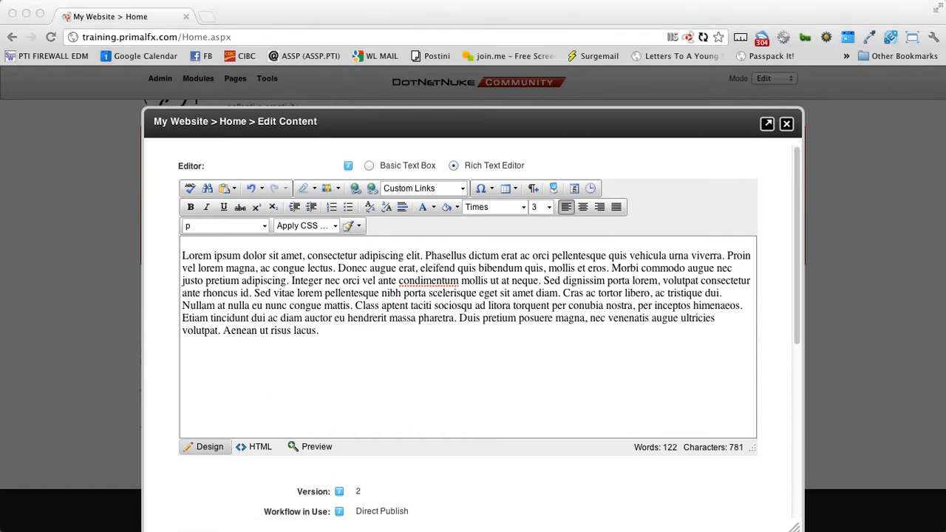
key(space)
drag(475, 469, 422, 273)
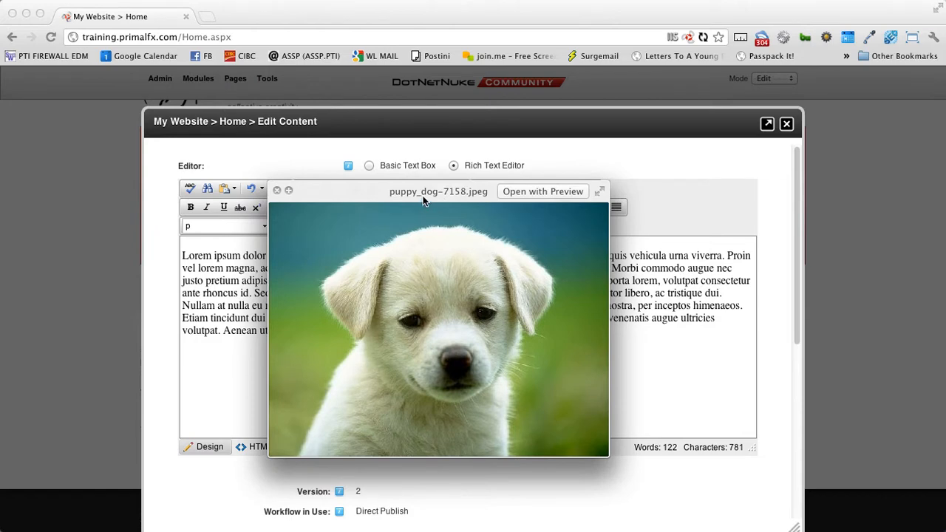
drag(424, 200, 323, 203)
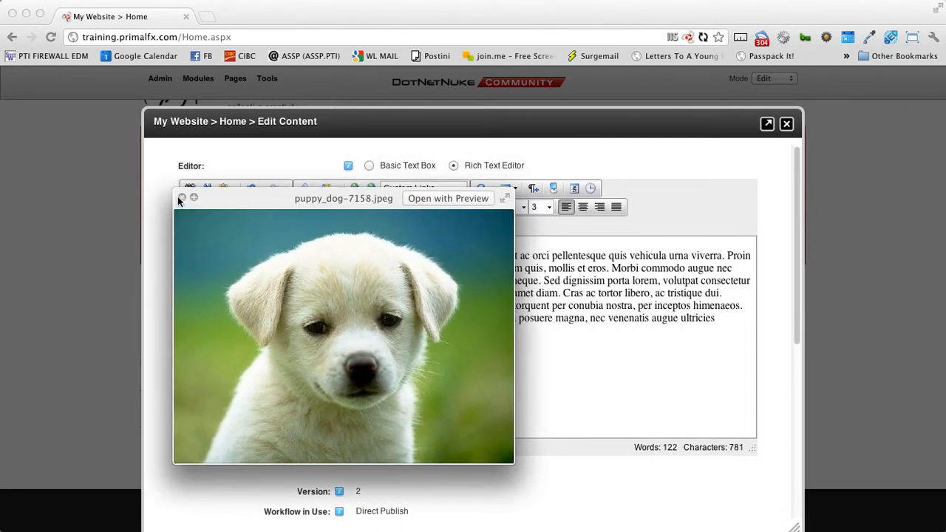
click(181, 198)
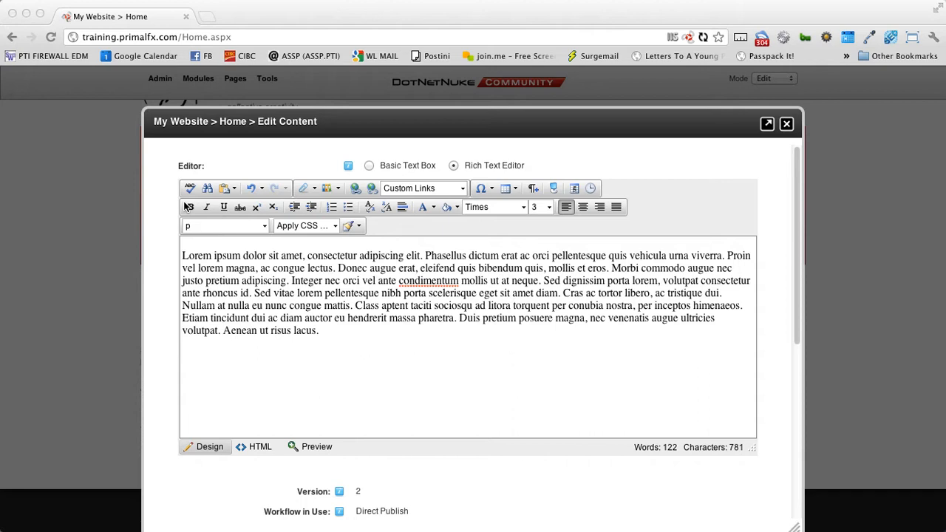
click(257, 256)
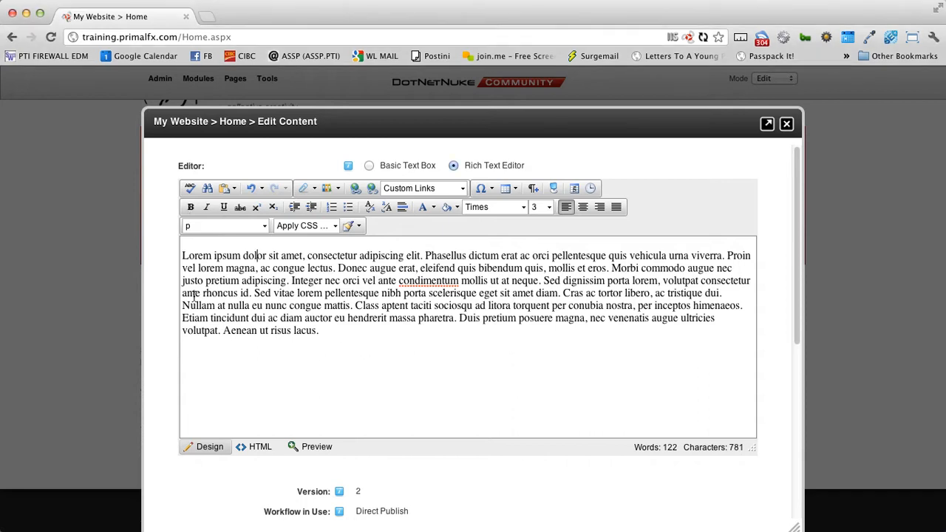
click(182, 260)
- Open the Image Manager and browse into the Images folder
click(313, 189)
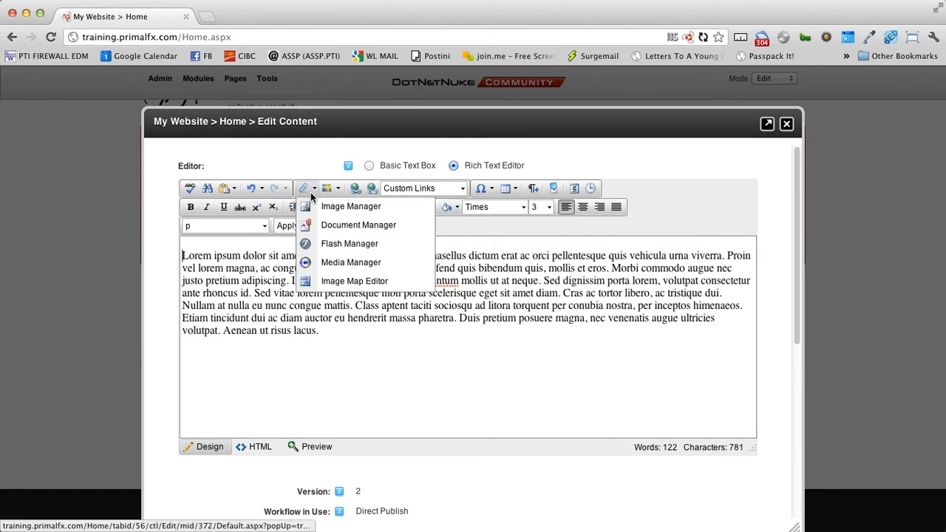
click(329, 207)
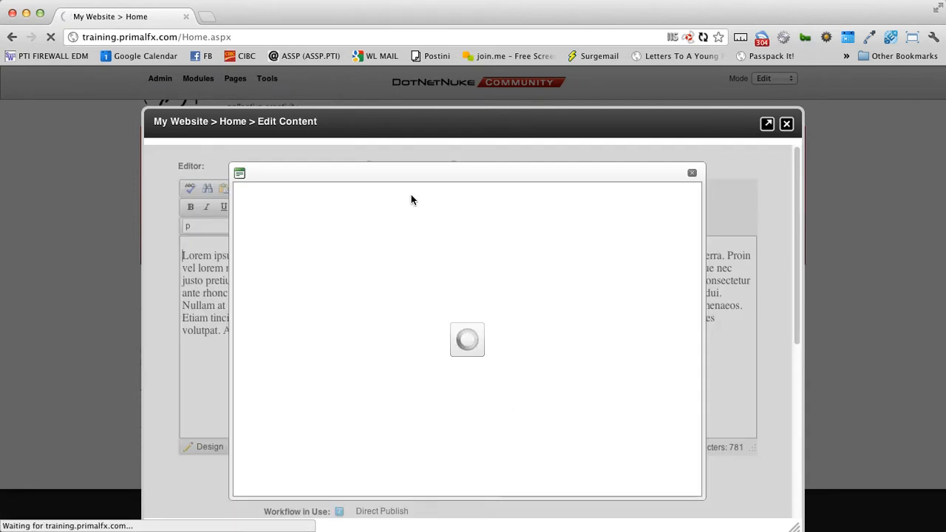
drag(433, 175, 404, 164)
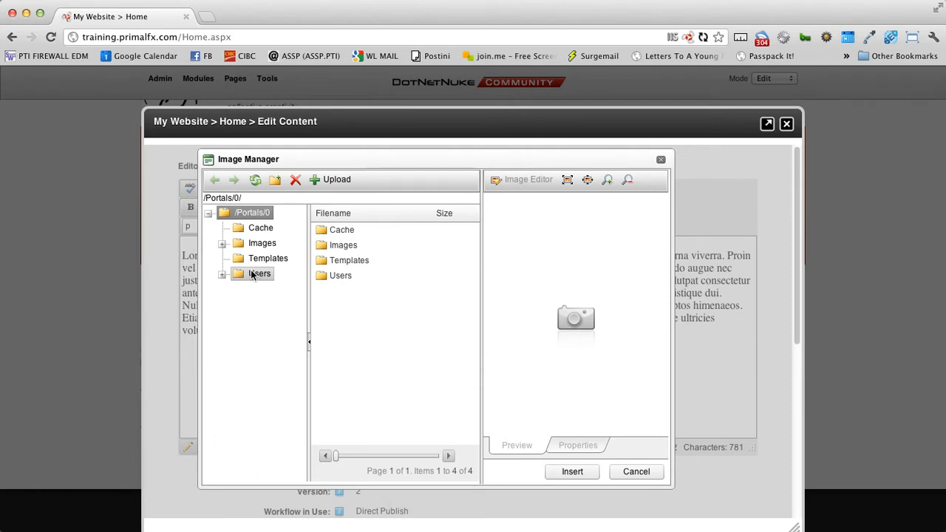
click(222, 245)
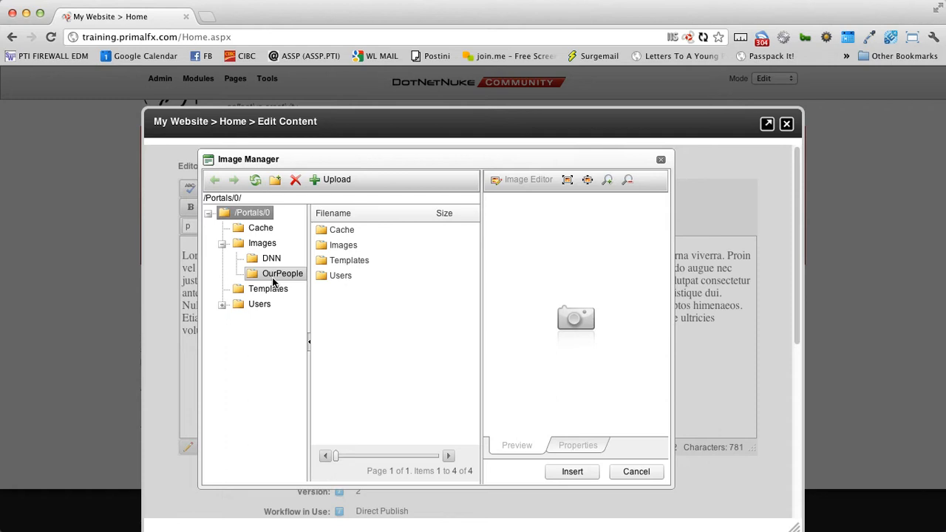
click(259, 244)
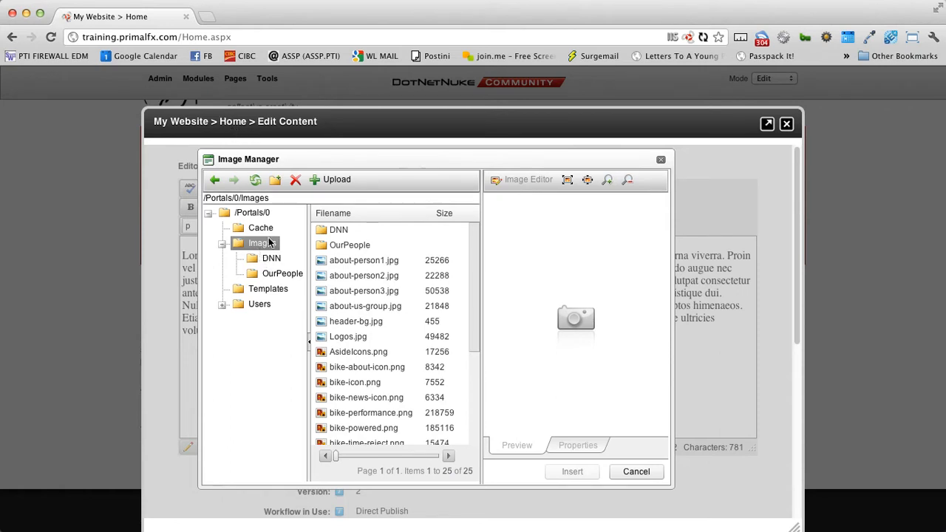
- Create a new folder named Home under Images and open it
click(274, 187)
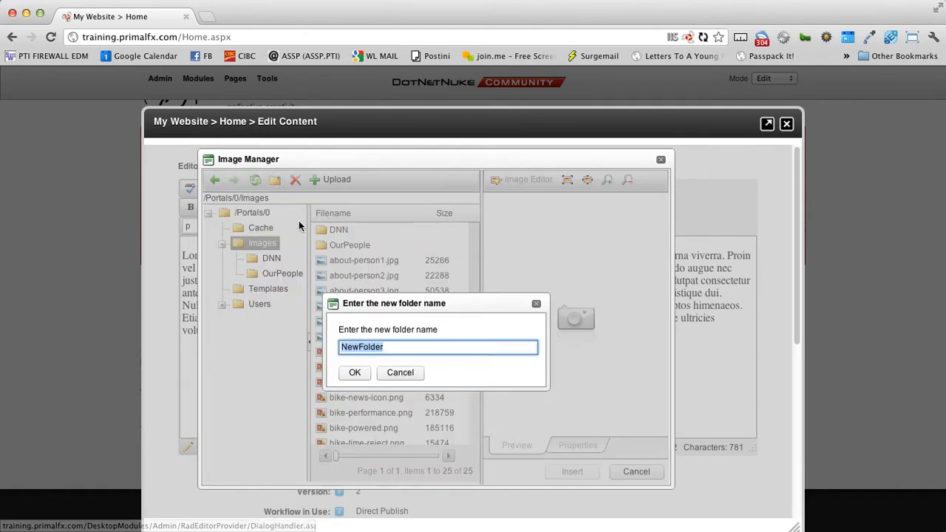
text(Home)
key(Return)
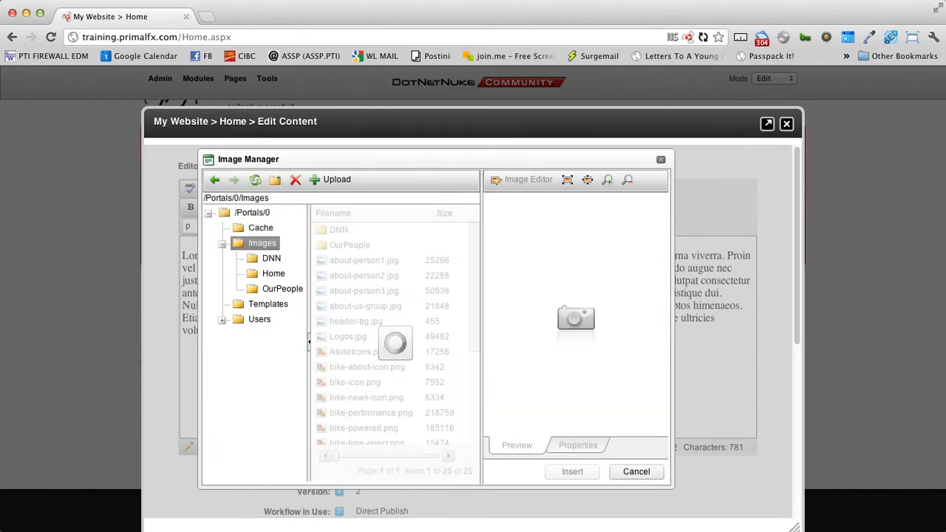
click(270, 275)
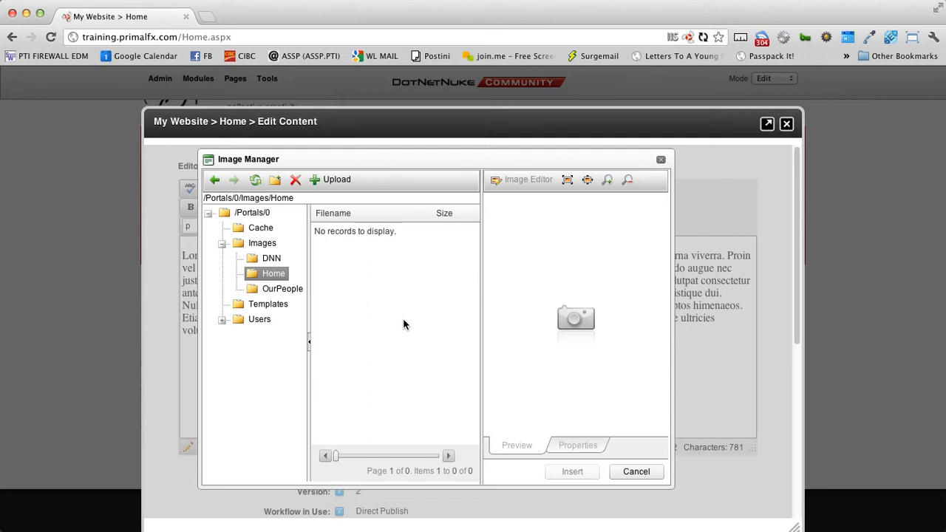
- Upload puppy_dog-7158.jpeg from the Desktop into Images/Home and review its properties and preview
click(336, 181)
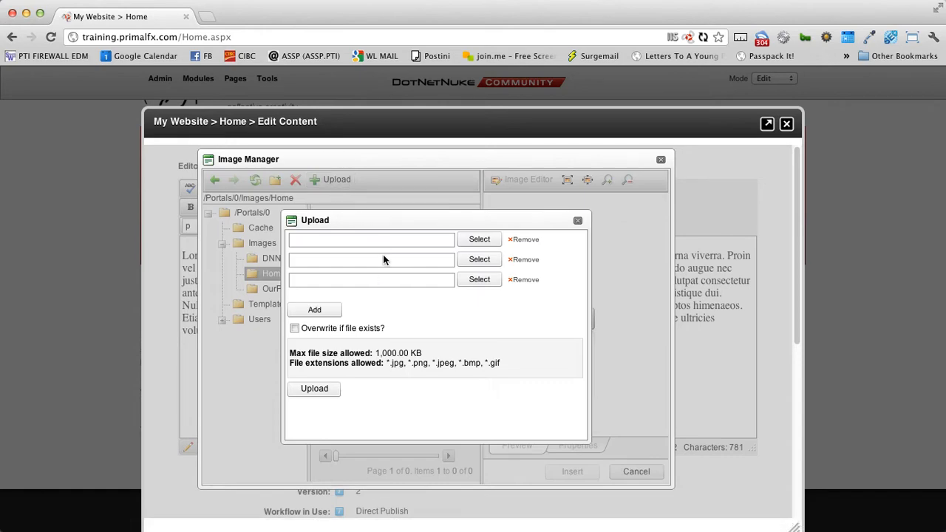
click(485, 245)
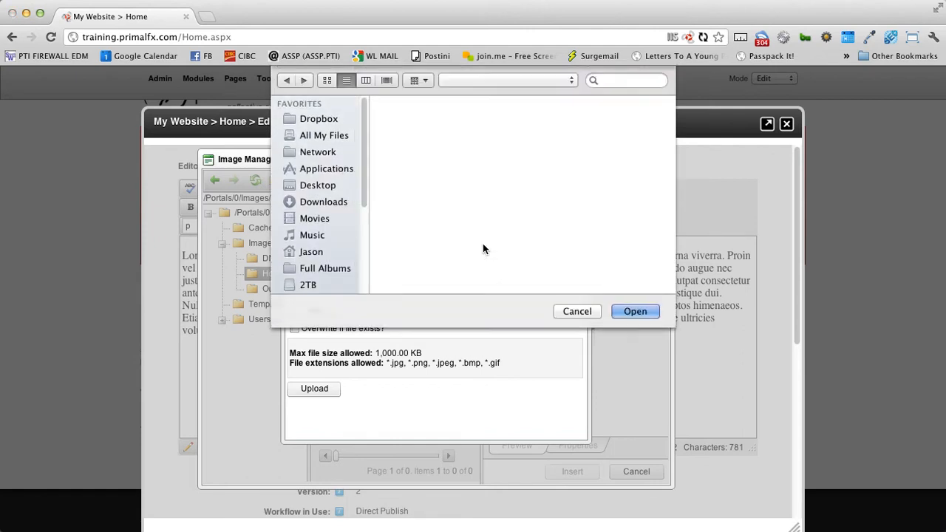
click(325, 185)
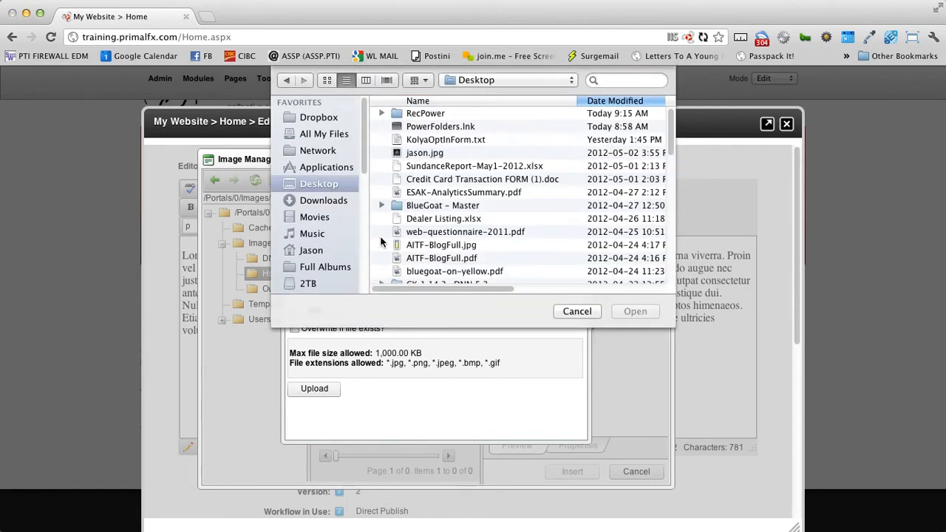
scroll(562, 251, down, 3)
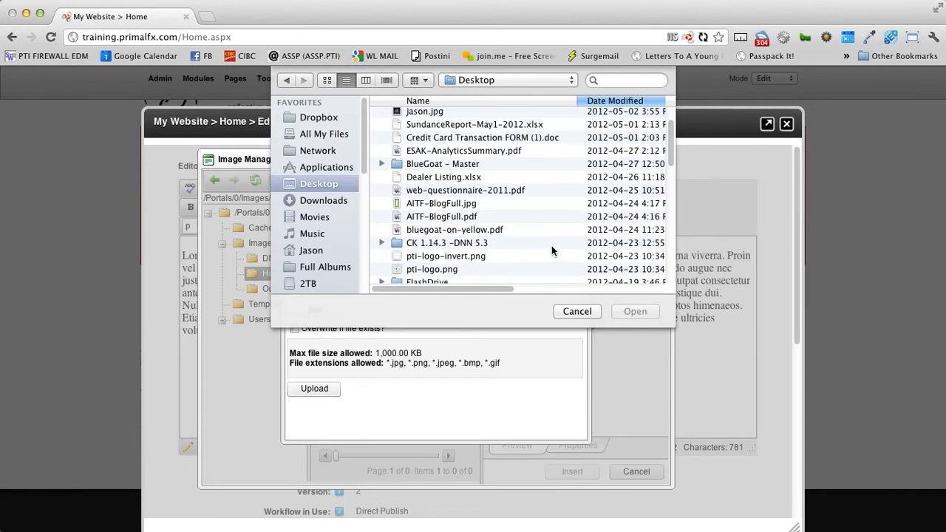
scroll(552, 250, down, 8)
scroll(498, 241, down, 4)
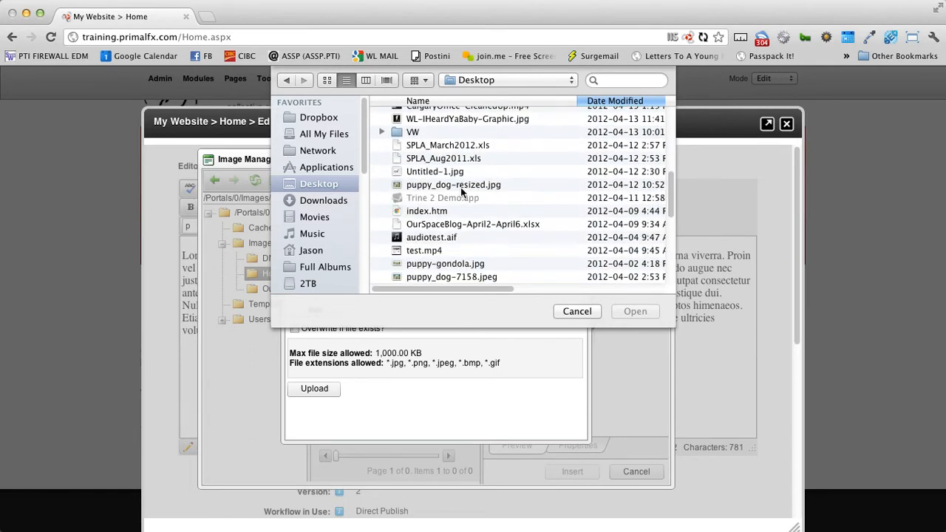
click(435, 278)
scroll(540, 282, down, 3)
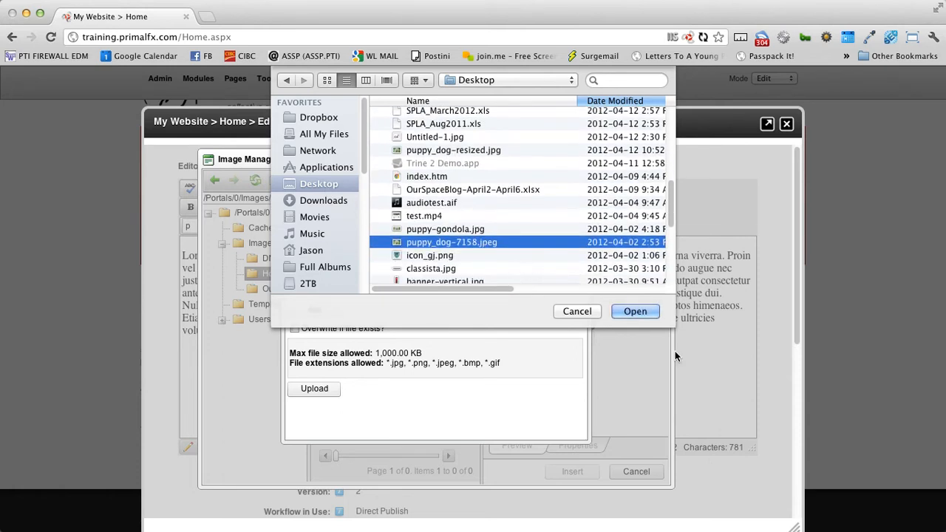
click(637, 312)
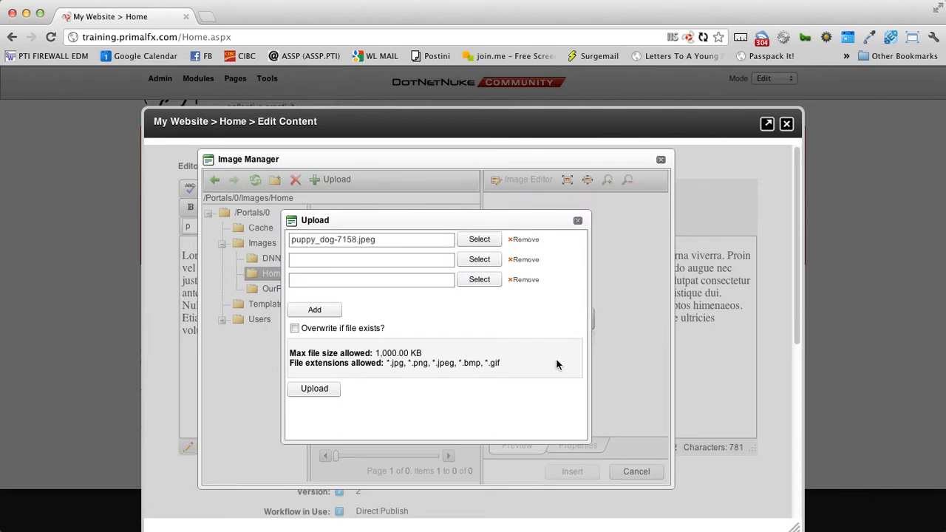
click(328, 395)
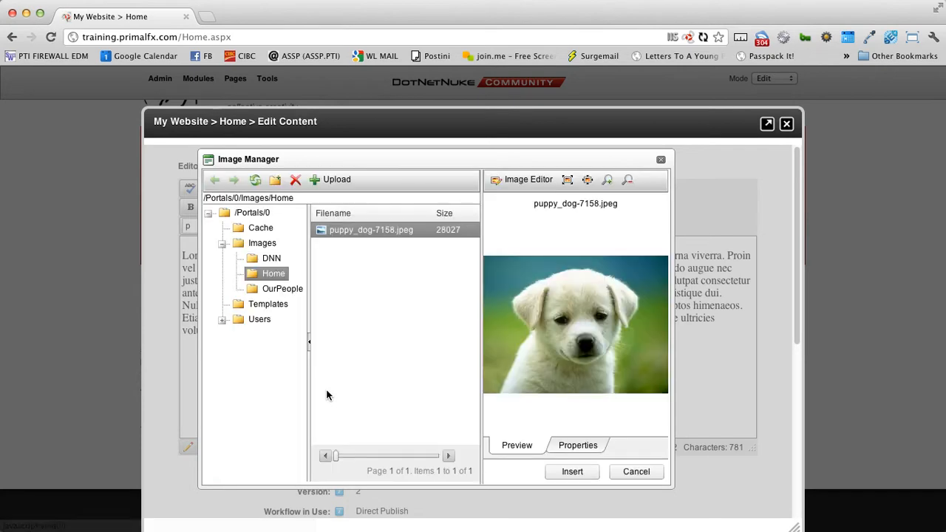
click(581, 449)
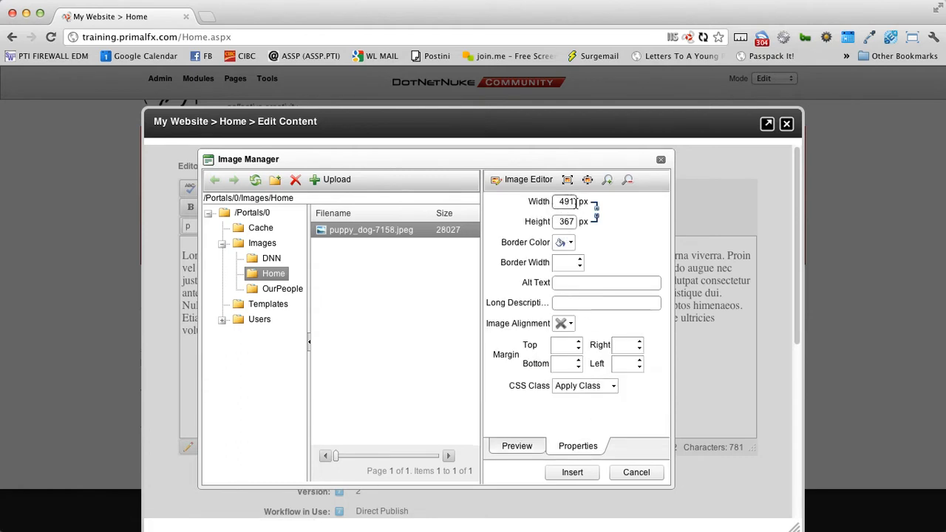
click(518, 443)
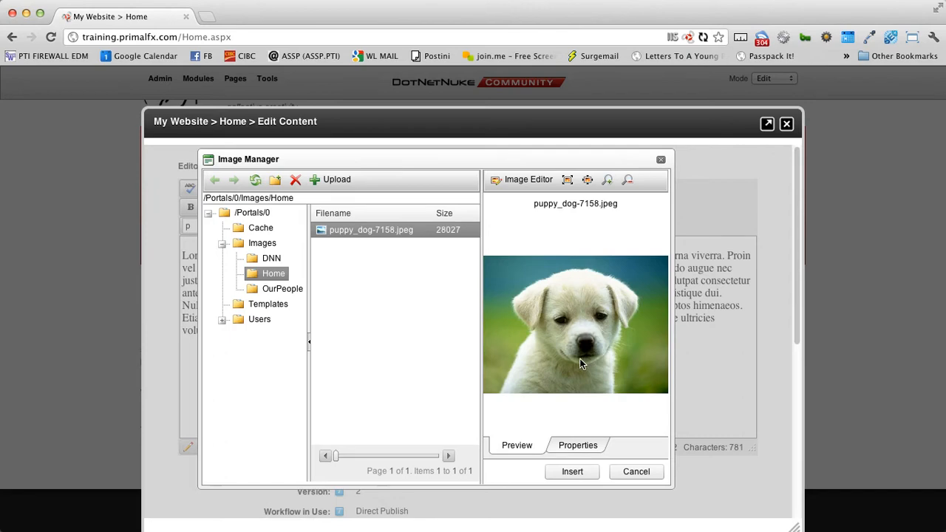
- Insert the puppy image into the content, check it, then delete it again
click(587, 471)
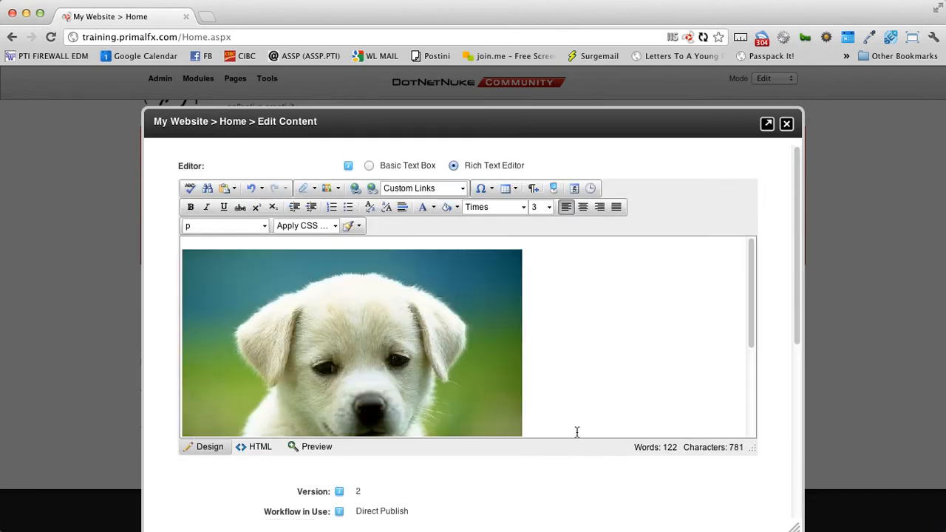
scroll(385, 387, down, 1)
scroll(385, 387, down, 3)
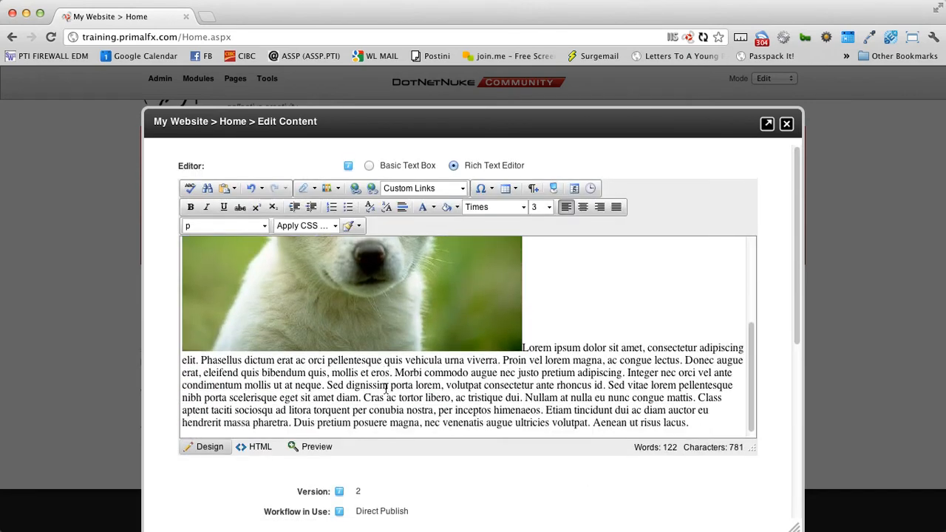
scroll(386, 387, up, 3)
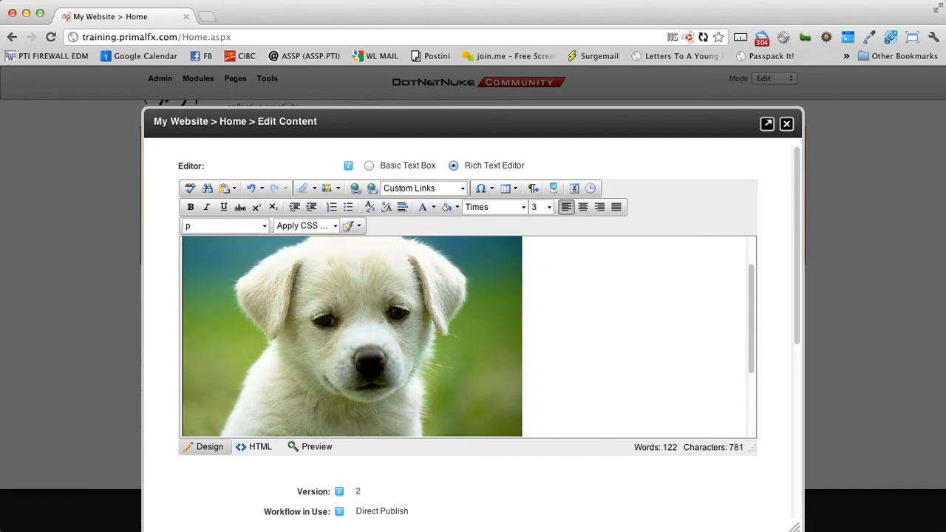
scroll(352, 367, down, 3)
scroll(352, 368, up, 3)
click(352, 367)
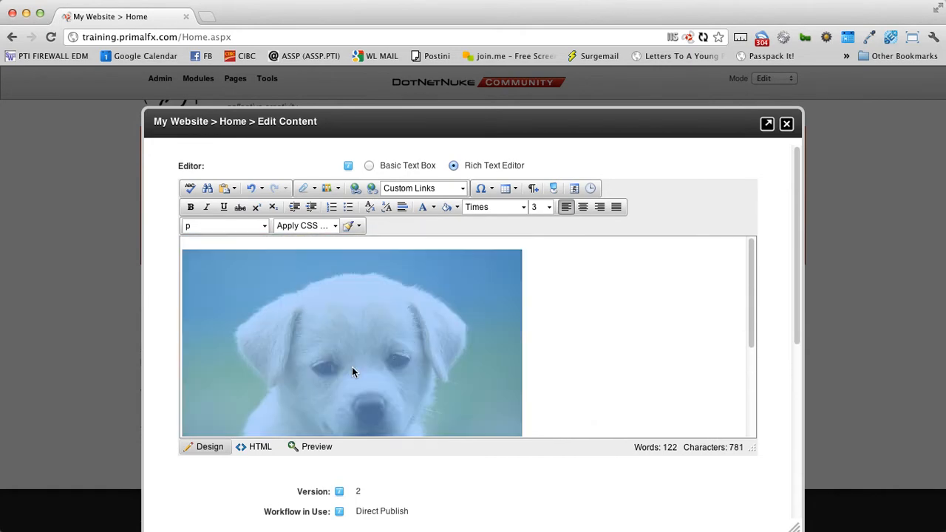
key(BackSpace)
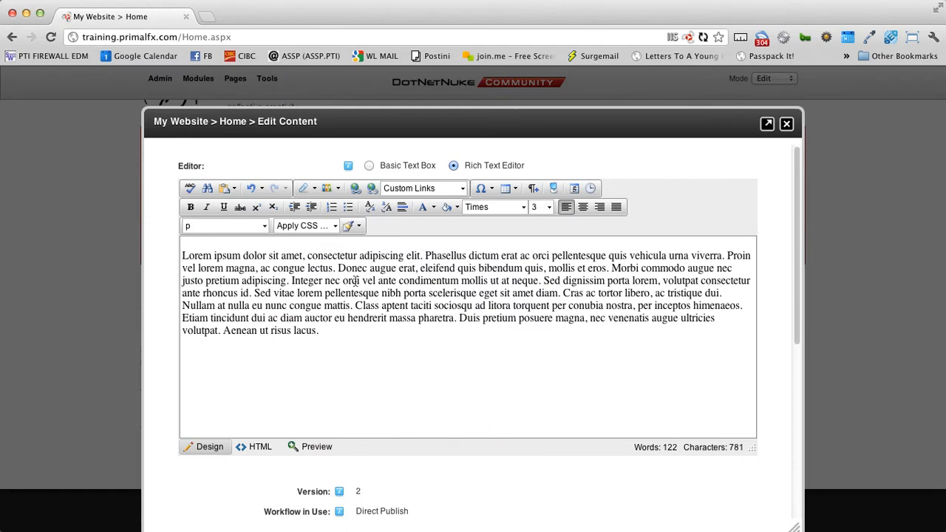
click(318, 190)
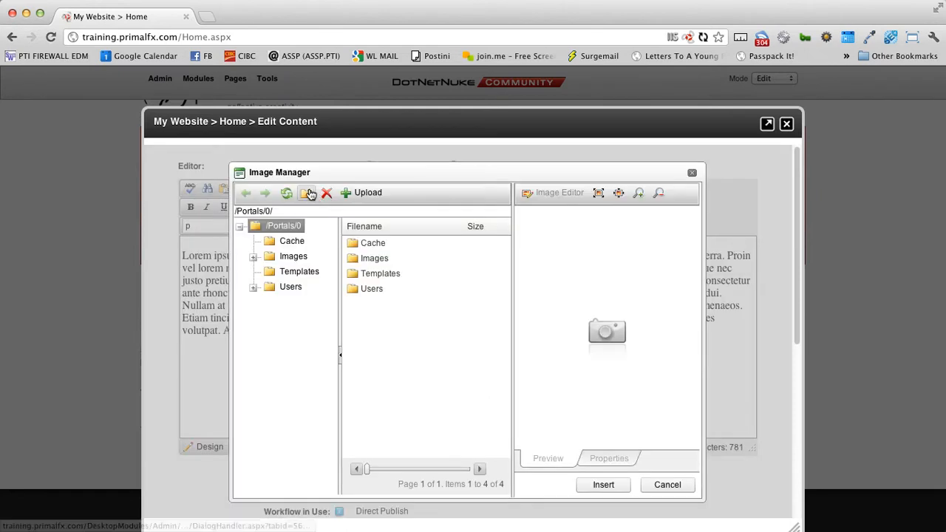
- Select puppy_dog-7158.jpeg in Images/Home and open it in the Image Editor
click(253, 256)
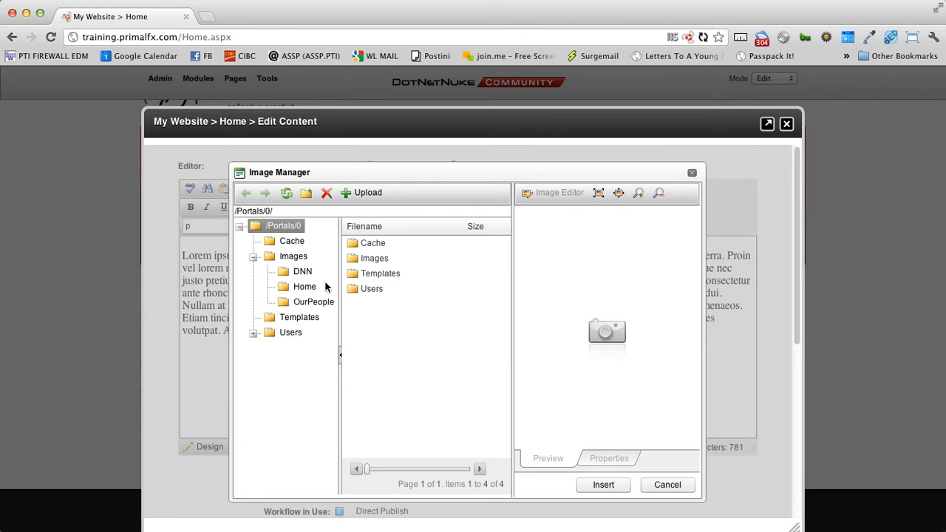
click(312, 288)
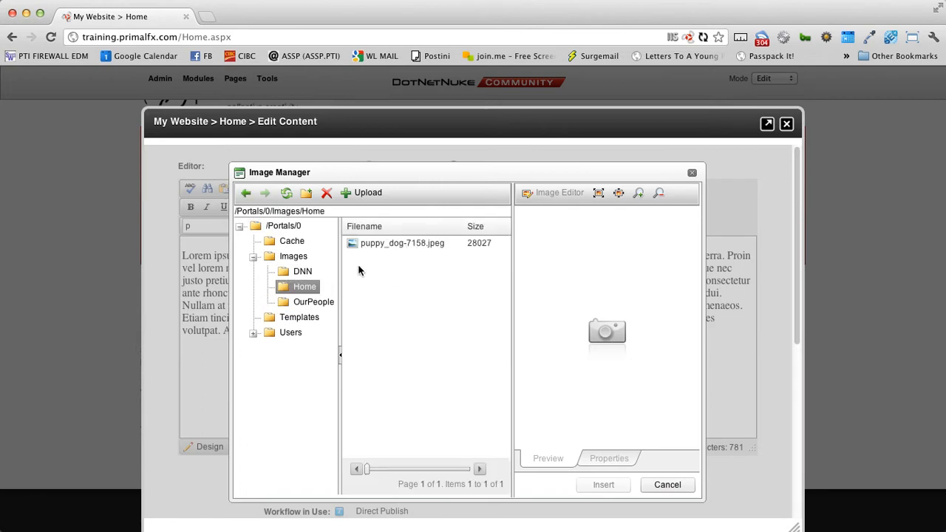
click(375, 247)
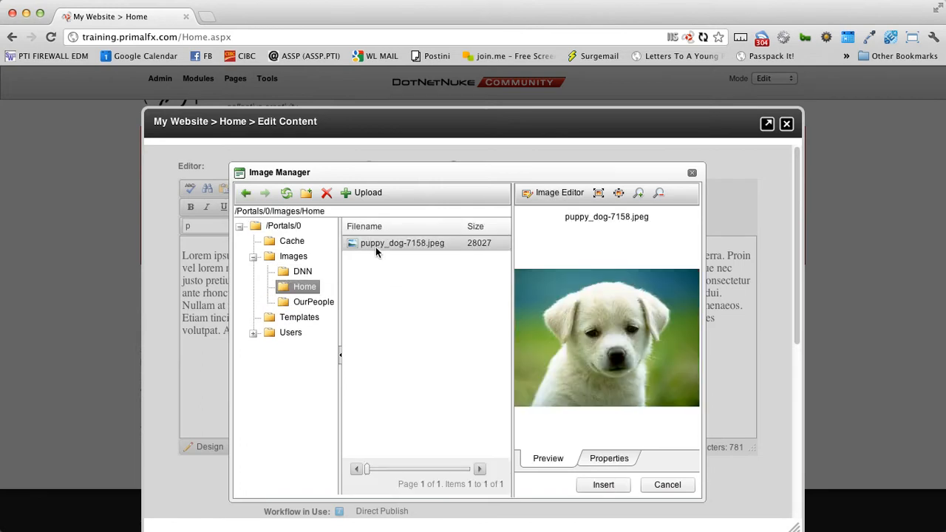
click(544, 196)
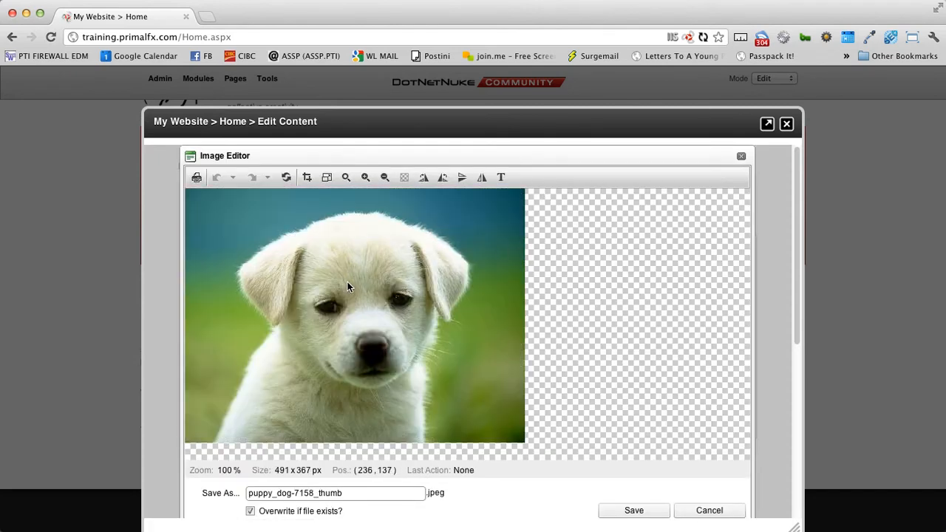
- Resize the puppy image to a width of 250 px (250 x 186)
click(365, 177)
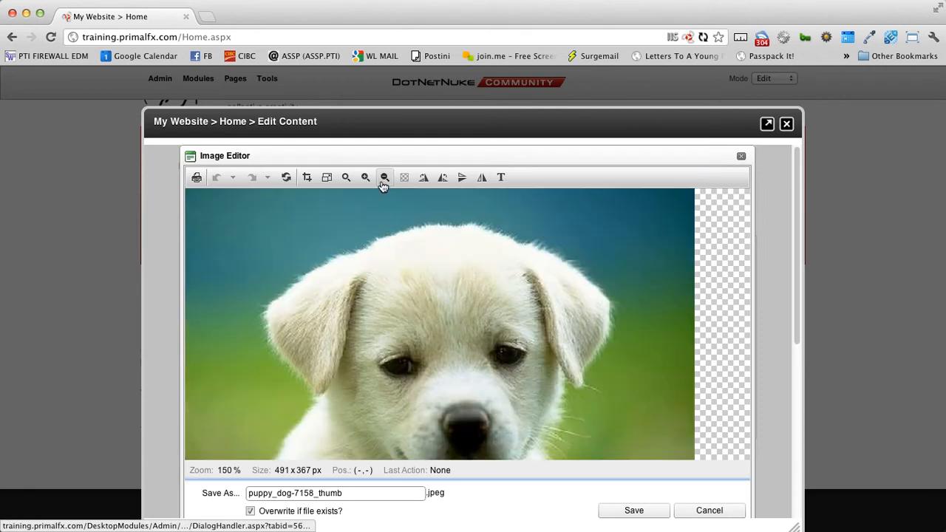
click(384, 178)
click(384, 177)
click(367, 179)
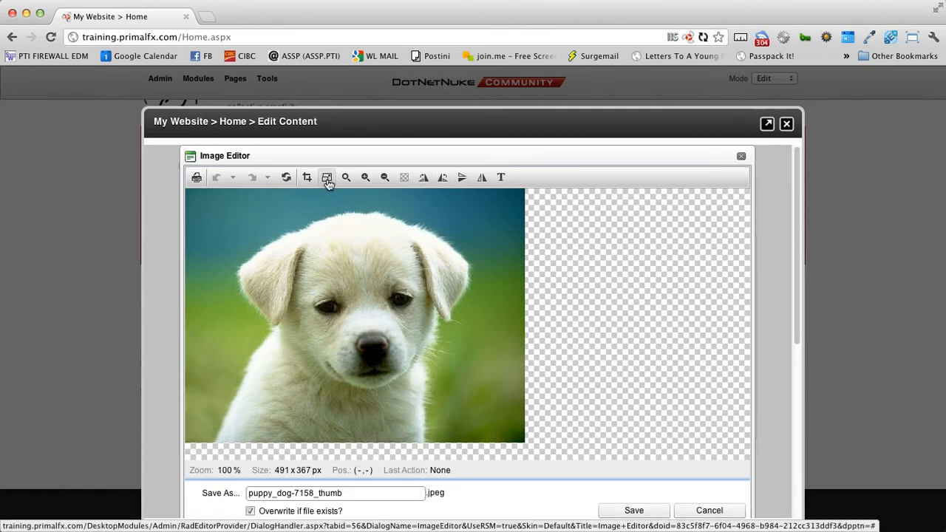
click(328, 181)
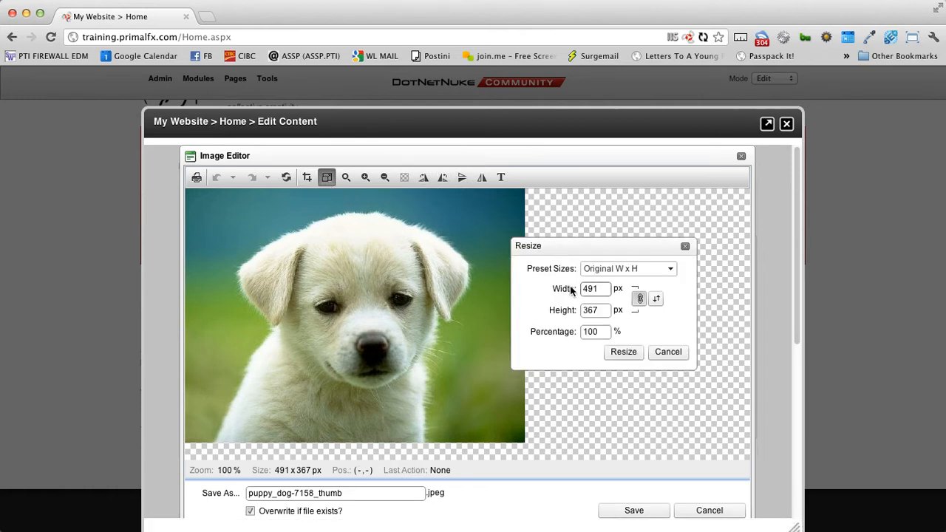
click(628, 268)
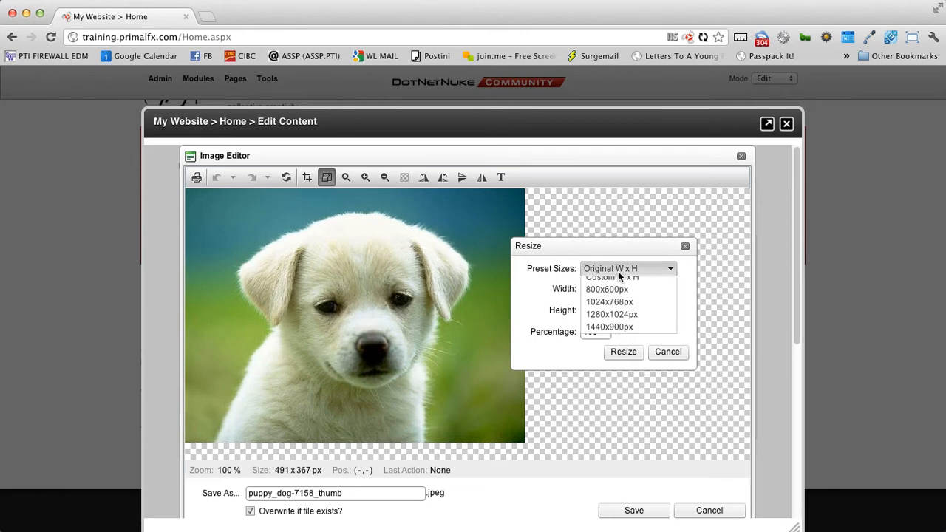
click(539, 285)
drag(599, 288, 573, 285)
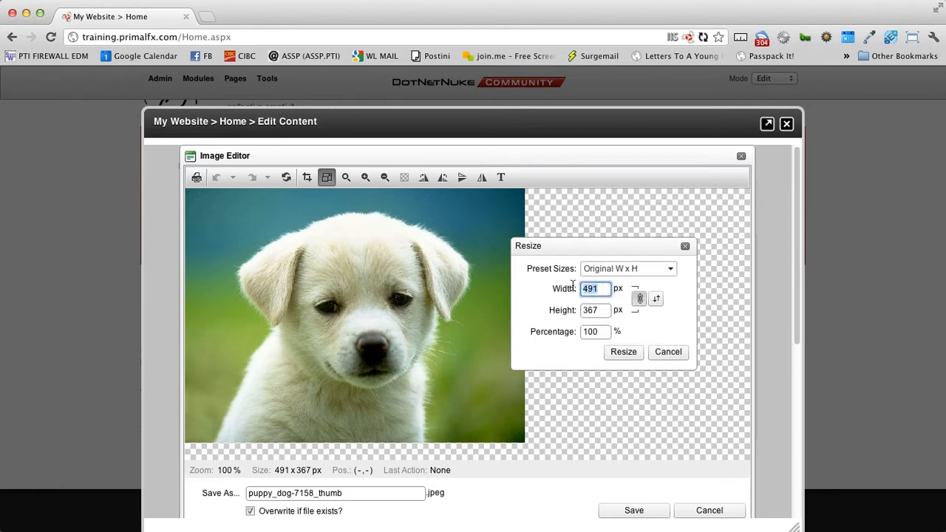
text(250)
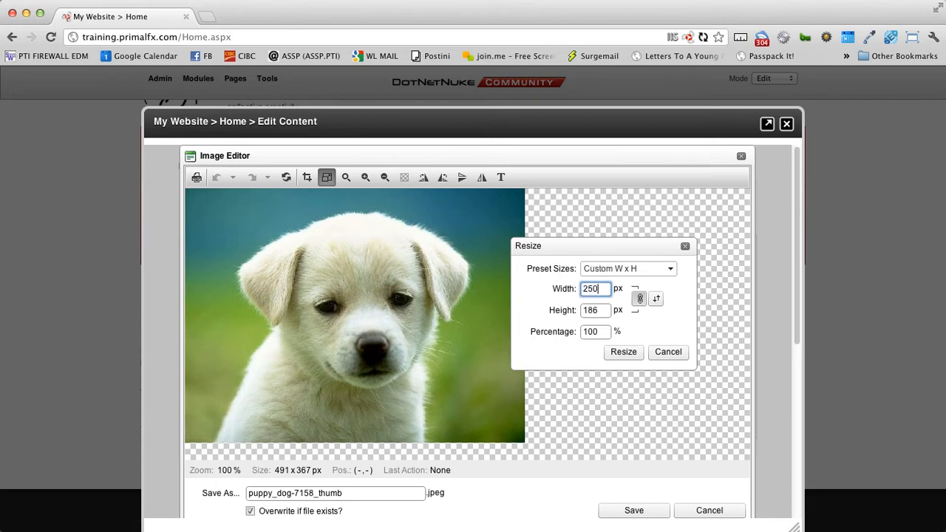
click(633, 355)
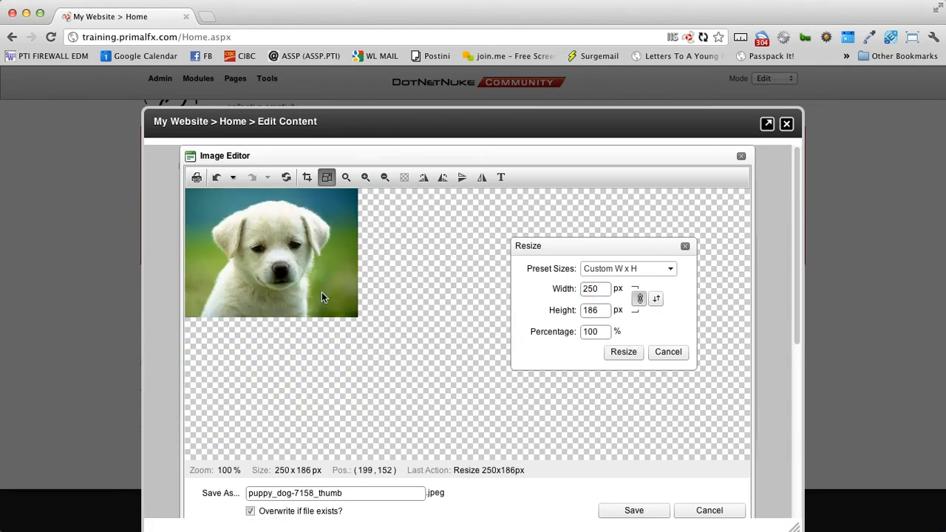
click(686, 246)
- Save the resized image under the name puppy_dog_resized
drag(363, 496, 247, 493)
click(358, 498)
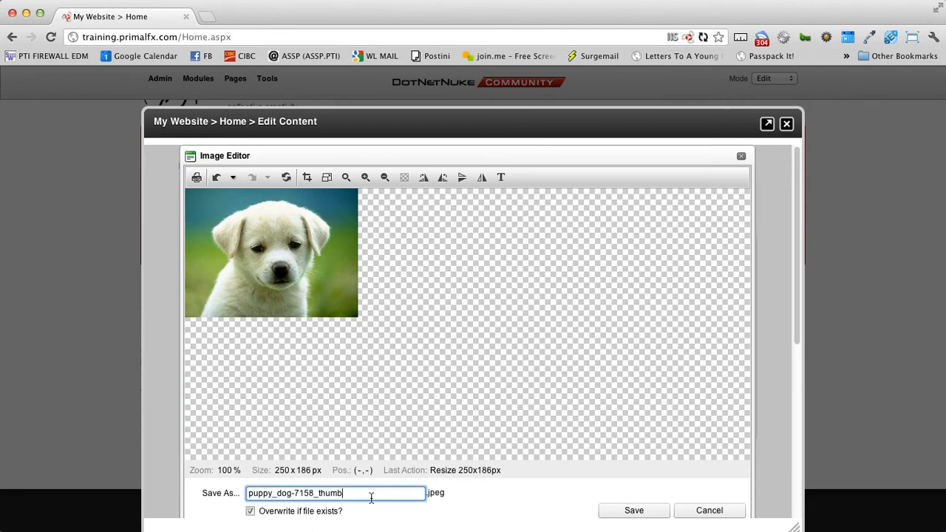
click(320, 493)
key(BackSpace)
key(BackSpace)
key(BackSpace)
key(BackSpace)
key(BackSpace)
key(Delete)
key(Delete)
key(Delete)
key(Delete)
key(Delete)
text(resize)
click(632, 516)
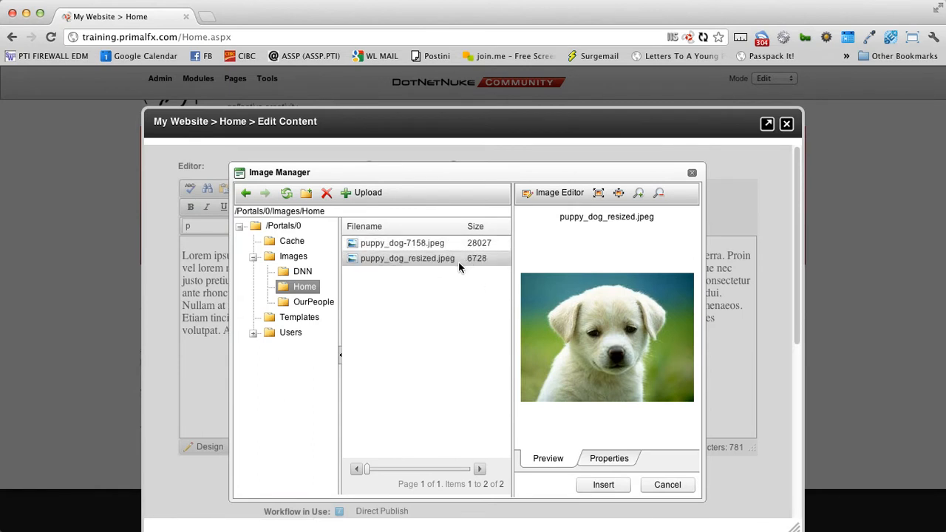
- Select puppy_dog_resized.jpeg, check its properties, and insert it at the start of the text
click(458, 261)
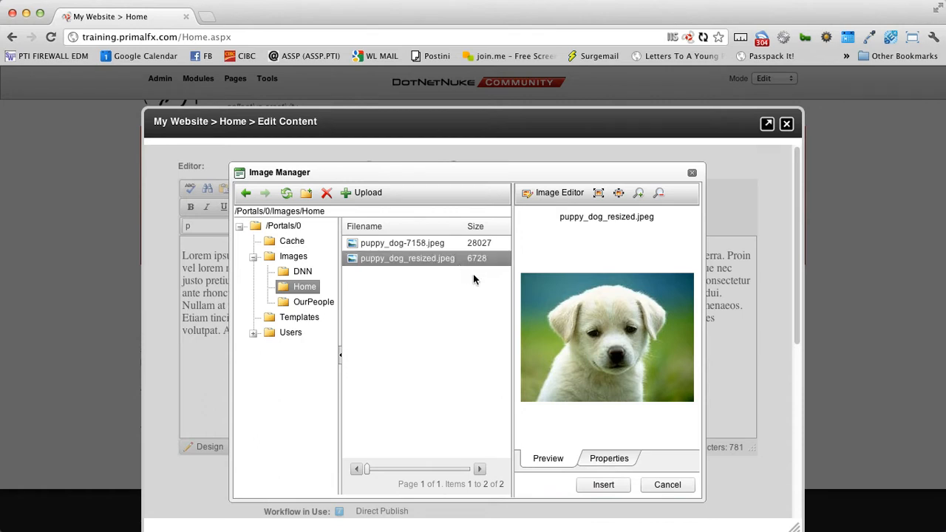
click(606, 462)
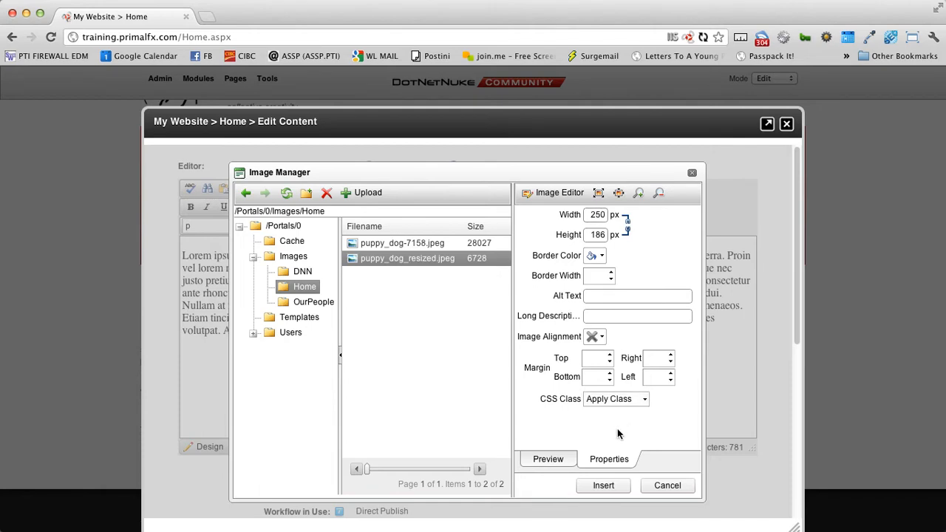
click(605, 488)
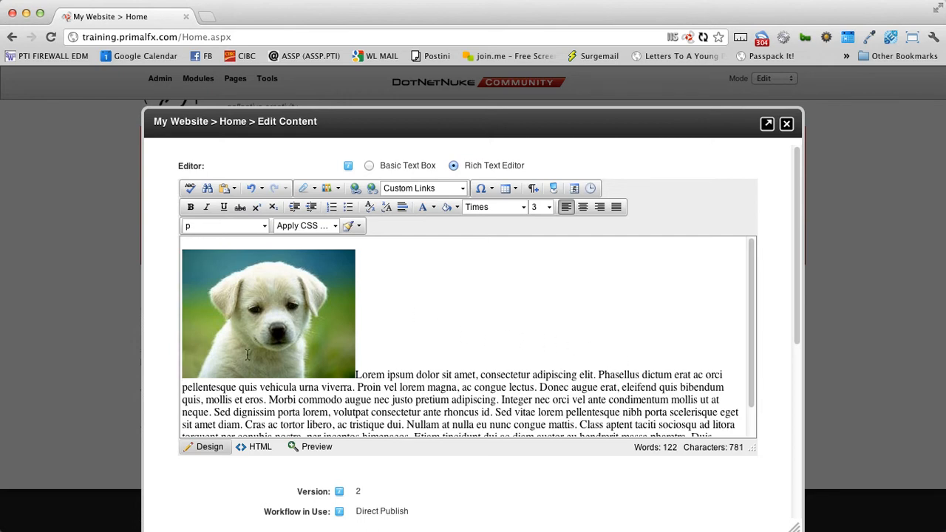
- Set the puppy image's alignment to left in its Properties so the text wraps beside it
right_click(225, 291)
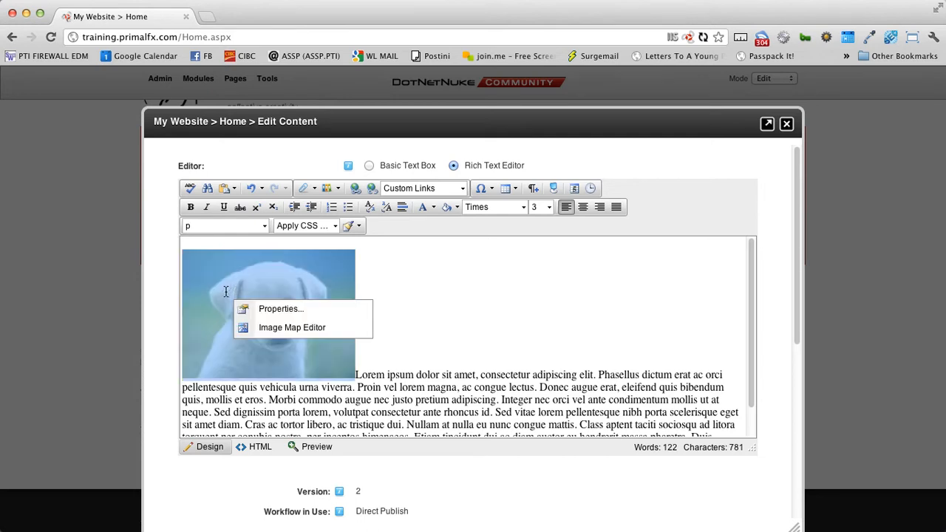
click(260, 312)
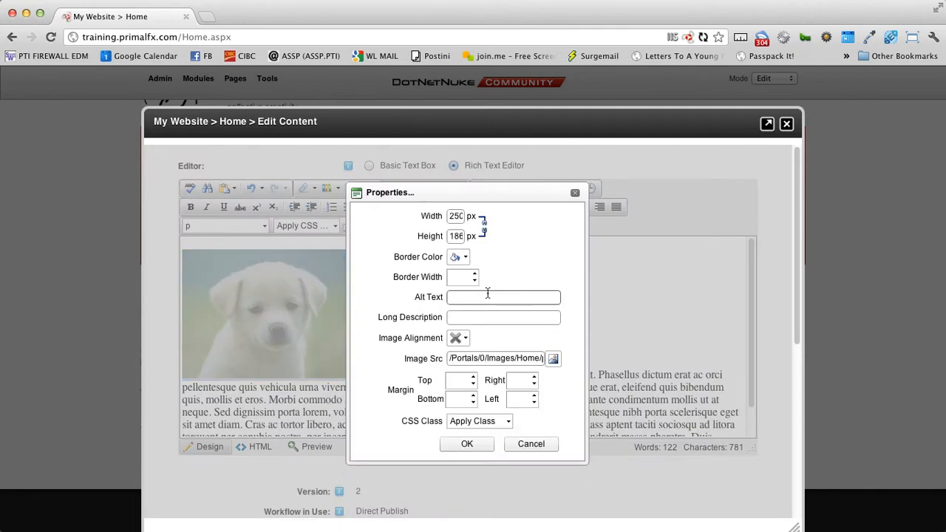
drag(376, 338, 443, 339)
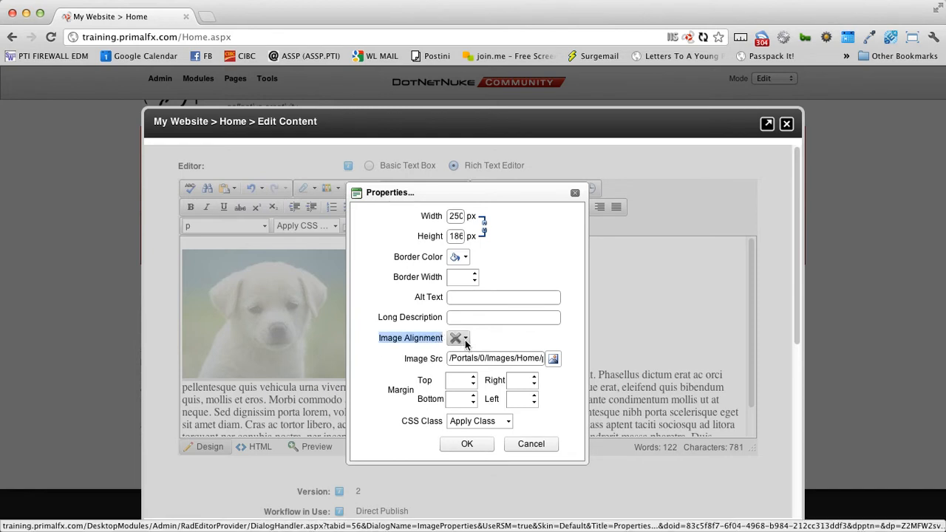
click(464, 340)
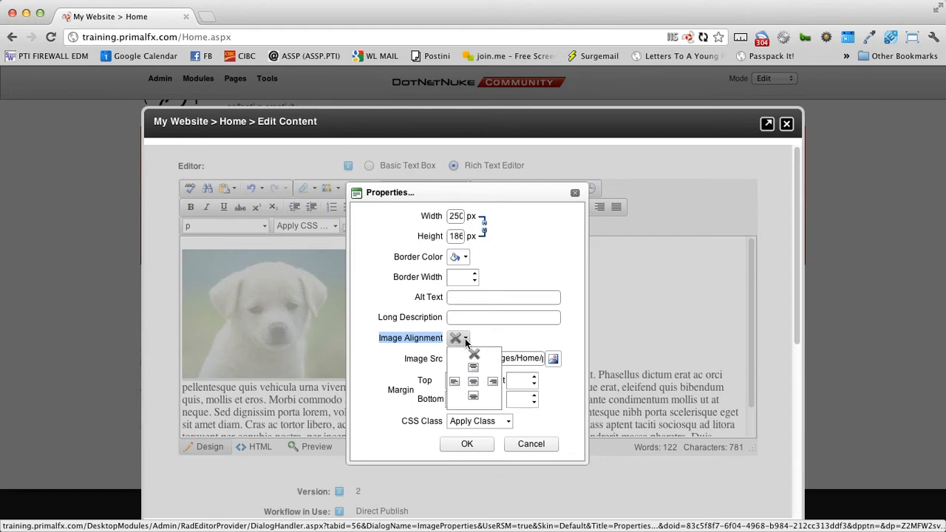
click(455, 382)
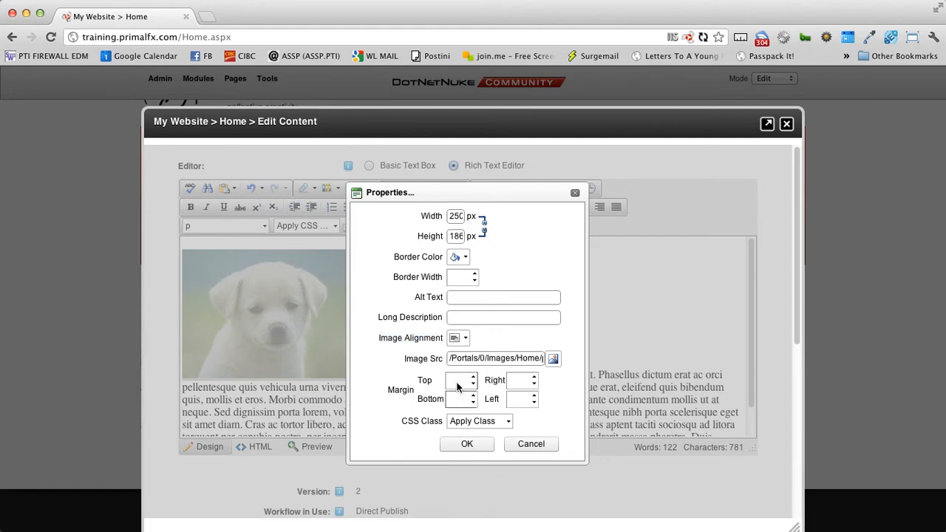
click(469, 445)
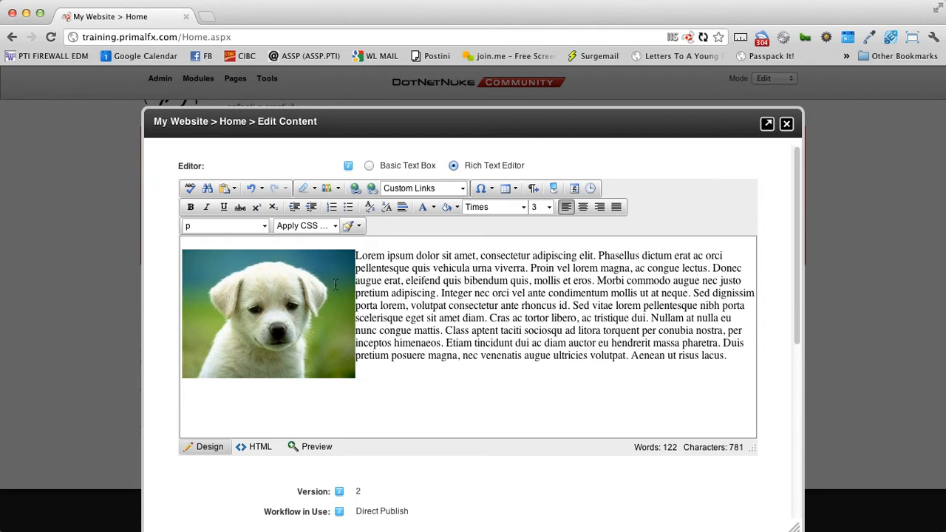
right_click(292, 287)
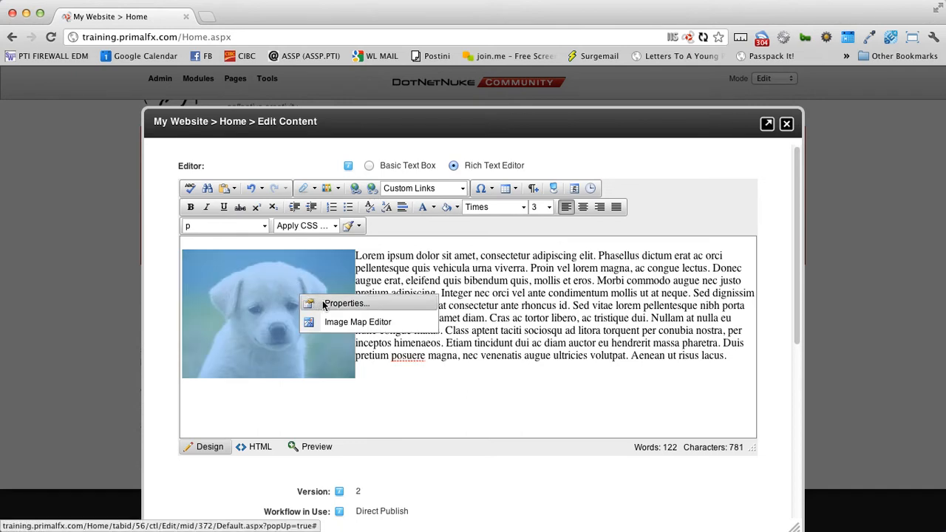
- Raise the puppy photo's right margin by three spinner steps to leave a gap before the text
click(324, 304)
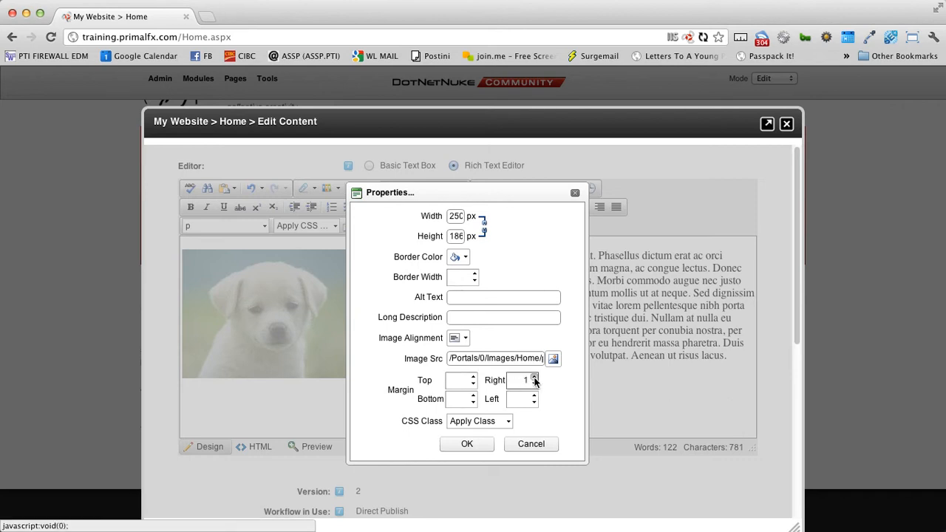
click(535, 378)
click(534, 378)
click(535, 378)
click(534, 378)
click(467, 445)
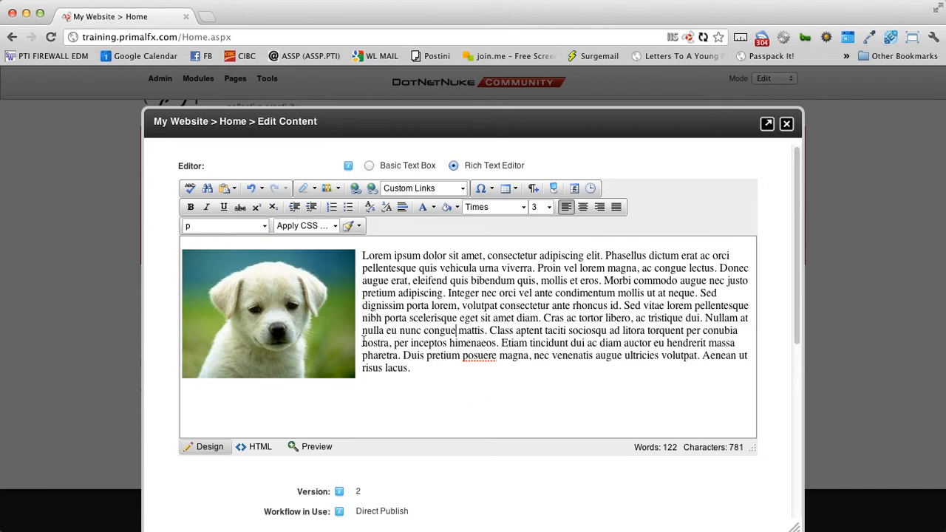
click(324, 340)
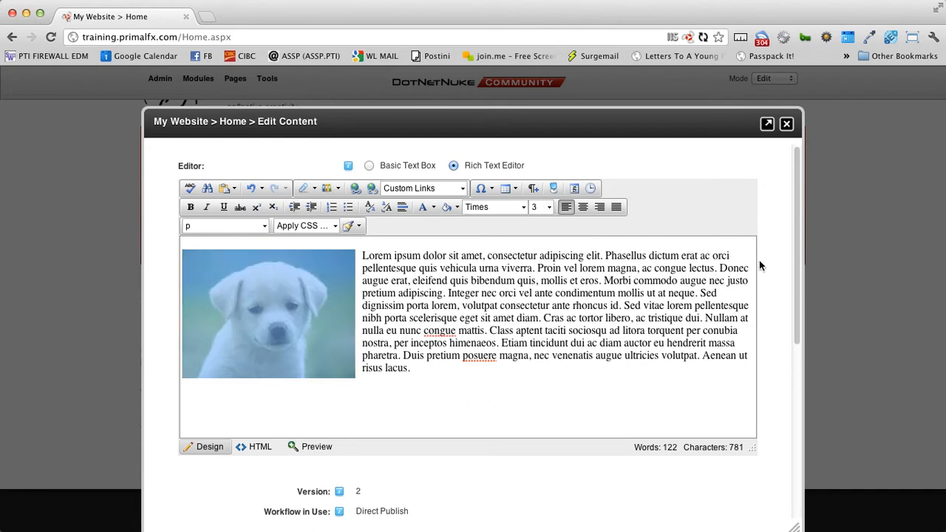
- Set the puppy photo's Image Alignment to right so Lorem ipsum wraps down its left side
drag(259, 310, 295, 301)
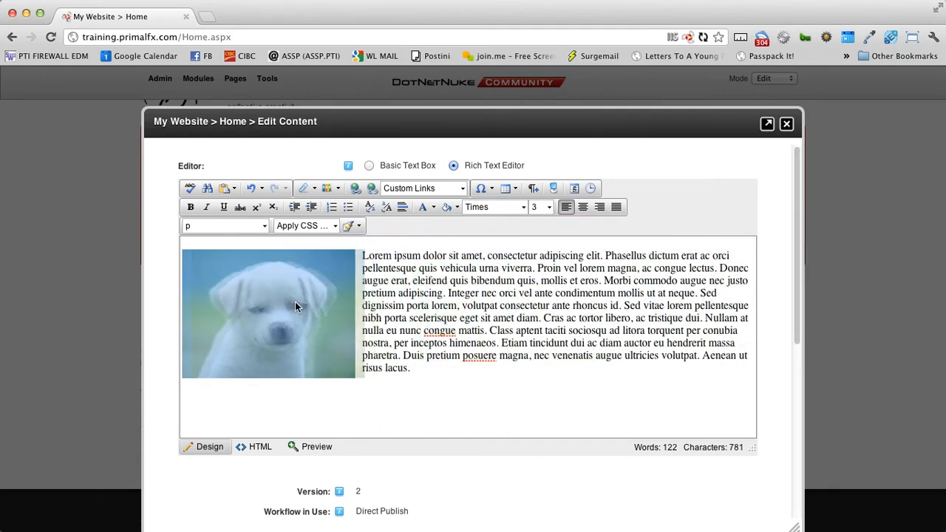
right_click(249, 298)
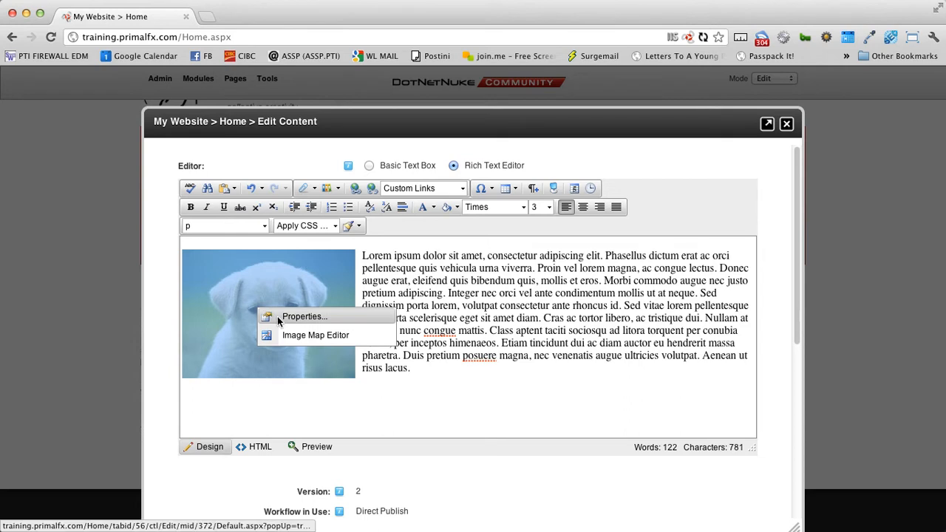
click(278, 316)
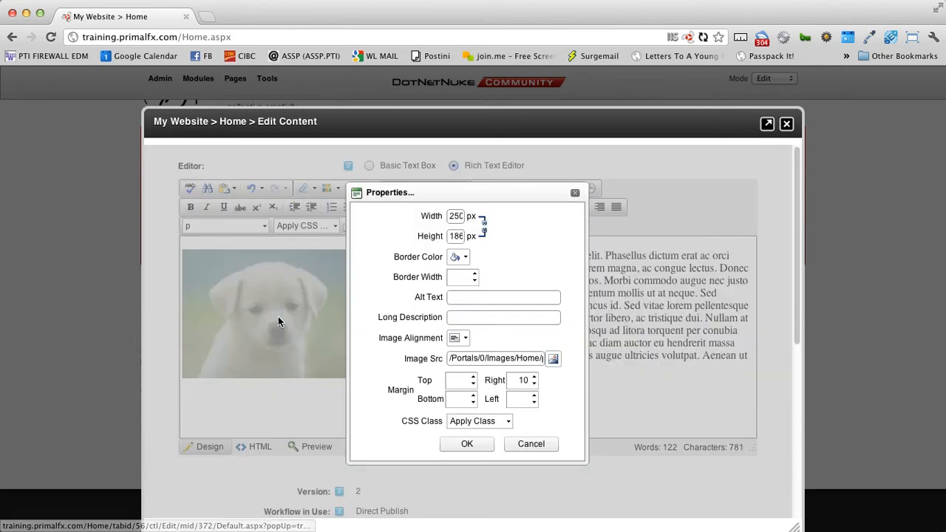
click(465, 339)
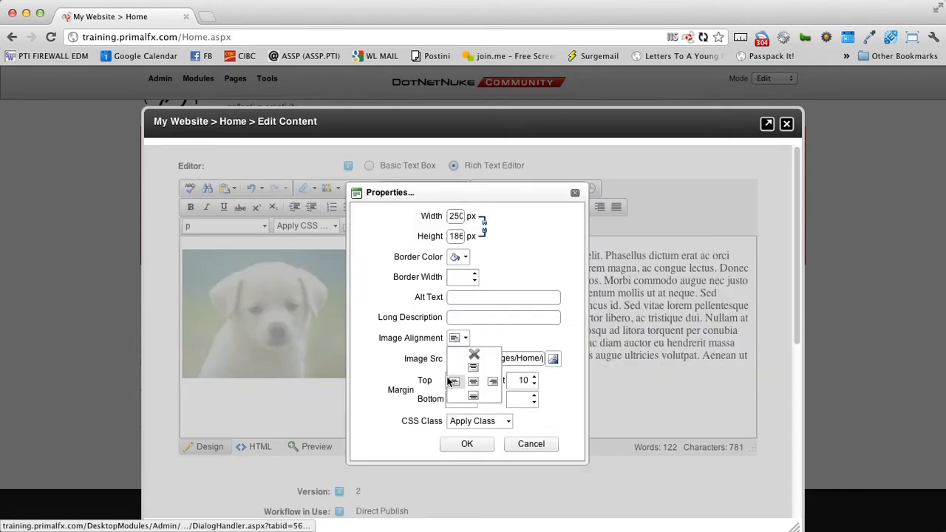
click(493, 383)
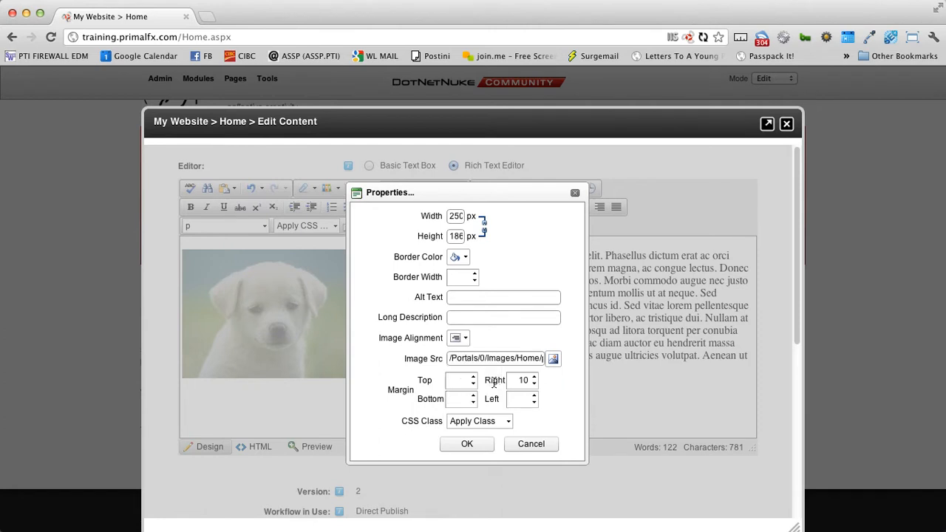
click(469, 442)
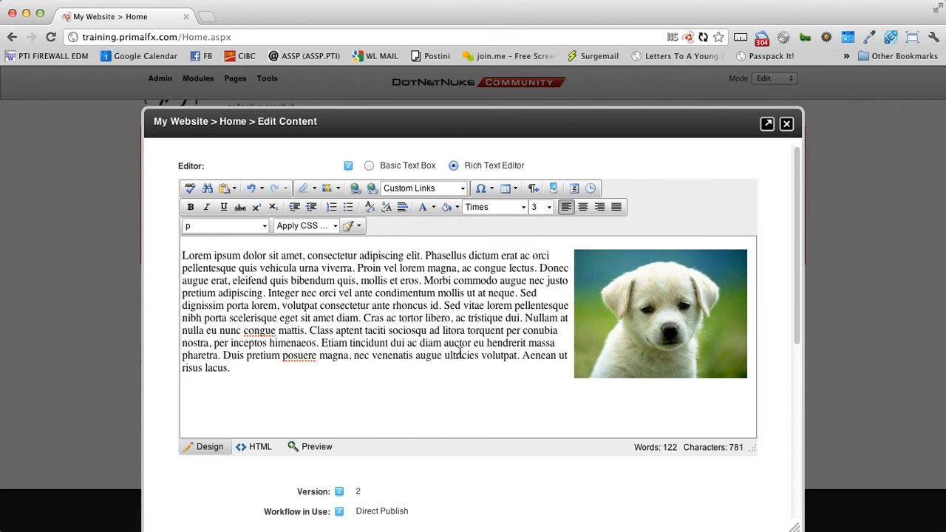
click(313, 189)
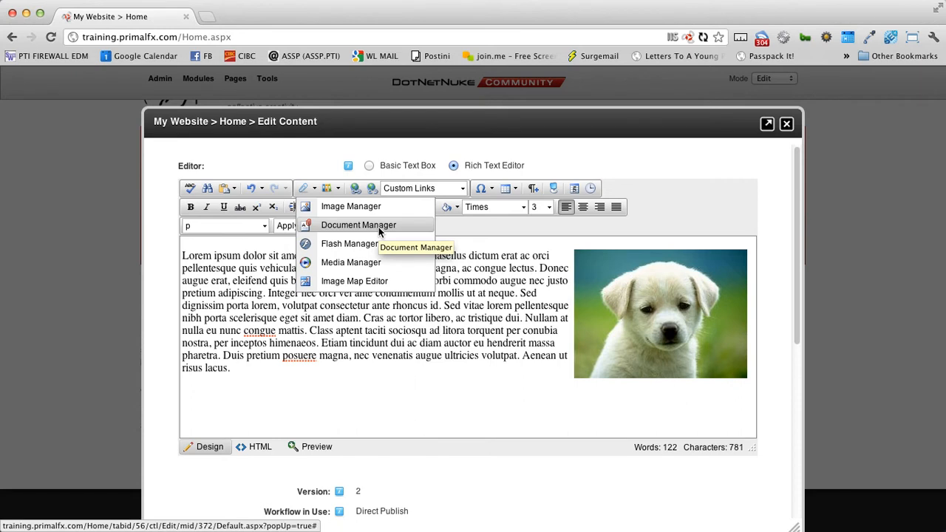
- Add a new line below the paragraph reading 'click HERE to download our PDF Manual'
click(246, 372)
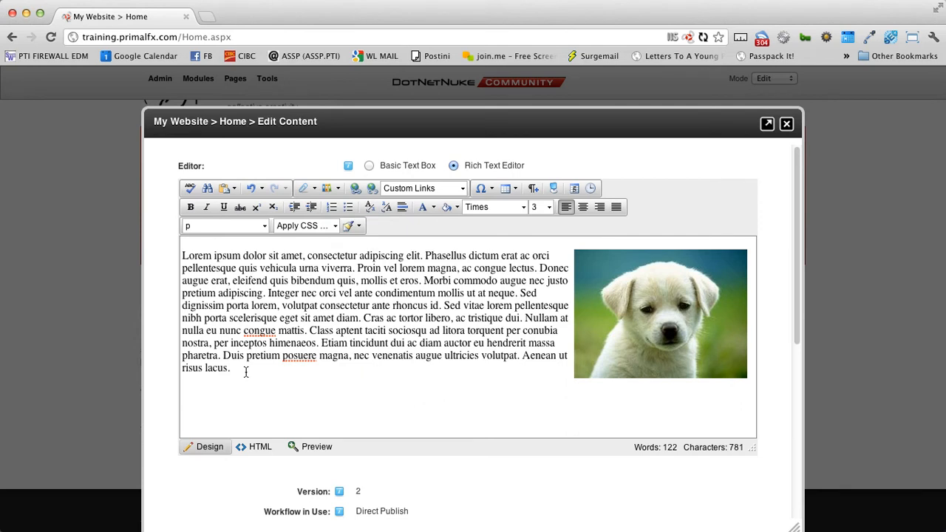
key(Return)
text(click HERE to dlow)
key(BackSpace)
key(BackSpace)
key(BackSpace)
text(own)
key(BackSpace)
key(BackSpace)
text(wnload)
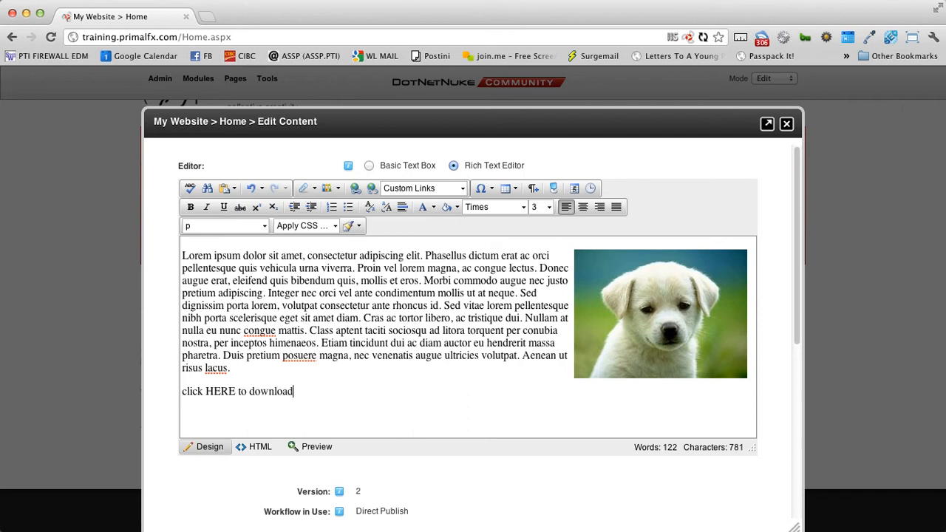
text( our PDF Manual)
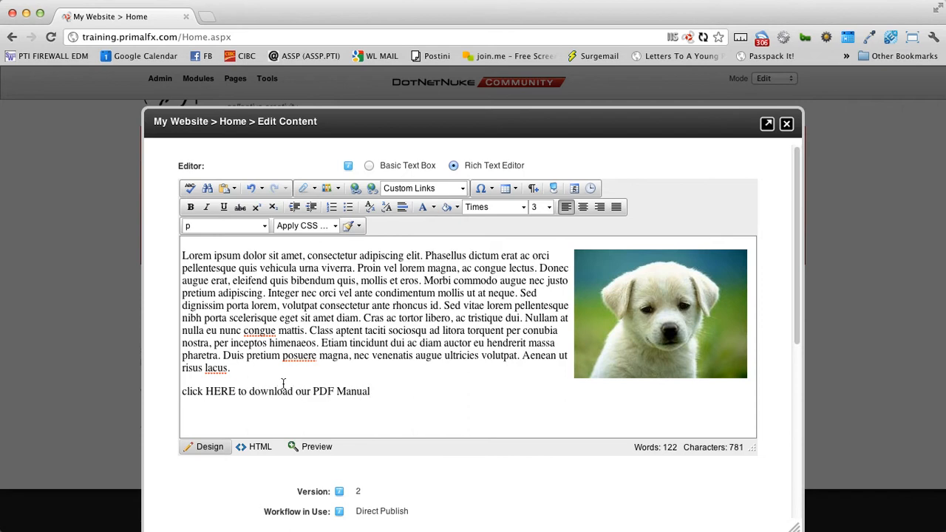
- Select the word HERE and choose Document Manager to pick a link target
drag(206, 392, 235, 392)
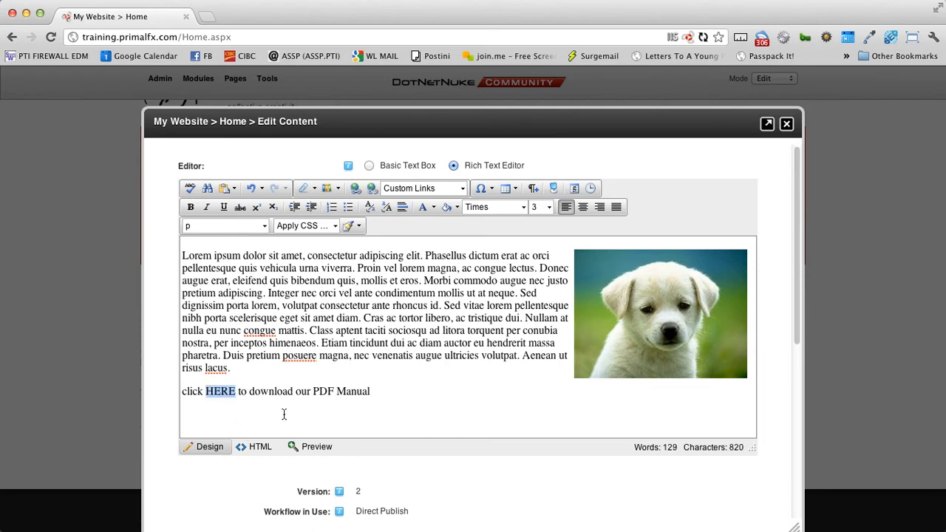
click(315, 190)
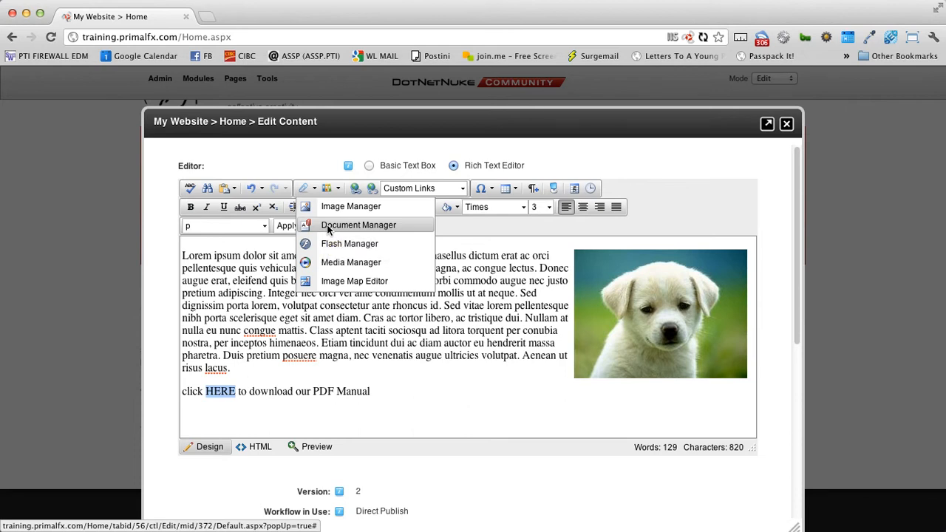
click(328, 225)
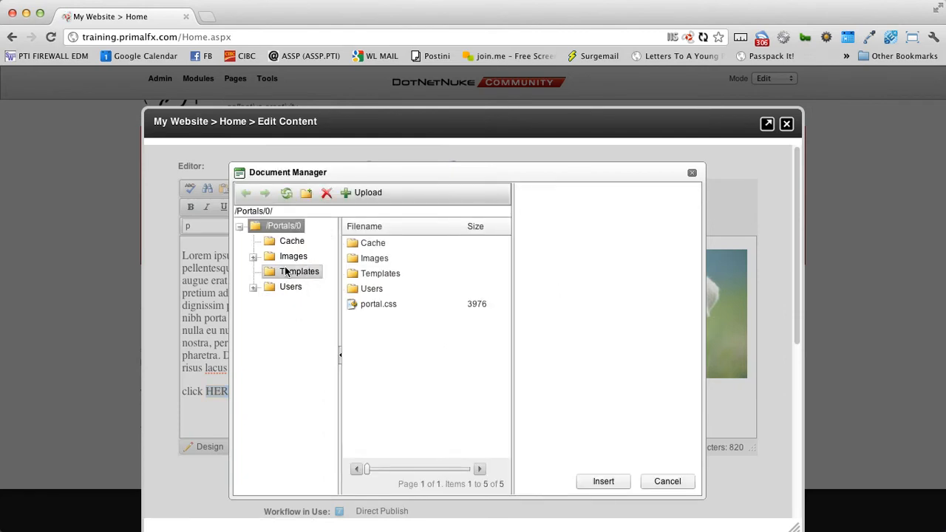
- Create a 'documents' folder in the portal files and open it
click(306, 193)
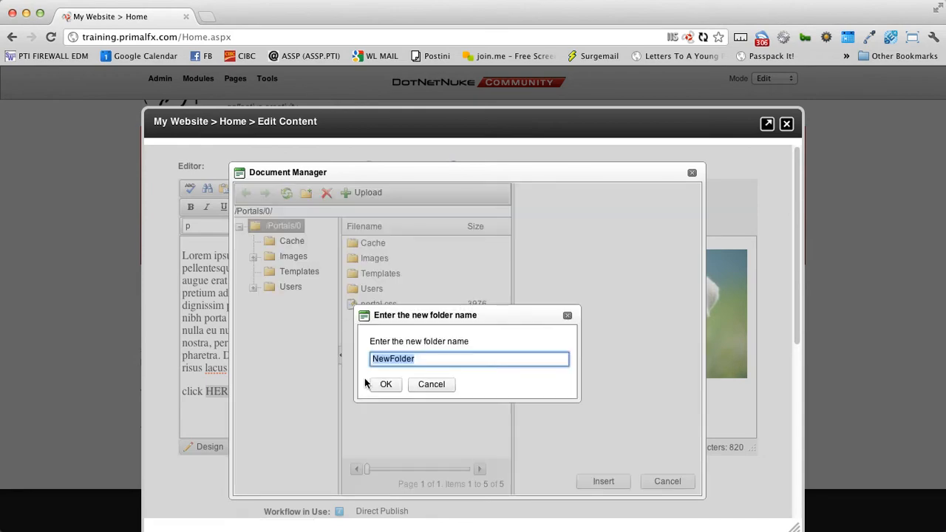
text(documents)
key(Return)
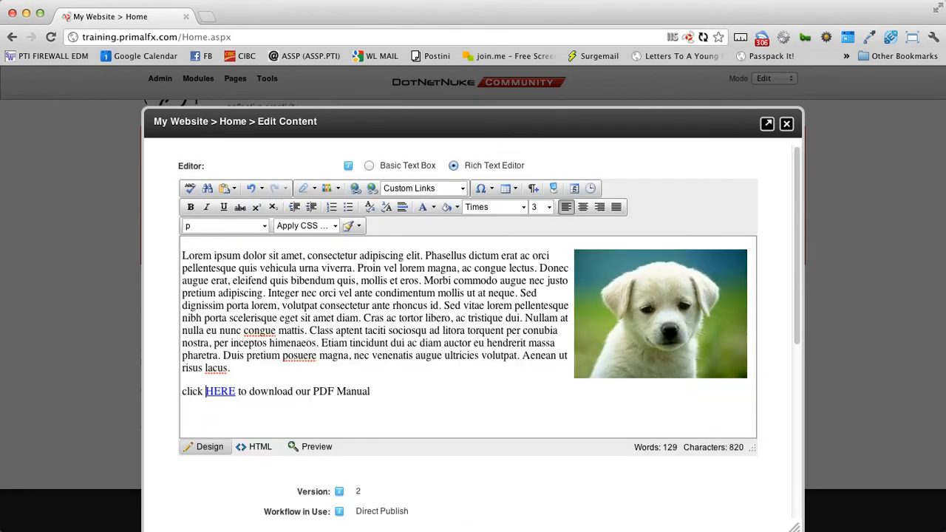
click(310, 188)
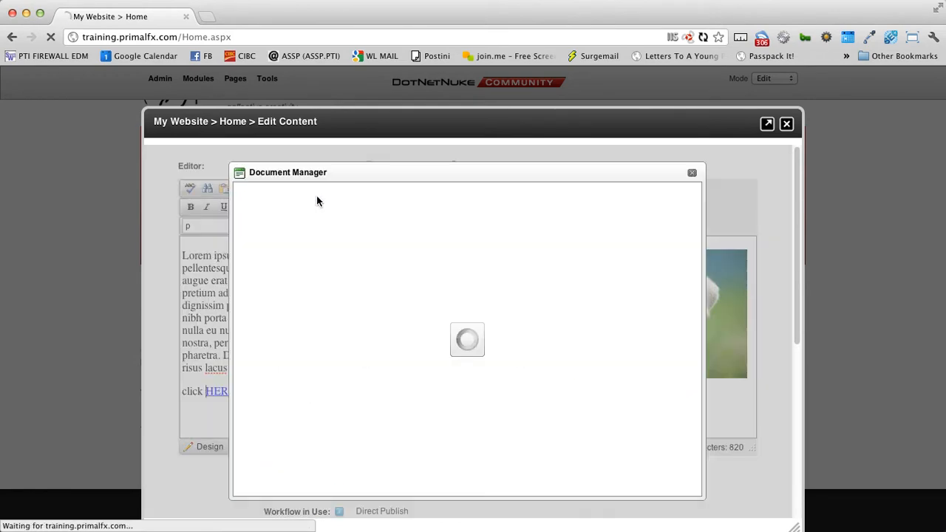
click(314, 256)
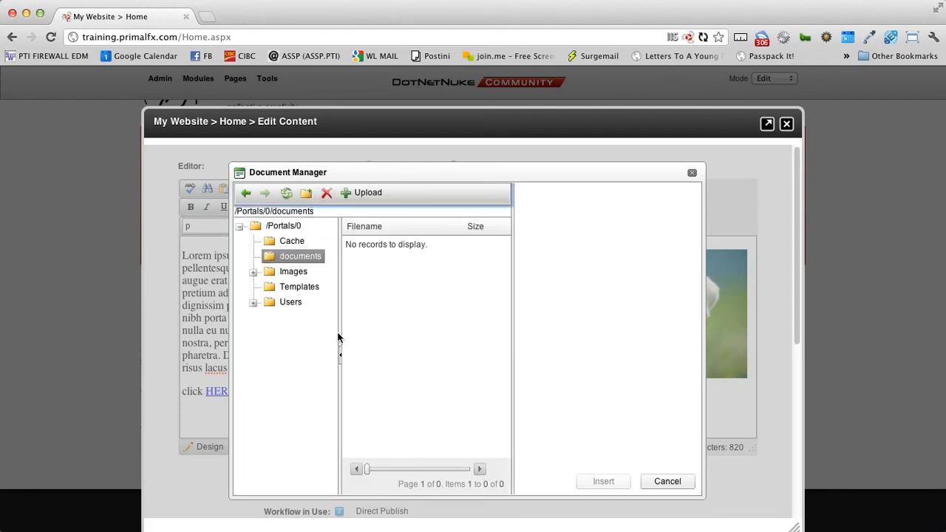
- Create a 'home' folder inside documents, open it, and briefly preview the membership form PDF
click(306, 193)
text(homes)
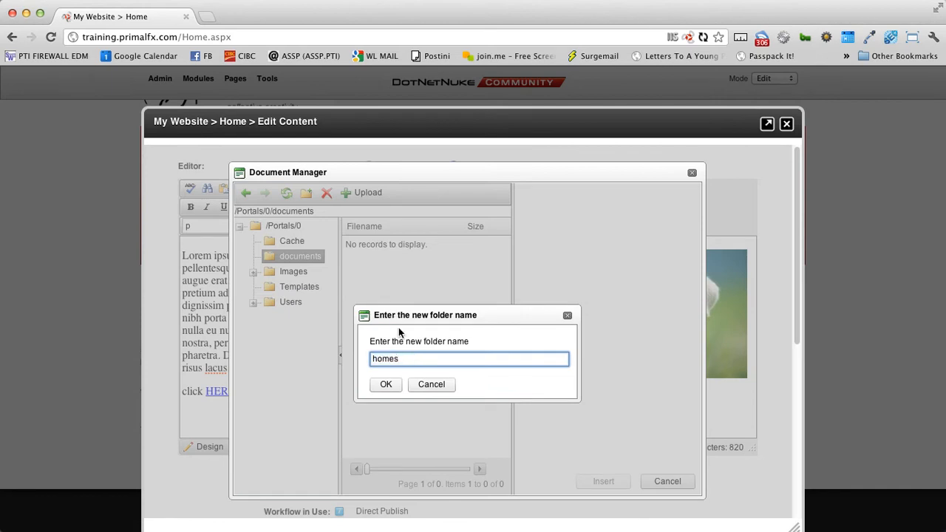
key(BackSpace)
click(386, 385)
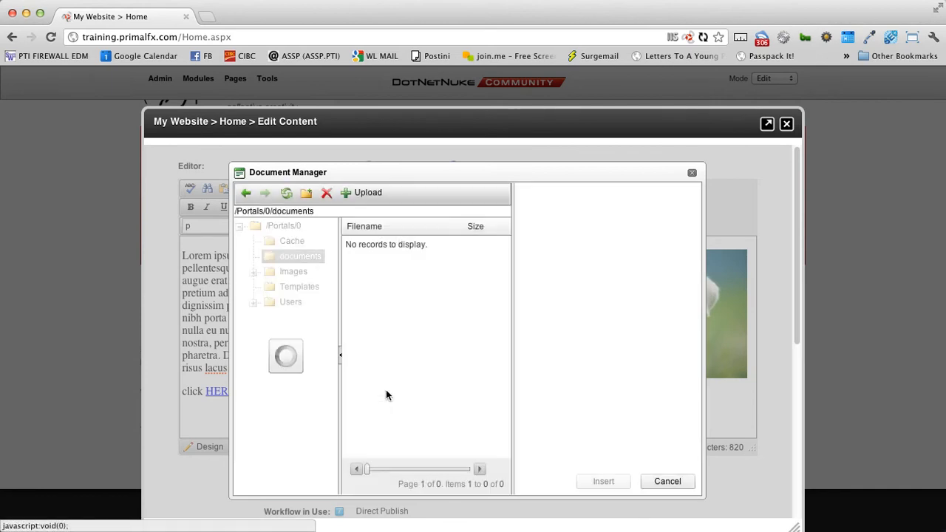
click(308, 272)
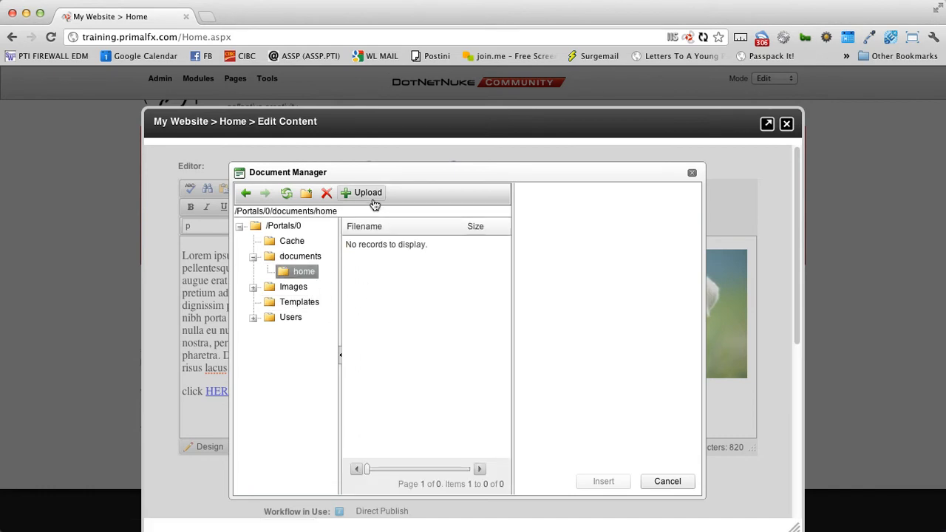
click(945, 239)
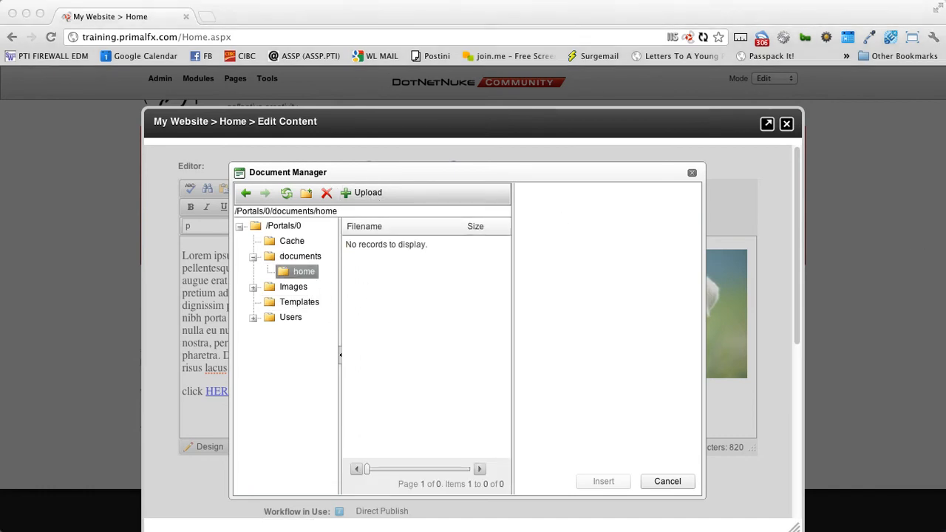
key(space)
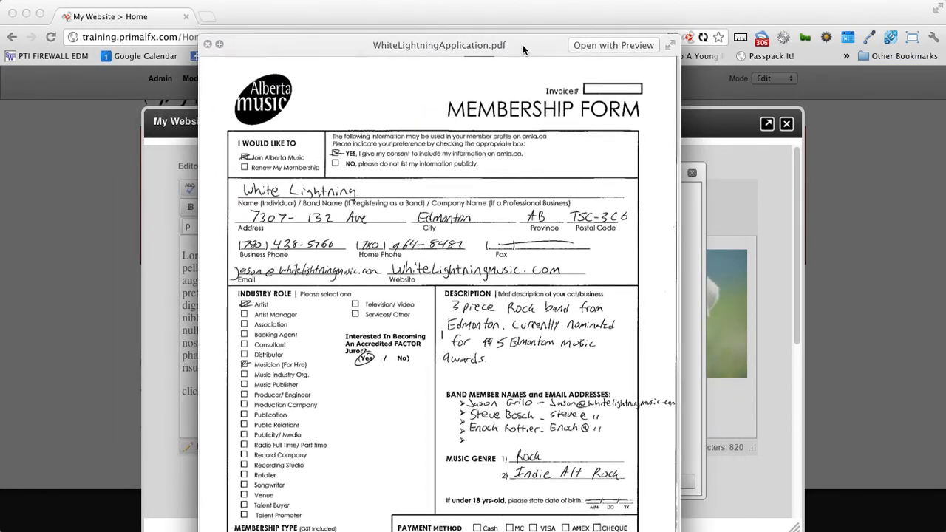
key(space)
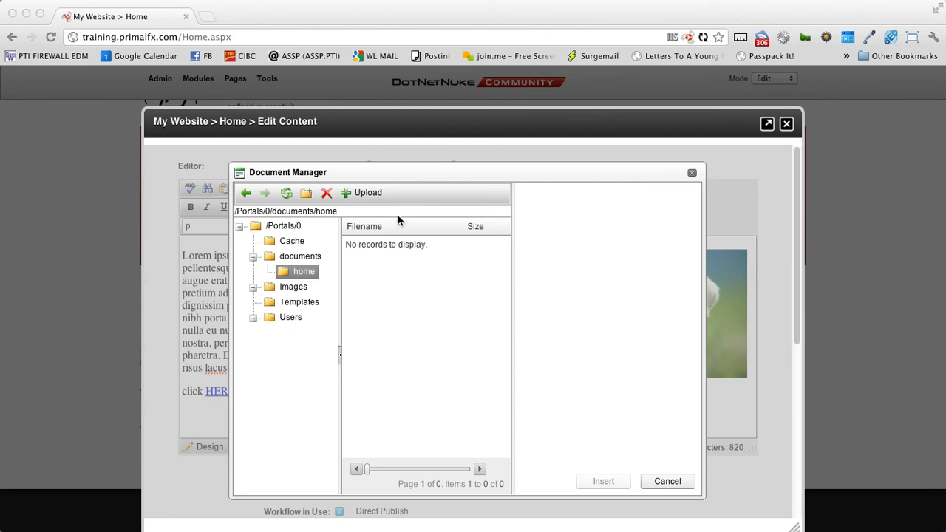
- Upload WhiteLightningApplication.pdf from the Desktop into the documents/home folder
click(366, 194)
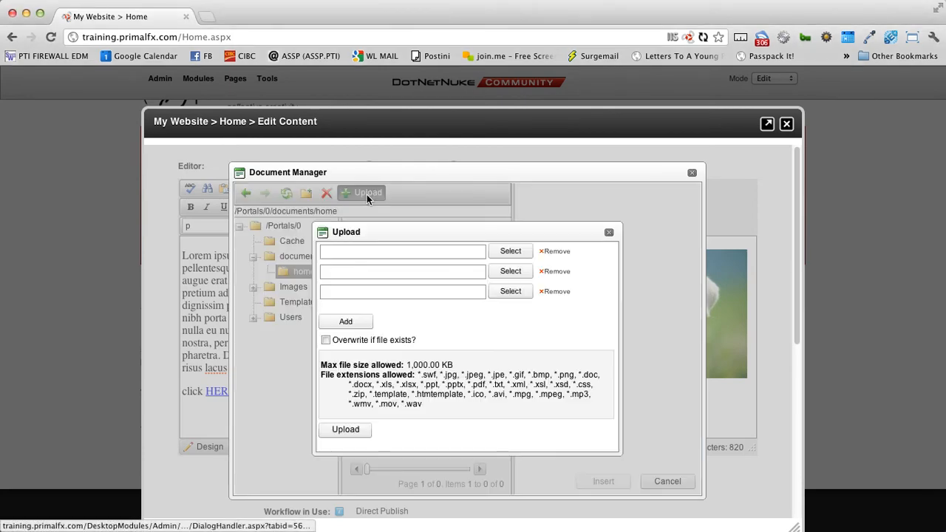
click(510, 251)
scroll(556, 233, down, 3)
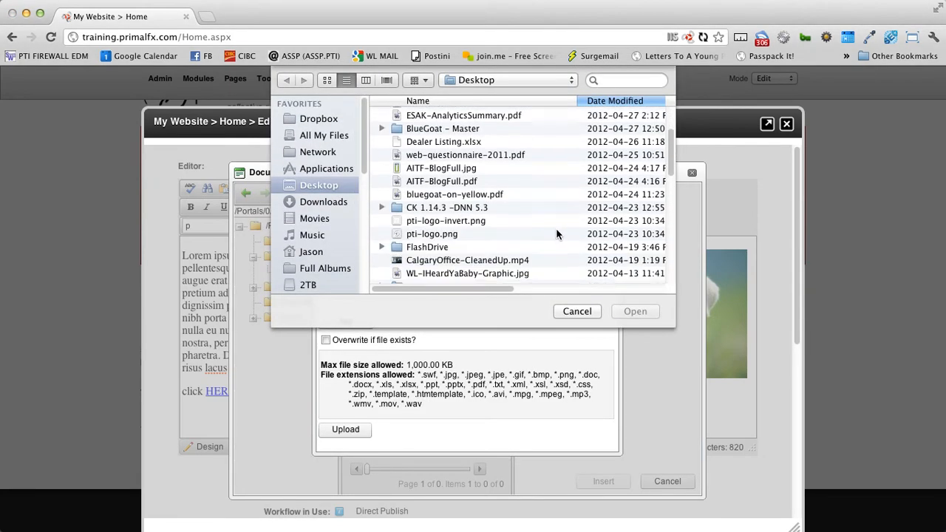
scroll(556, 234, down, 15)
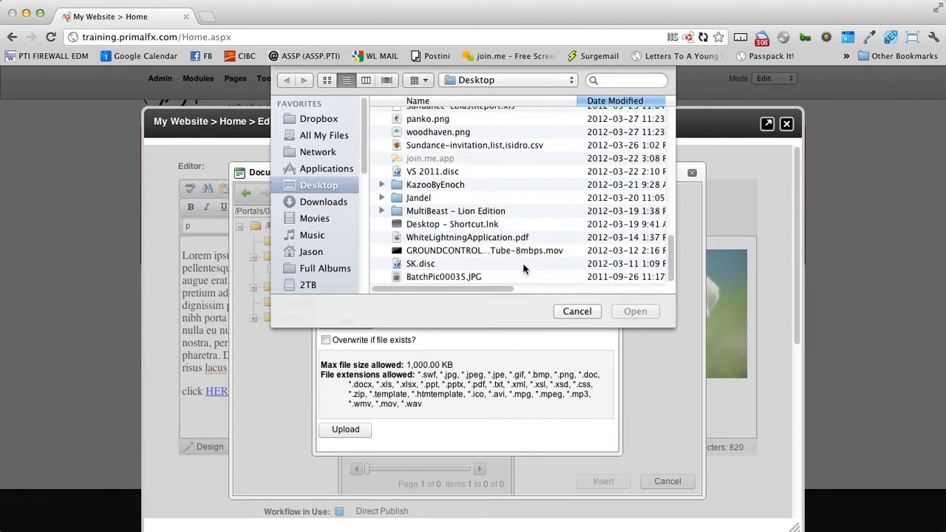
click(473, 237)
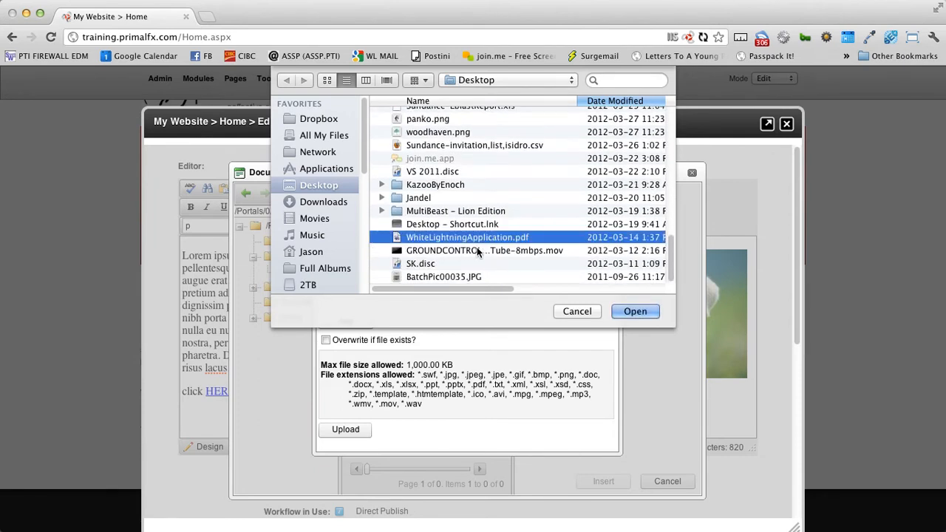
click(634, 312)
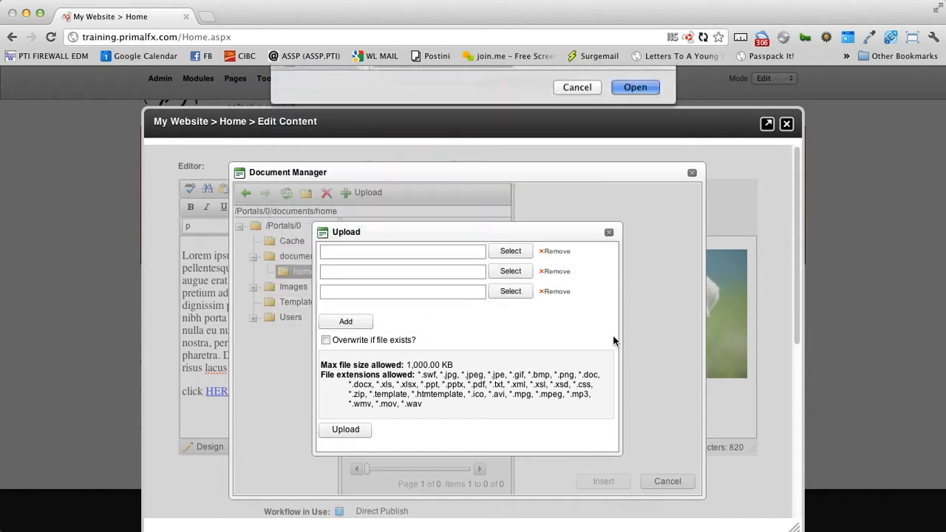
click(347, 431)
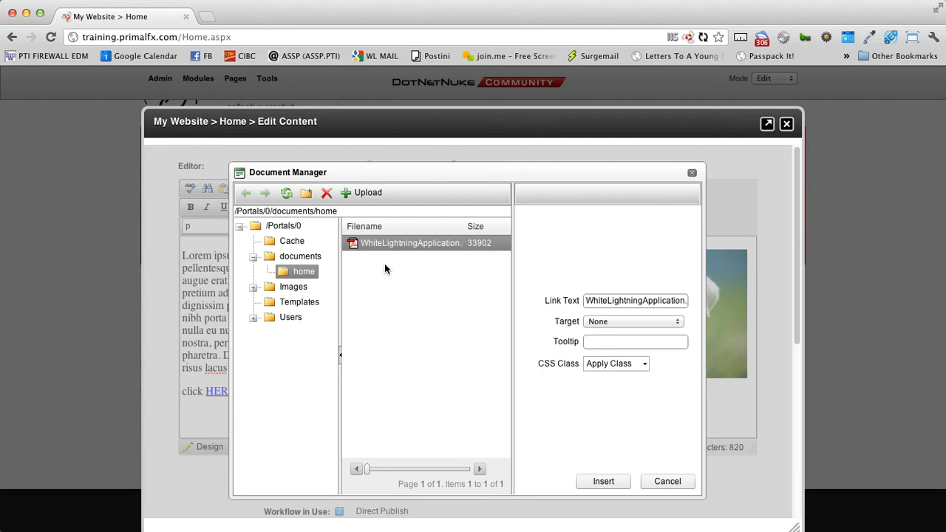
- Cancel the Document Manager and remove the existing link from the word HERE
click(663, 482)
drag(236, 394, 207, 394)
right_click(211, 394)
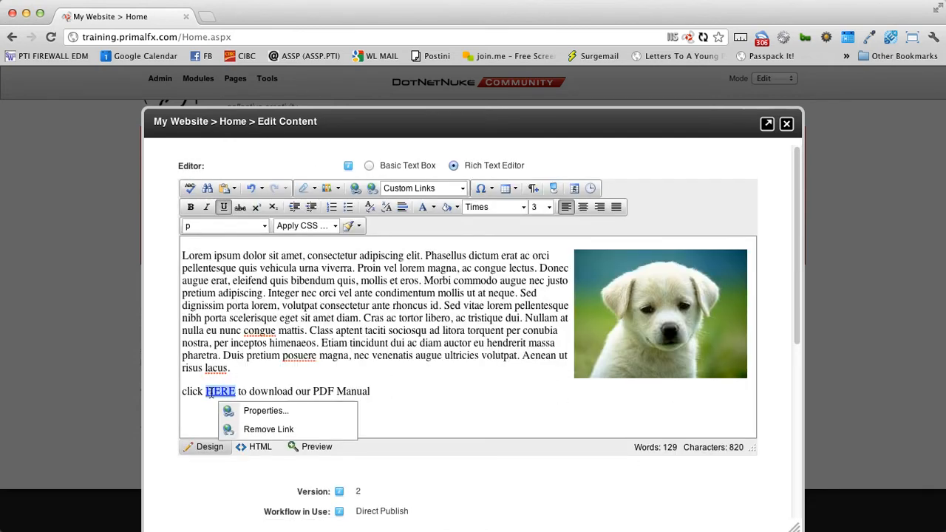
click(255, 429)
- Choose WhiteLightningApplication.pdf in documents/home as the link target in Document Manager
click(325, 193)
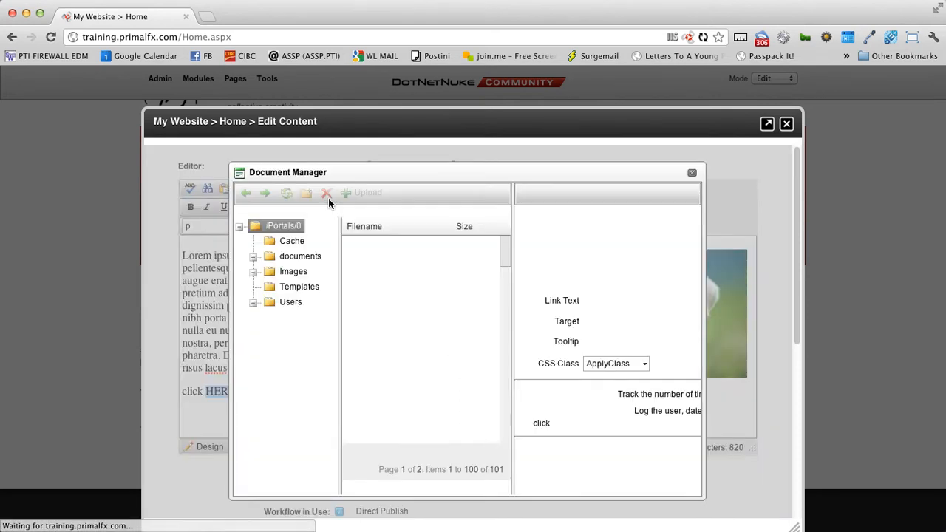
double_click(371, 260)
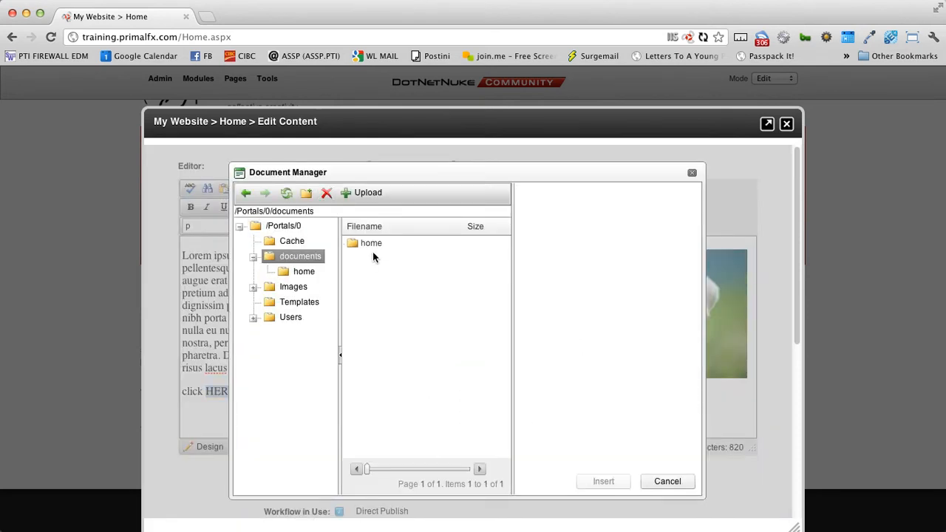
double_click(370, 245)
click(419, 243)
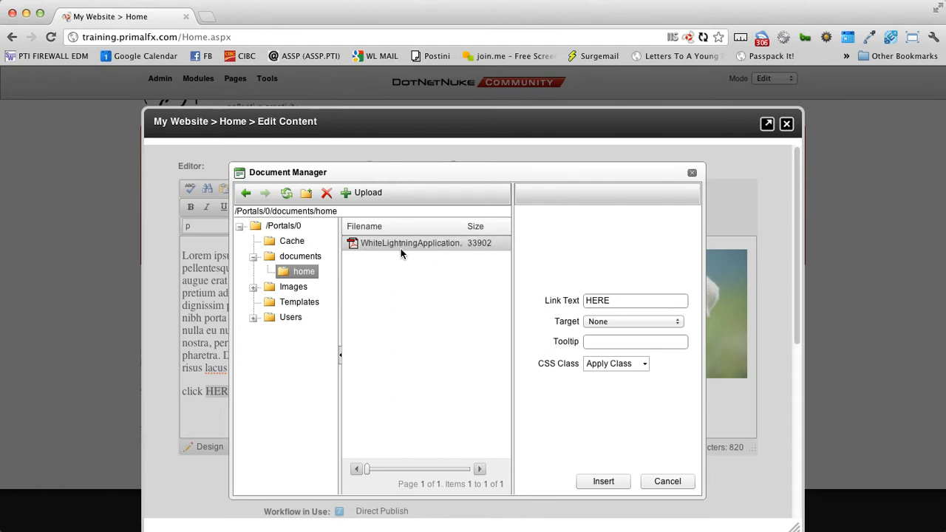
- Keep the link target as None and insert the PDF link on HERE
drag(625, 301, 550, 297)
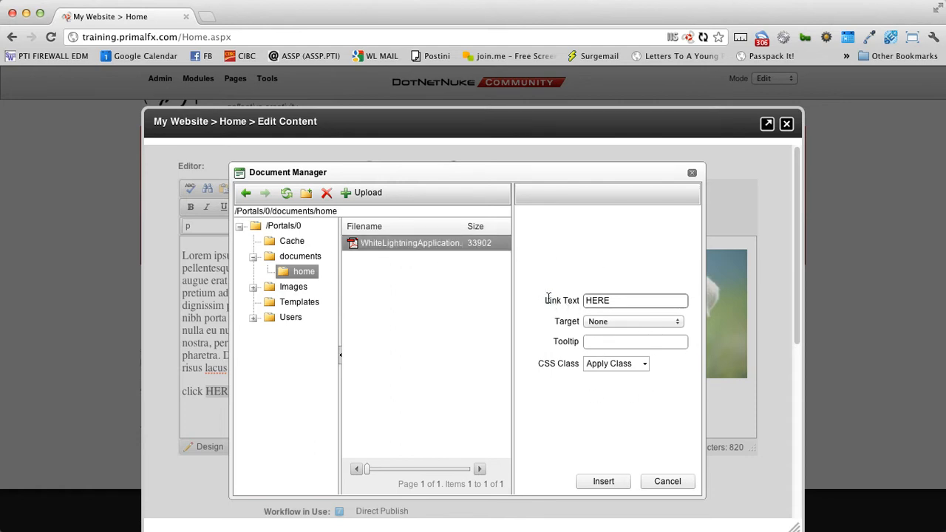
drag(629, 300, 575, 300)
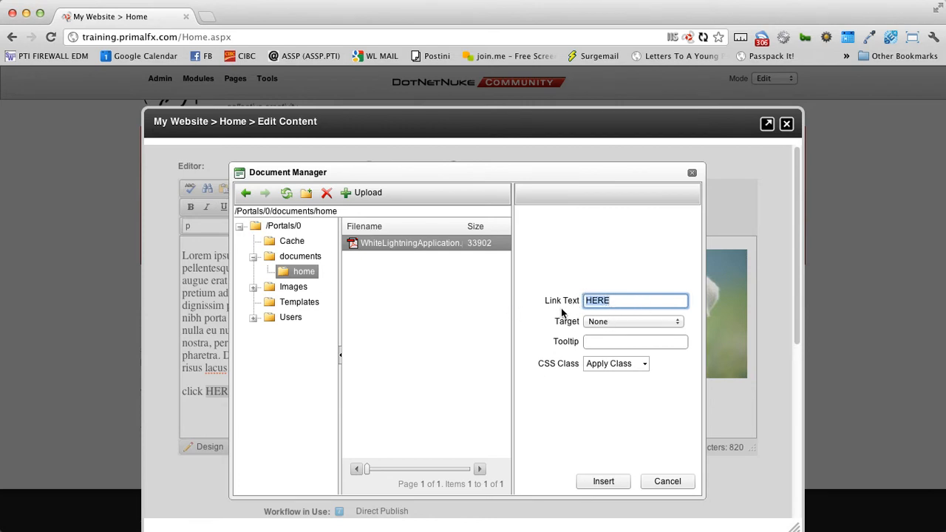
drag(554, 322, 580, 328)
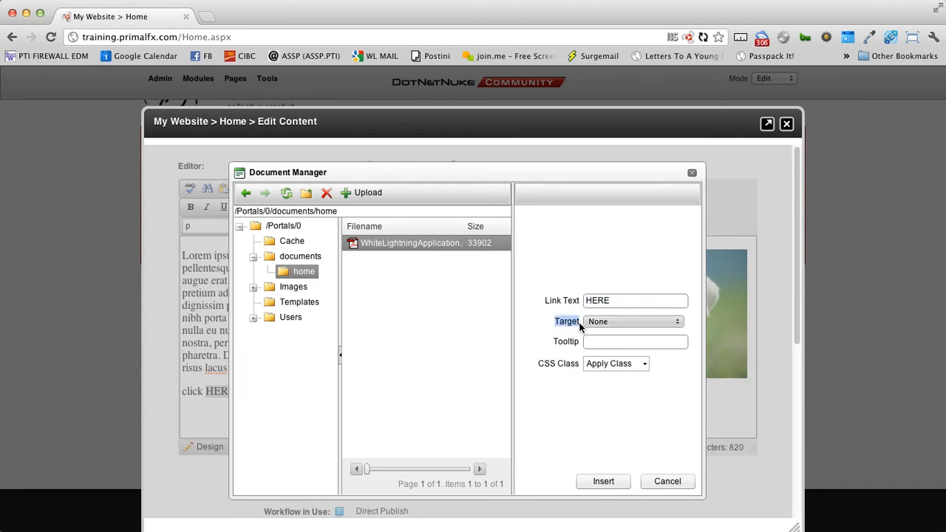
click(567, 343)
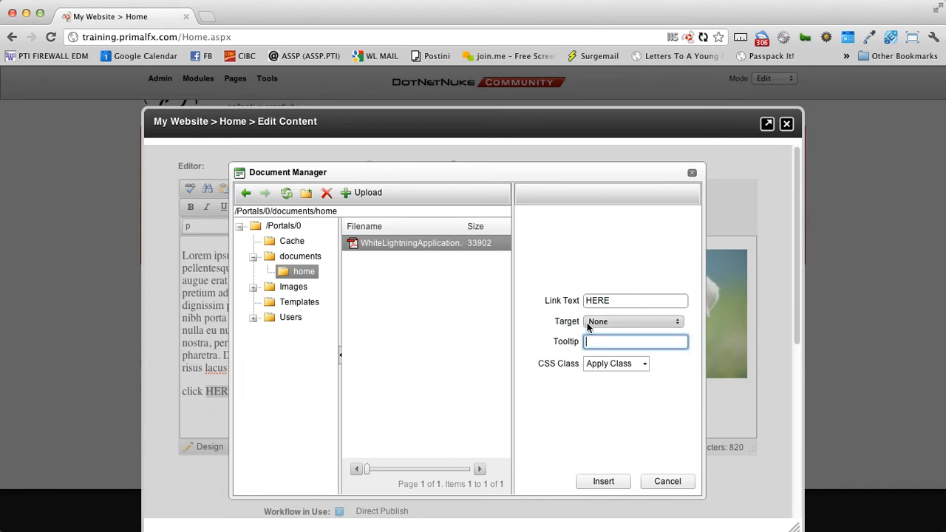
click(625, 322)
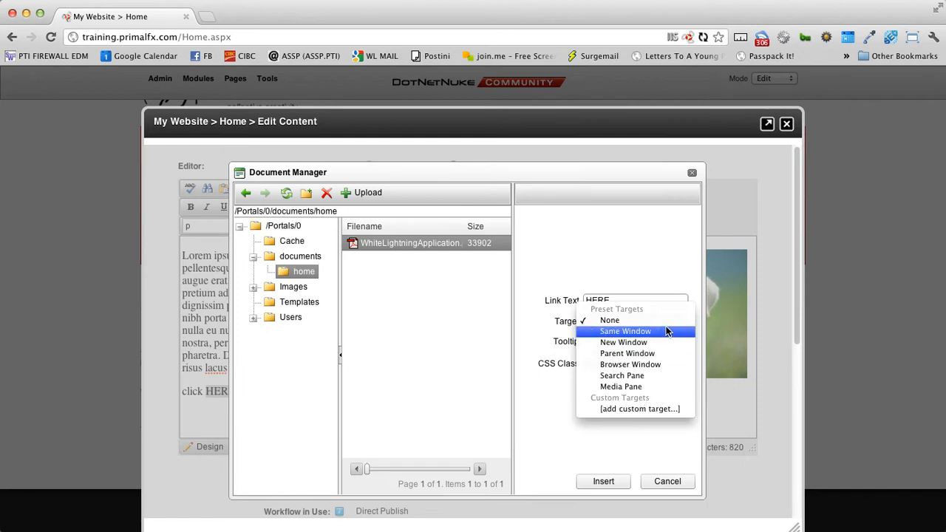
click(668, 276)
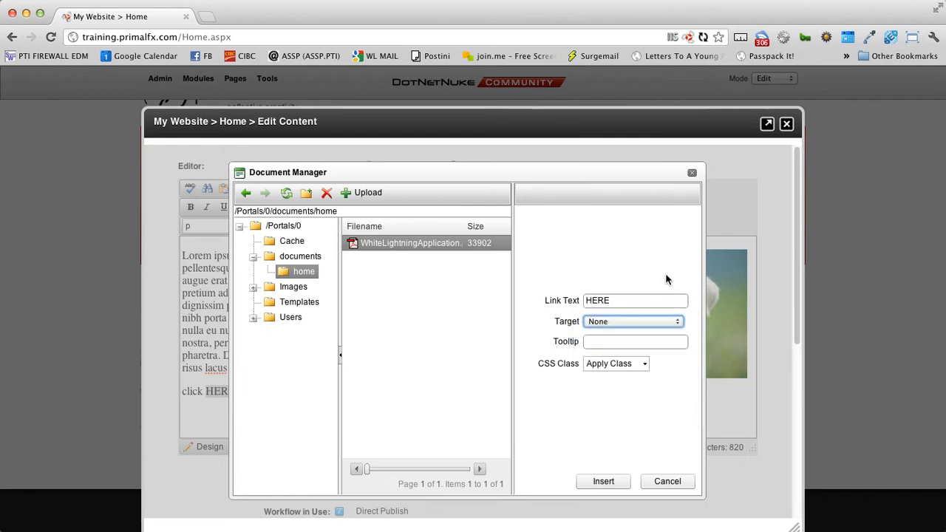
click(603, 484)
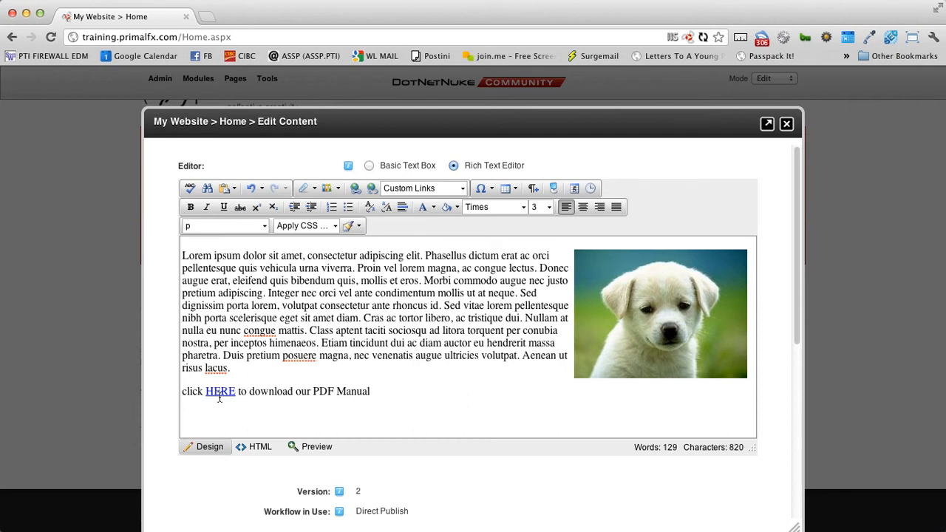
- Save the edited Home page welcome content
drag(264, 268, 372, 385)
click(479, 412)
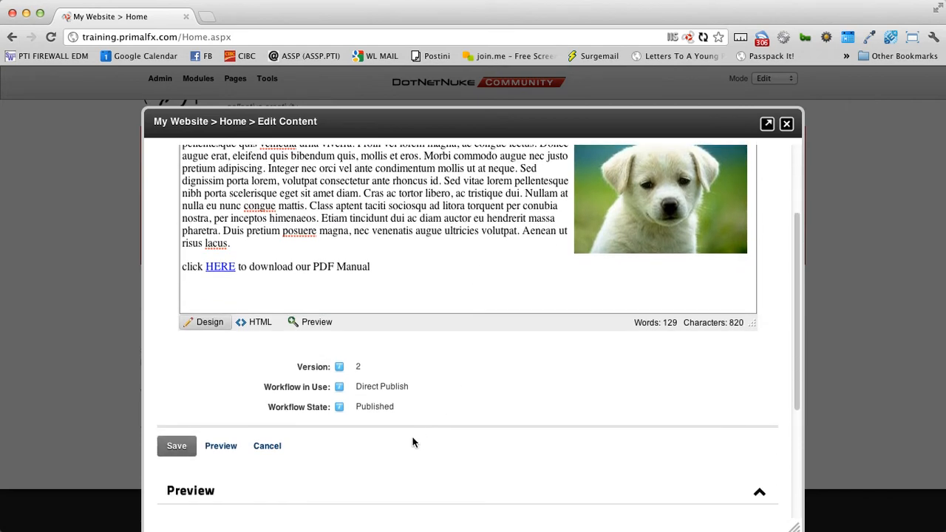
click(183, 446)
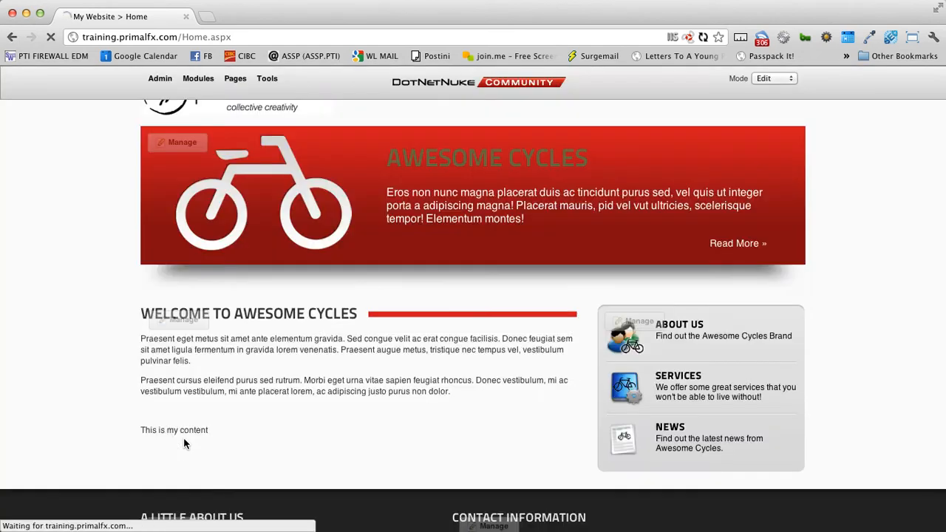
- Test that the HERE link opens the PDF, then go back to the Home page
scroll(265, 451, down, 3)
scroll(265, 448, down, 1)
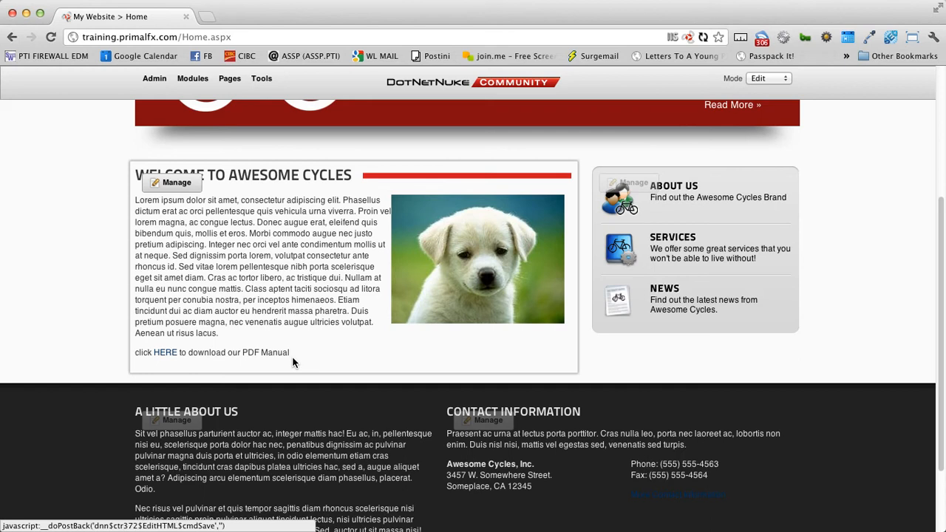
click(166, 353)
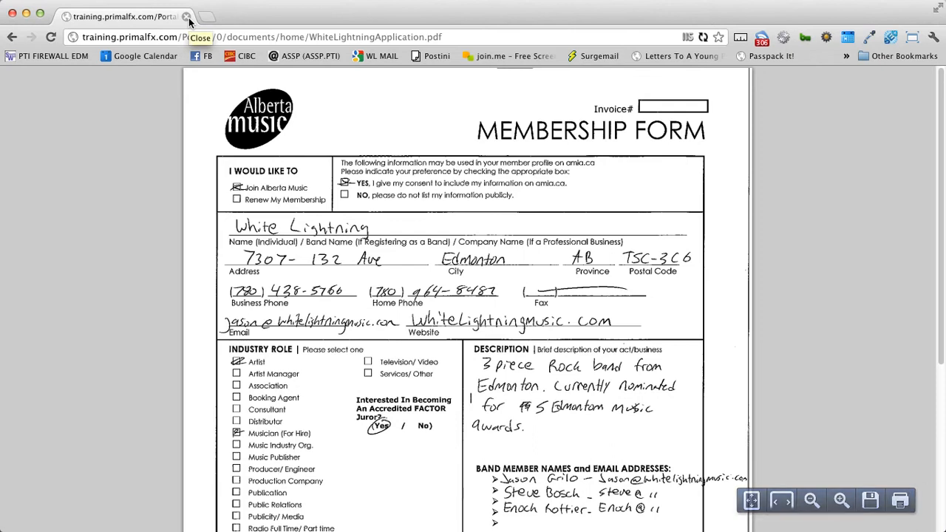
click(11, 37)
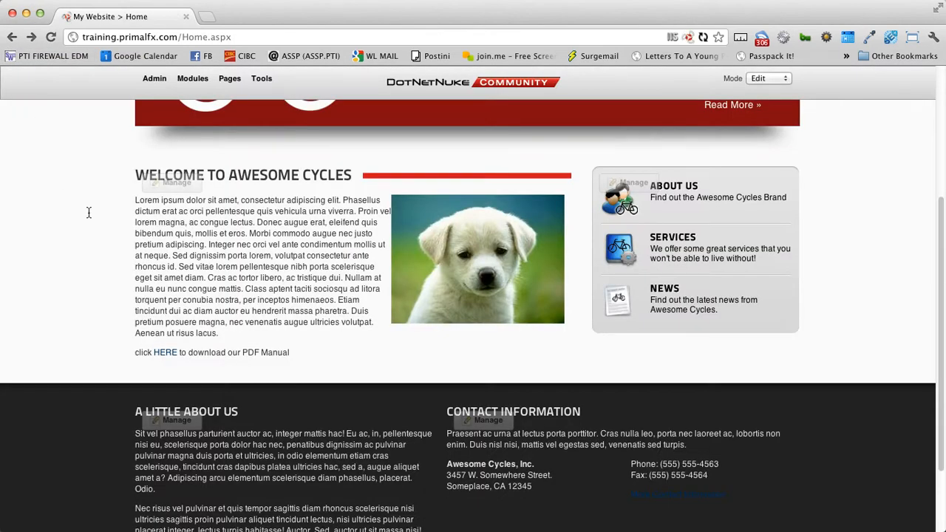
mouse_move(141, 213)
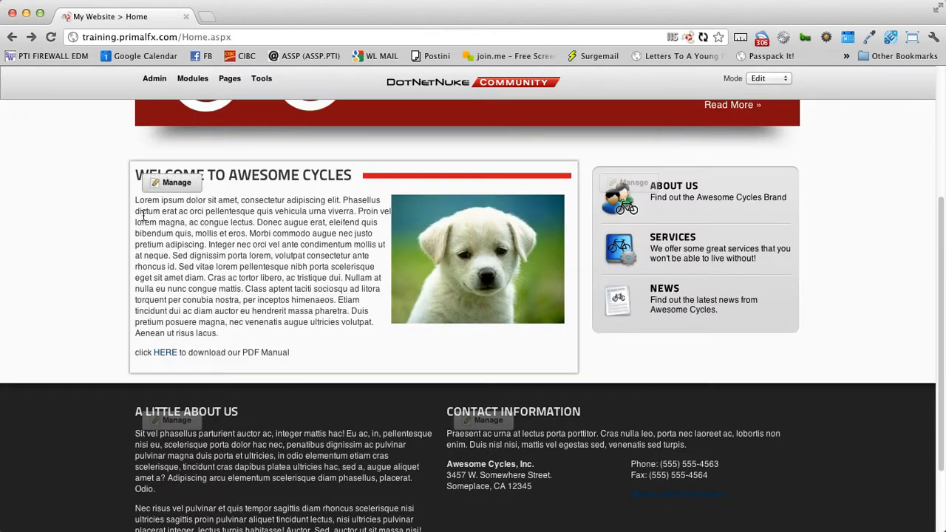
- Reopen the content and set the HERE link's target to New Window
mouse_move(183, 190)
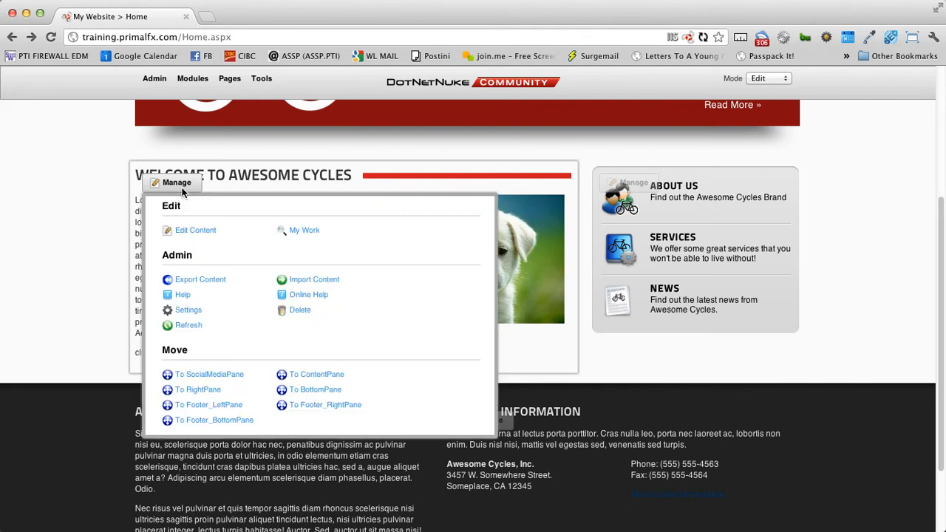
click(192, 230)
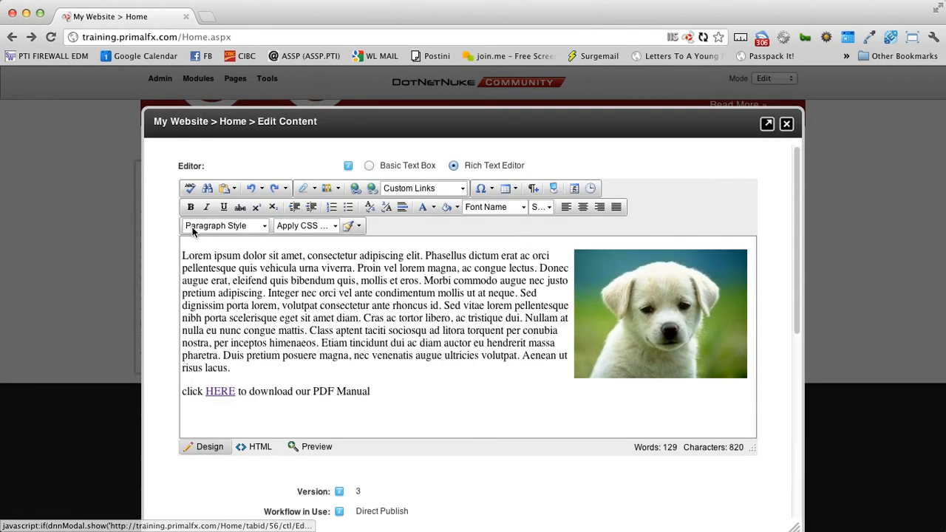
right_click(225, 393)
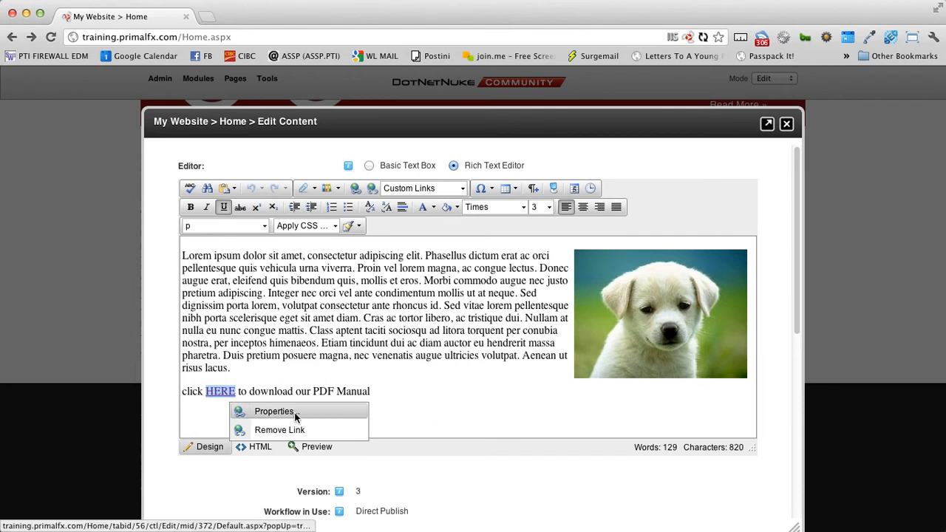
click(295, 412)
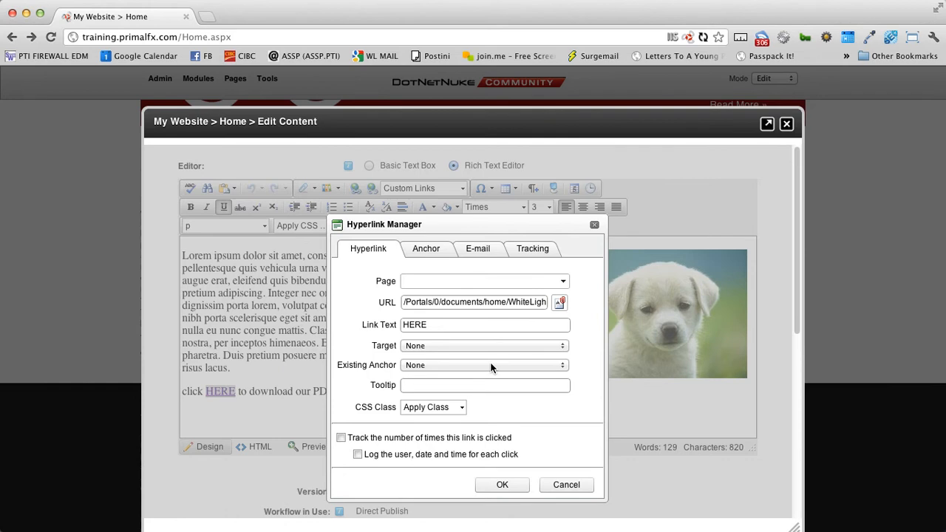
double_click(391, 348)
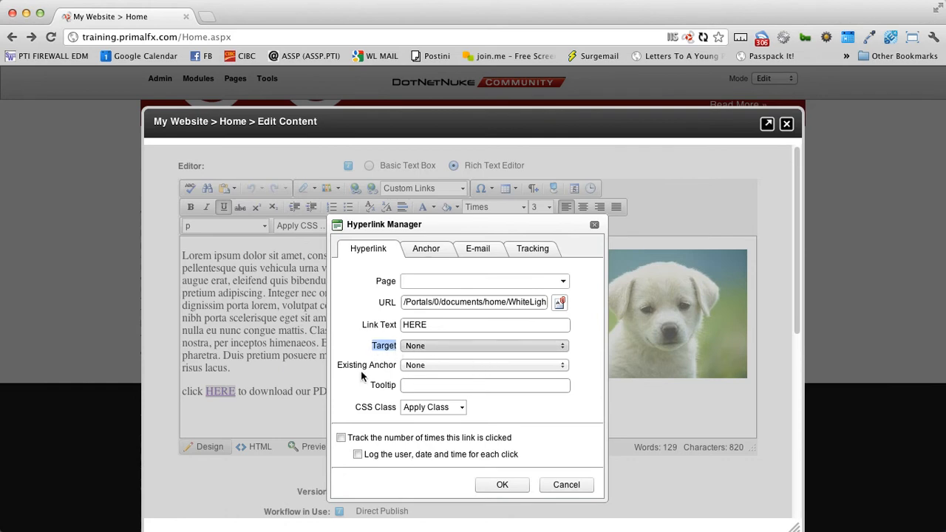
click(433, 348)
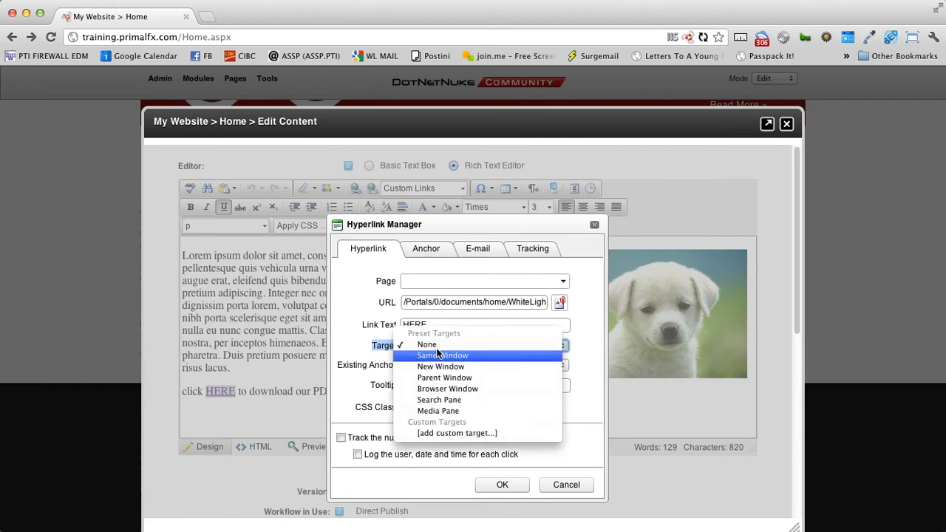
click(445, 367)
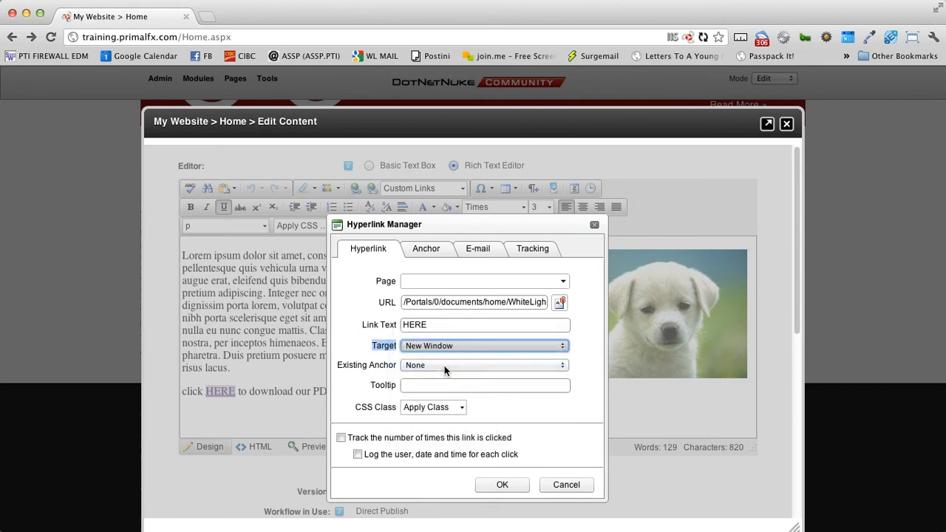
click(509, 485)
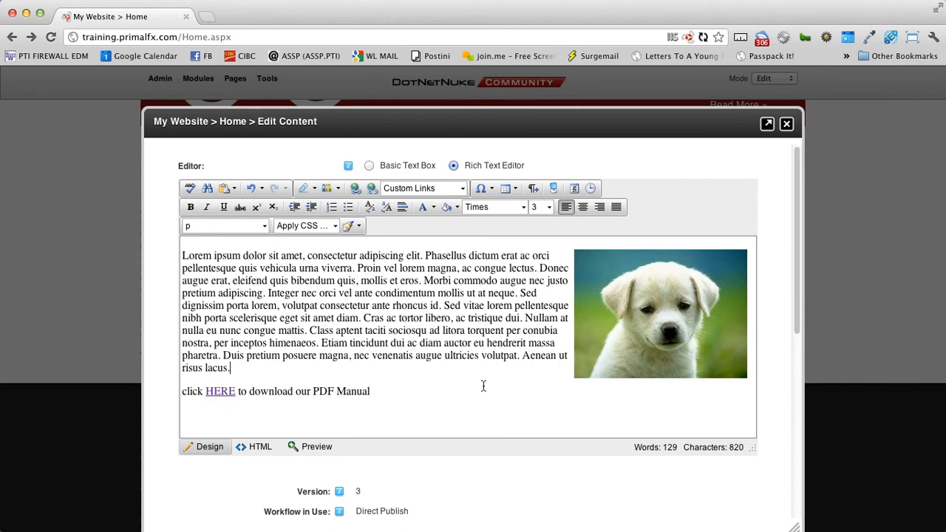
- Save the updated Home page content
scroll(444, 370, down, 5)
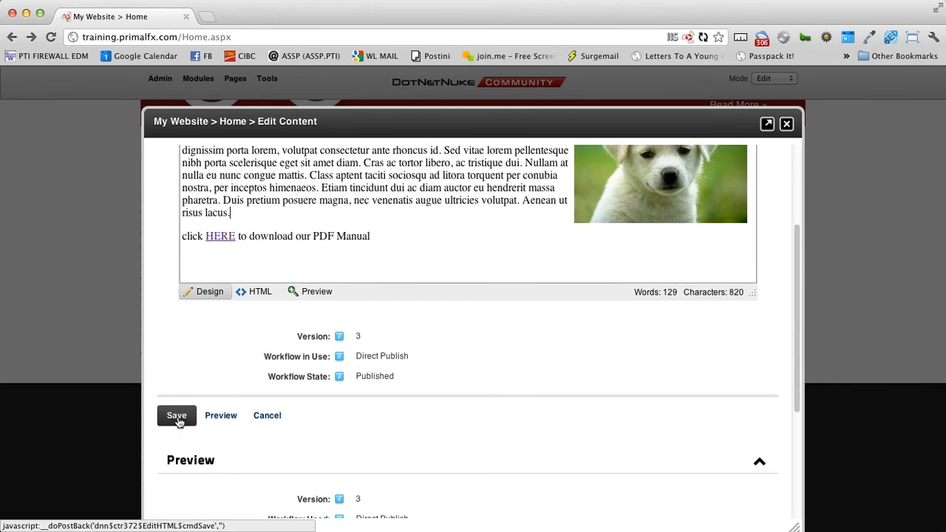
click(177, 416)
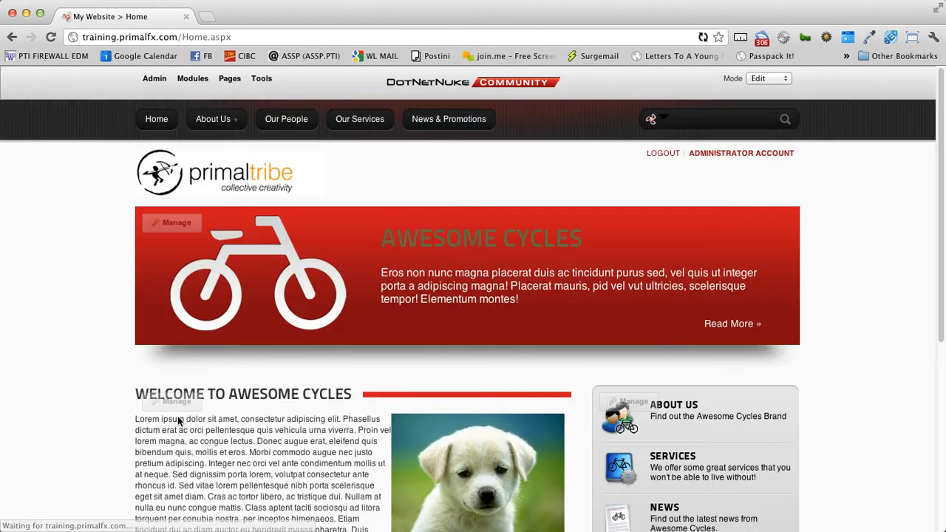
scroll(177, 416, down, 5)
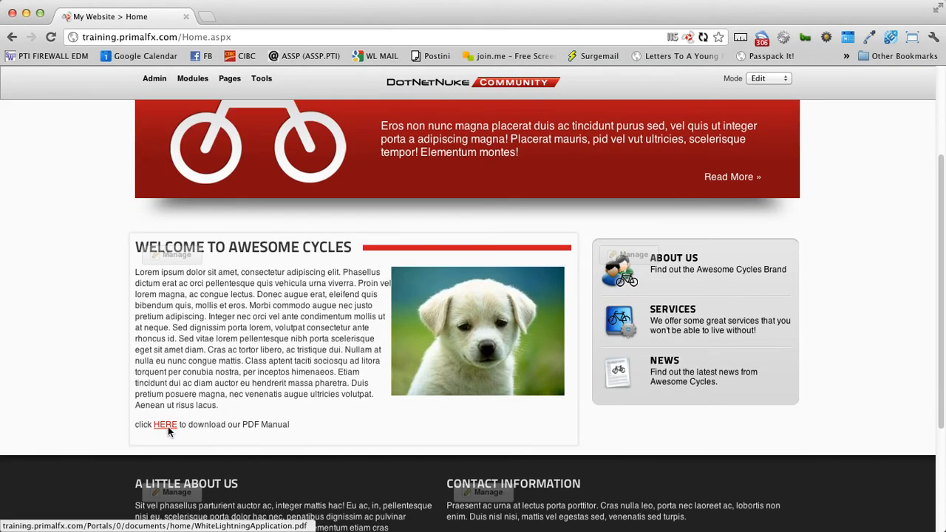
click(165, 426)
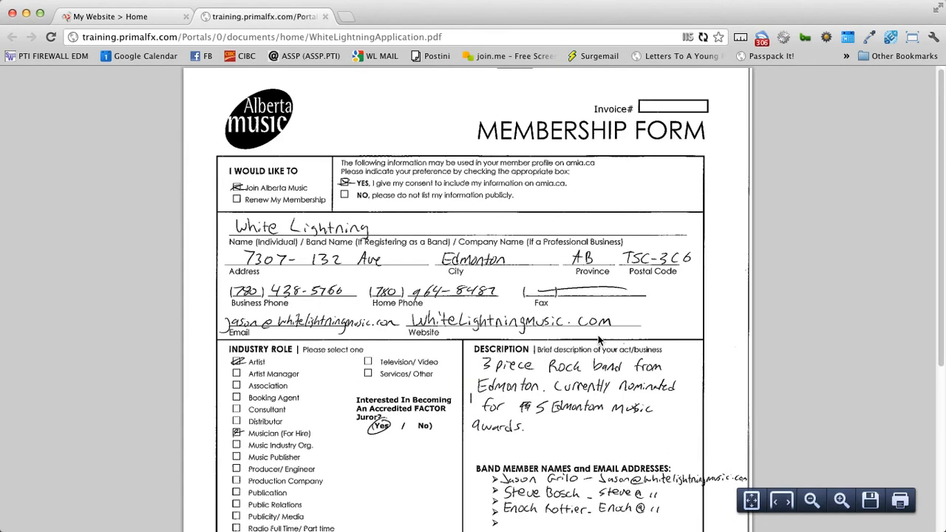
scroll(599, 340, down, 6)
scroll(514, 361, up, 3)
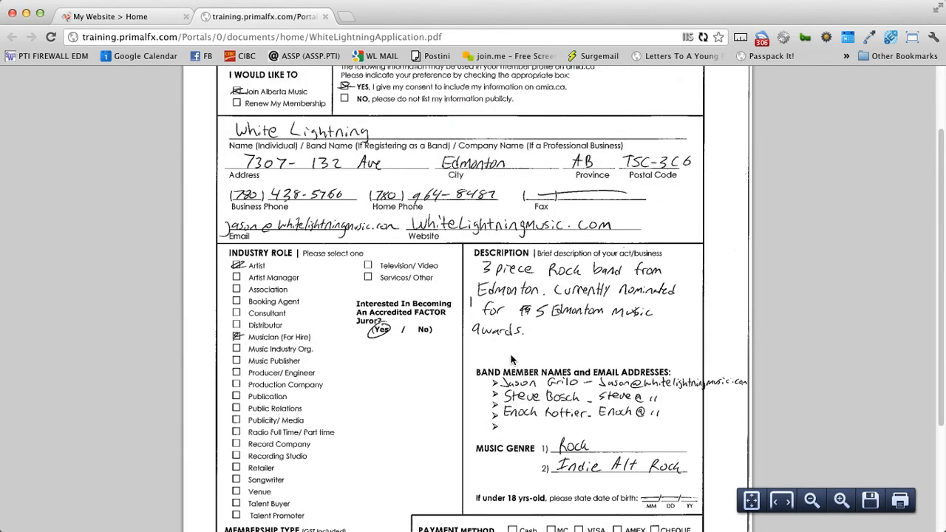
click(327, 17)
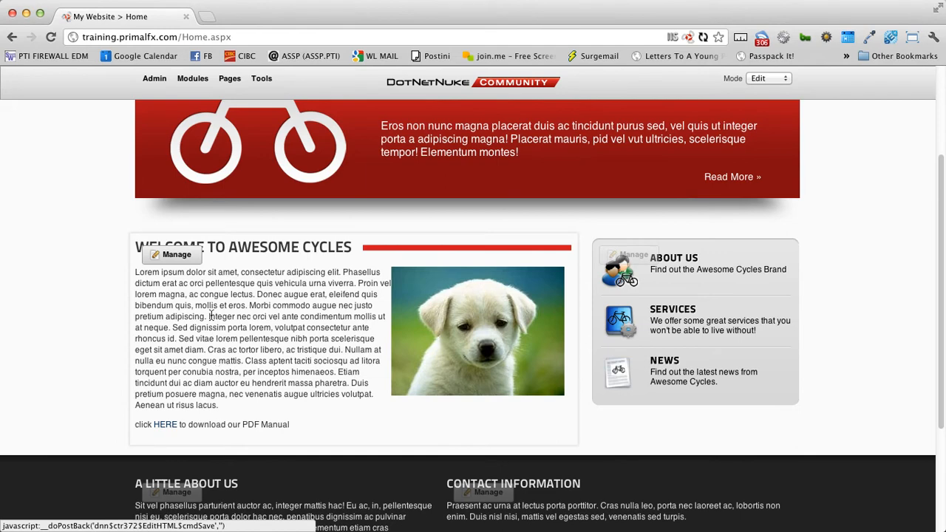
- Unlink HERE and change the last line to 'click HERE to contact us.'
mouse_move(177, 256)
click(184, 303)
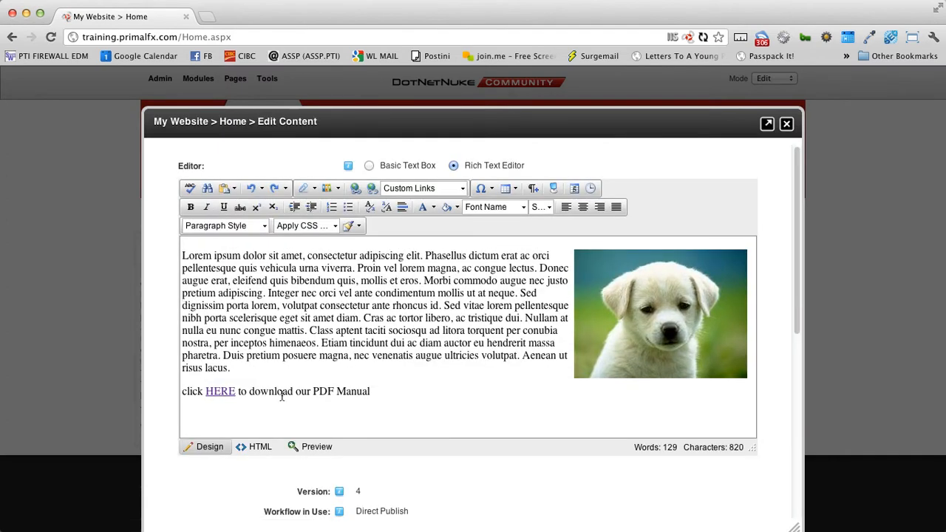
right_click(215, 393)
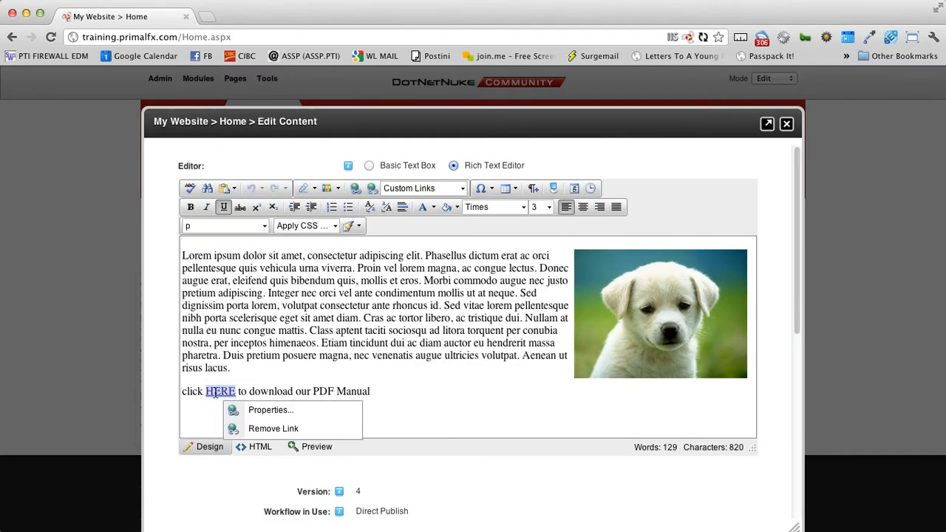
click(253, 431)
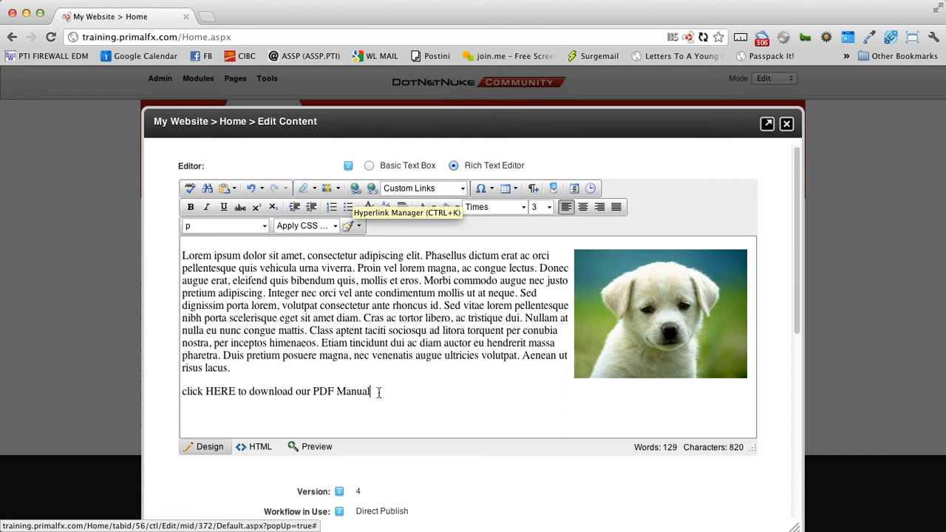
mouse_move(383, 392)
mouse_down()
mouse_move(215, 391)
mouse_move(374, 392)
mouse_up()
click(266, 392)
text(to contact us.)
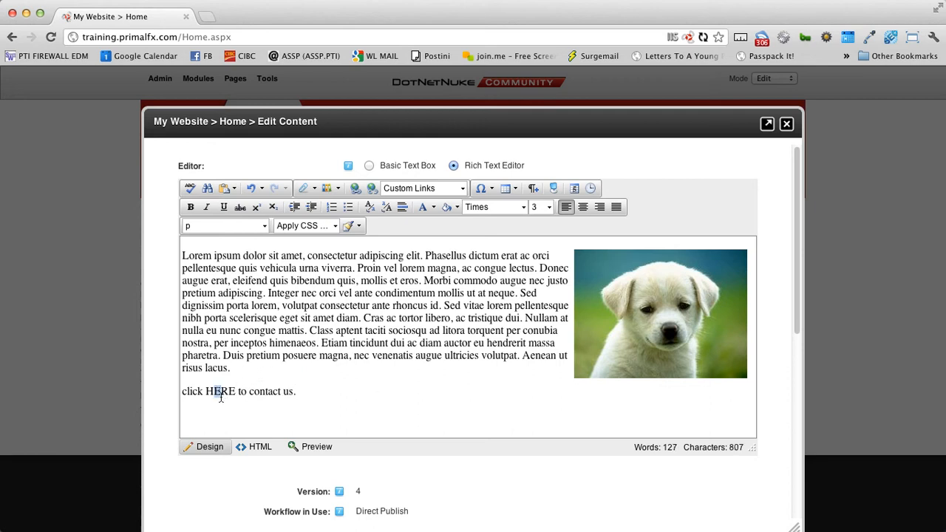
- Link HERE to the Our Services page (/OurServices.aspx), leaving the link target unchanged
drag(207, 392, 234, 394)
click(357, 190)
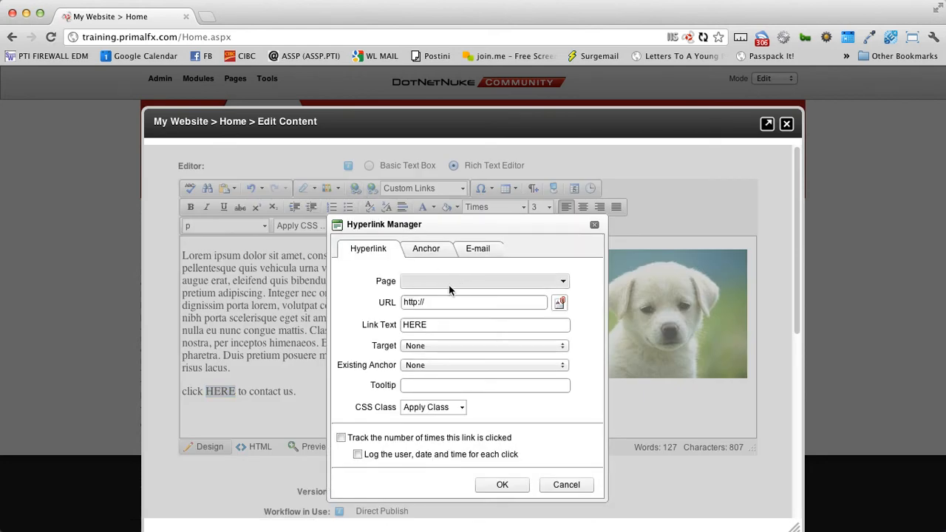
click(564, 282)
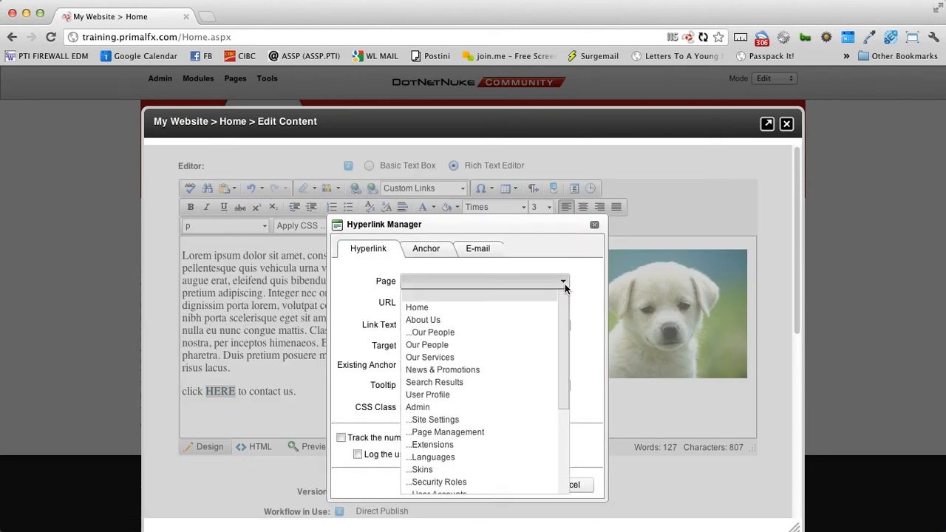
mouse_move(568, 325)
mouse_down()
mouse_move(567, 382)
mouse_move(568, 320)
mouse_up()
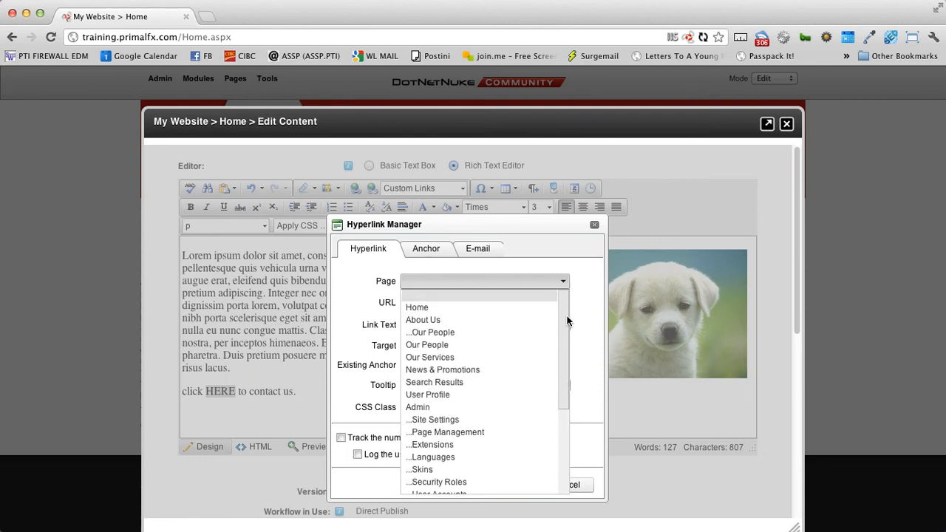
click(443, 359)
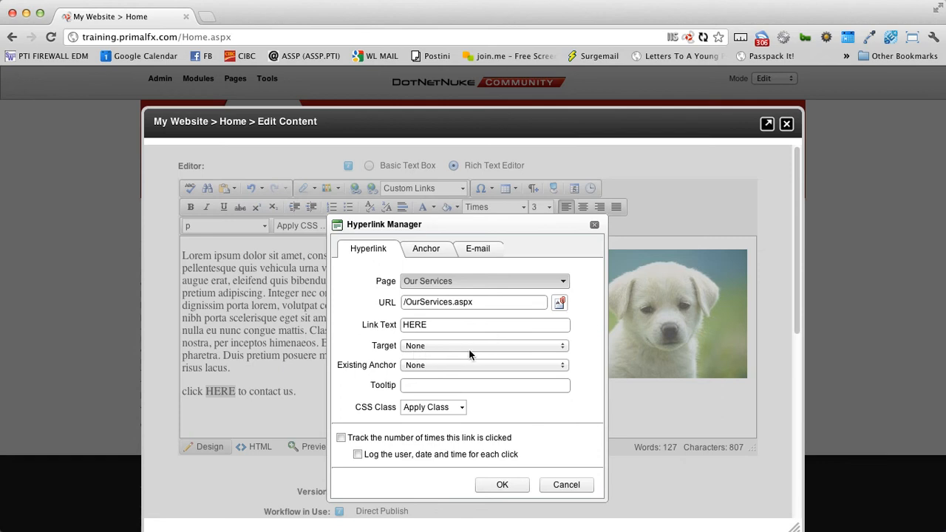
click(472, 347)
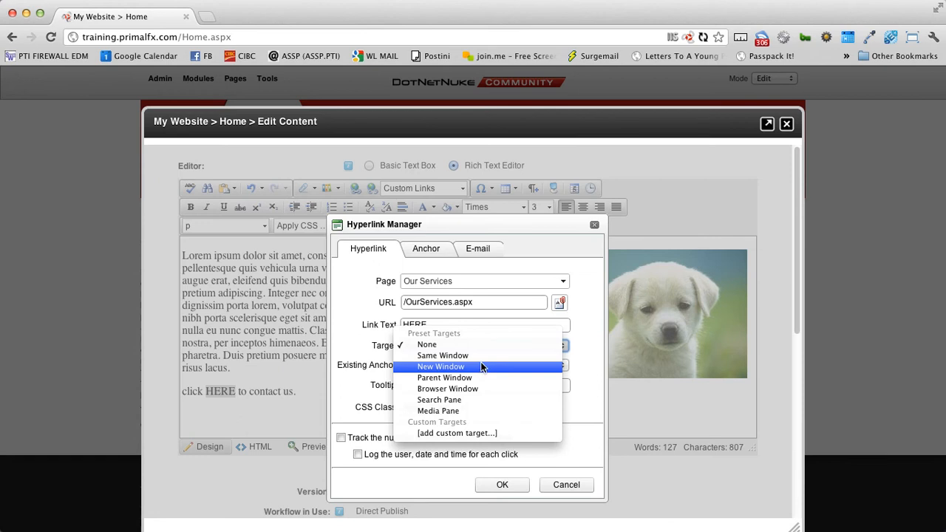
click(375, 360)
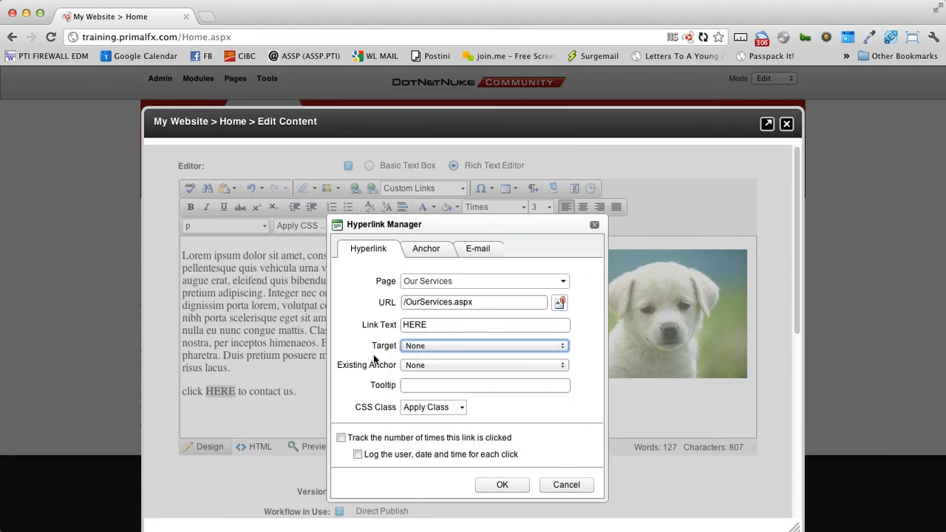
click(496, 486)
drag(252, 396, 289, 397)
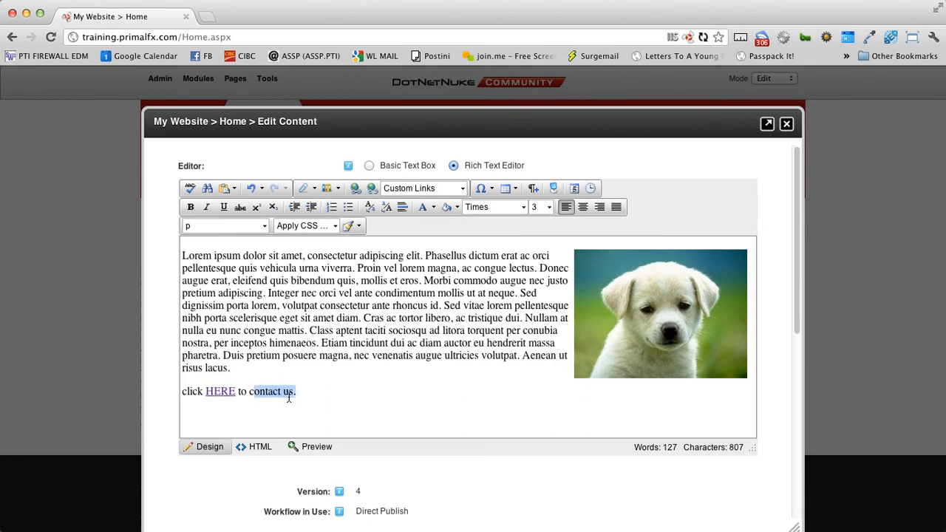
- Change the line to 'click HERE to read about our services.' and save it
key(BackSpace)
key(BackSpace)
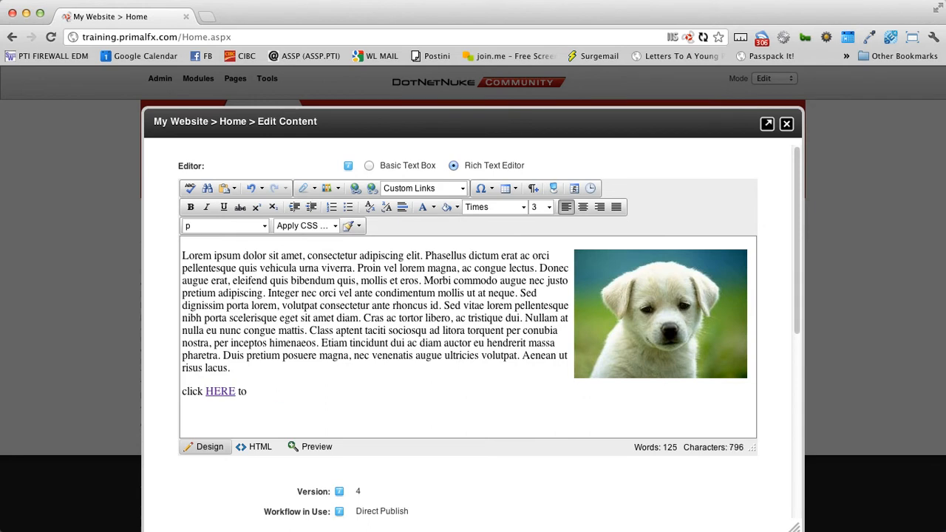
text(vi)
text(ad about our services)
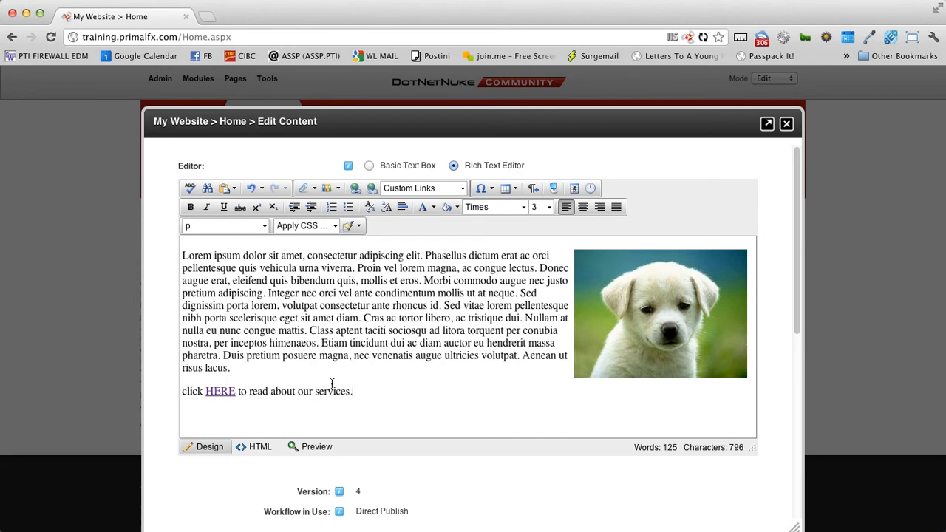
scroll(332, 384, down, 3)
click(176, 484)
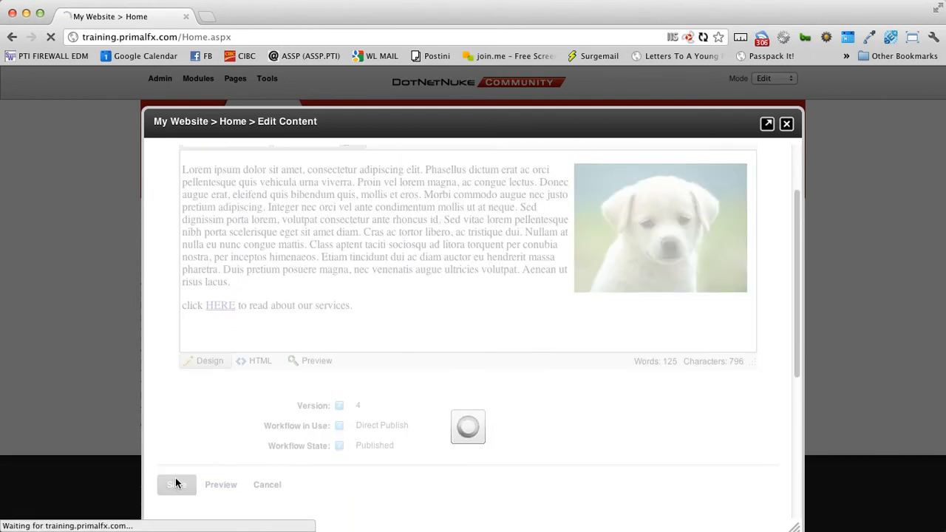
- Test that the HERE link opens Our Services, then return to the home page
scroll(100, 461, down, 5)
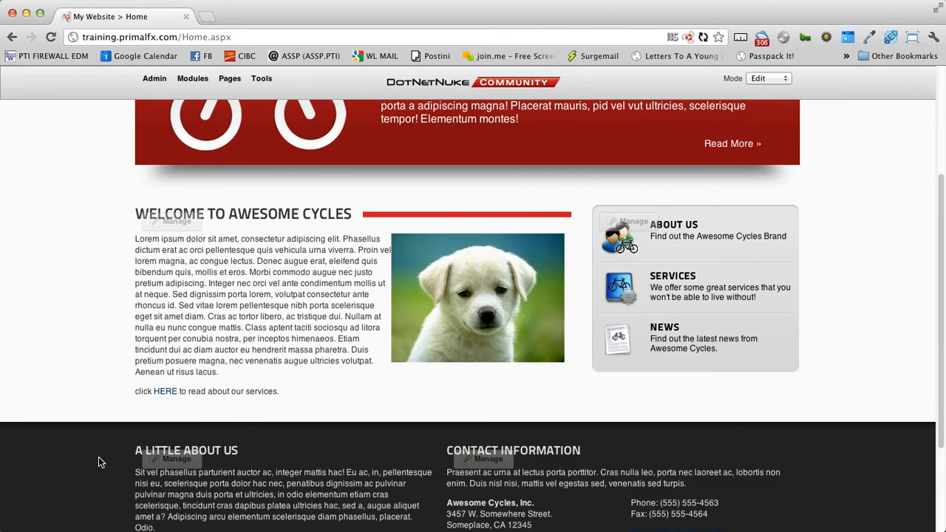
click(165, 394)
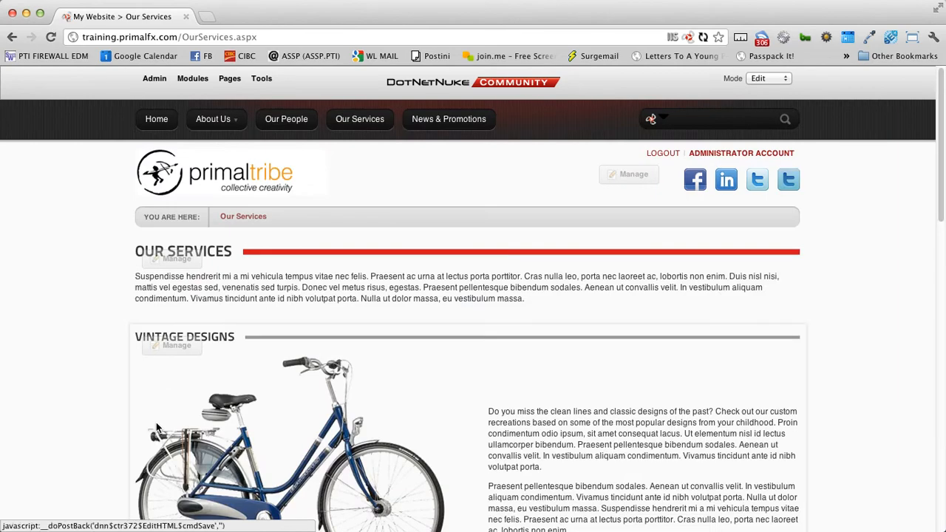
scroll(156, 422, down, 5)
scroll(156, 422, down, 8)
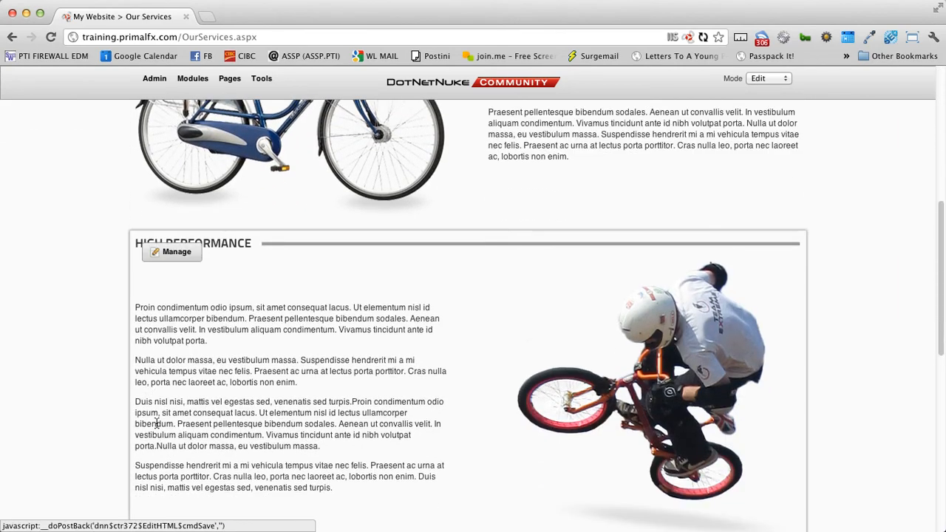
click(12, 37)
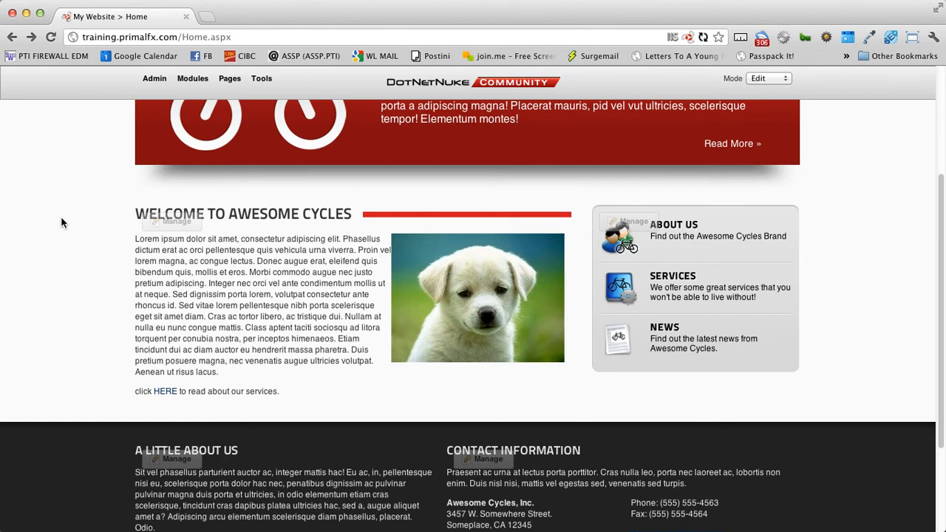
- Reopen the Home welcome text in the editor
mouse_move(195, 228)
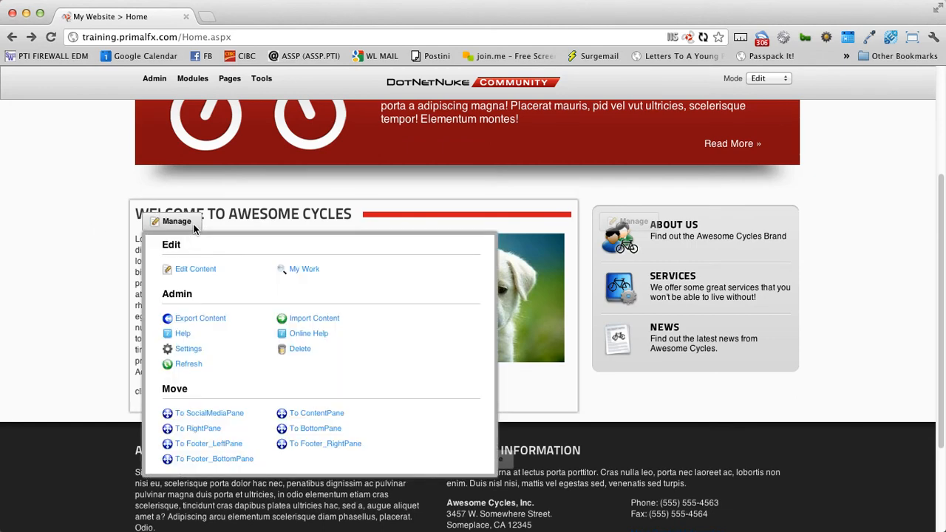
click(196, 268)
scroll(237, 311, down, 1)
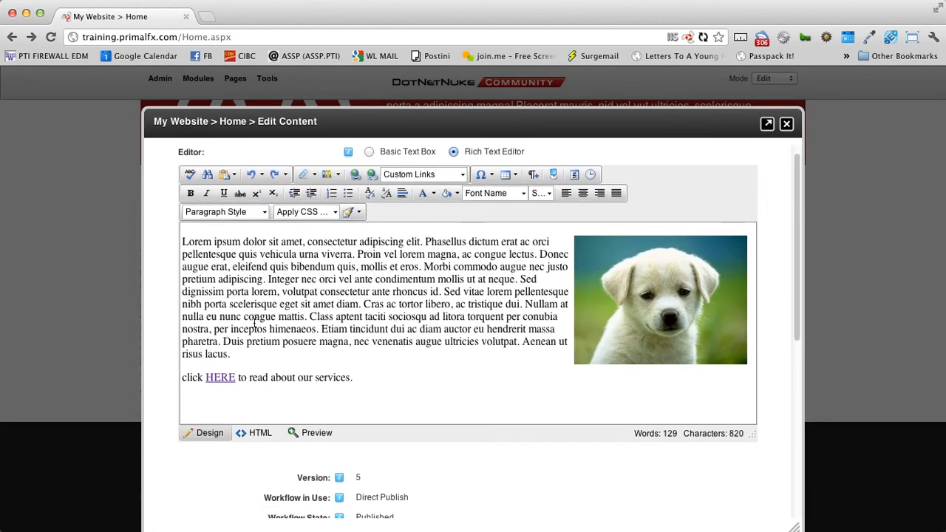
- Open the HERE link's properties, select its /OurServices.aspx address, and open a new browser tab
right_click(220, 378)
click(285, 394)
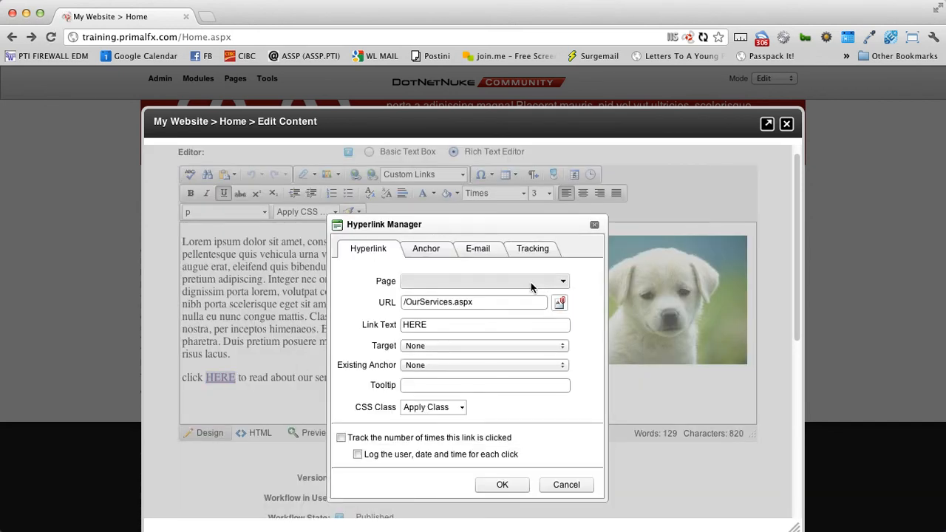
drag(523, 296, 351, 301)
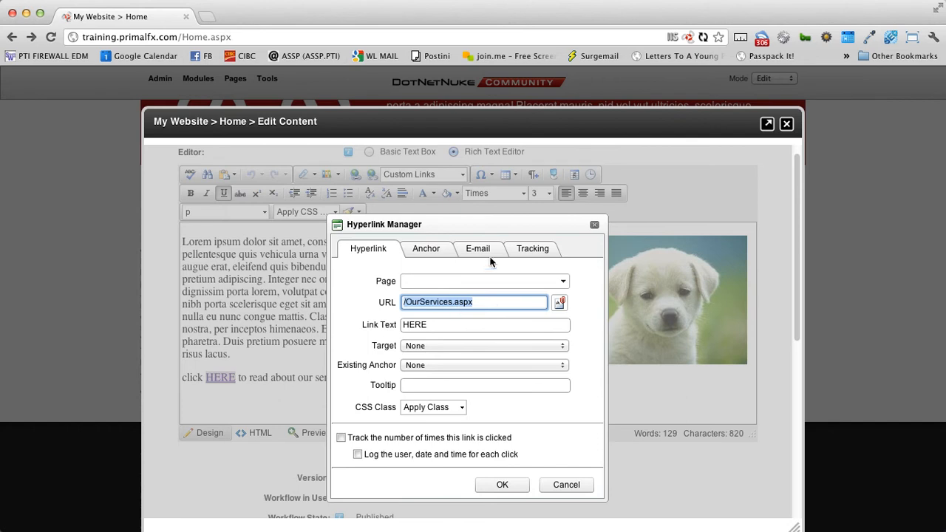
click(207, 16)
text(www.primaltribe.com)
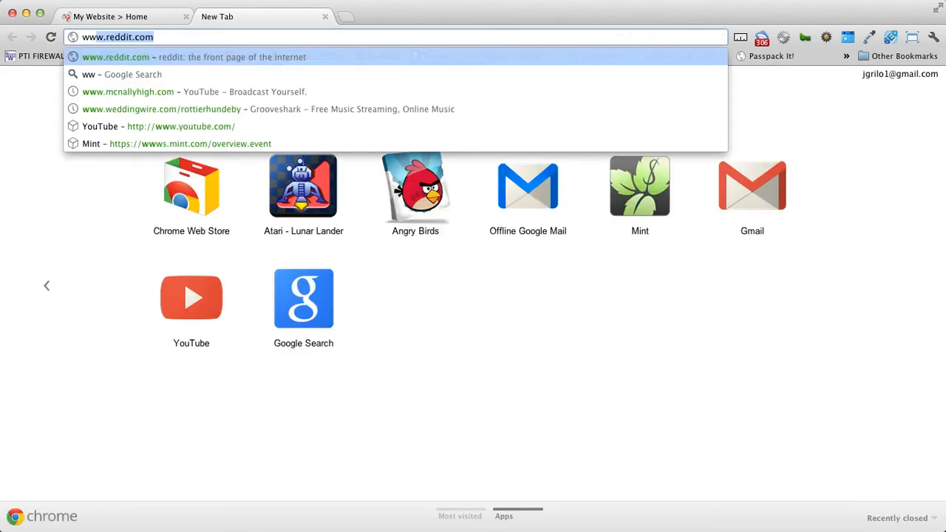
key(Return)
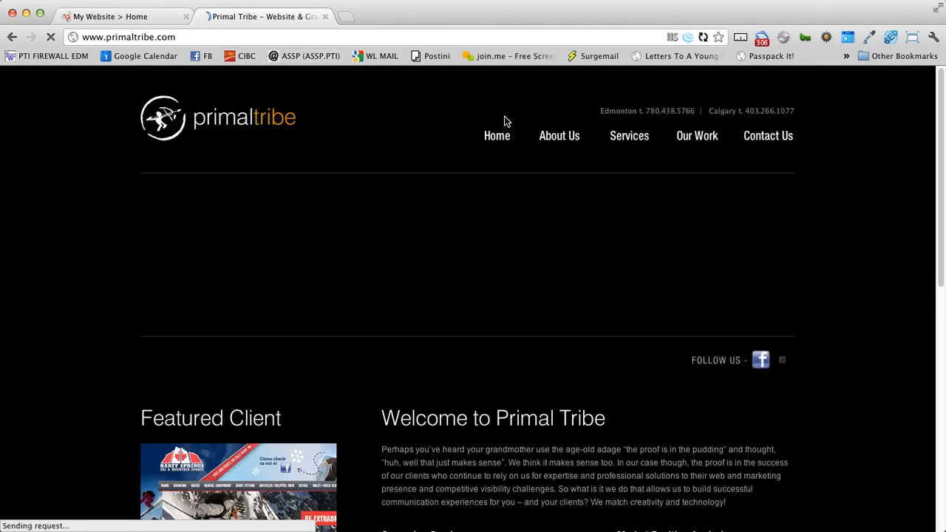
click(568, 143)
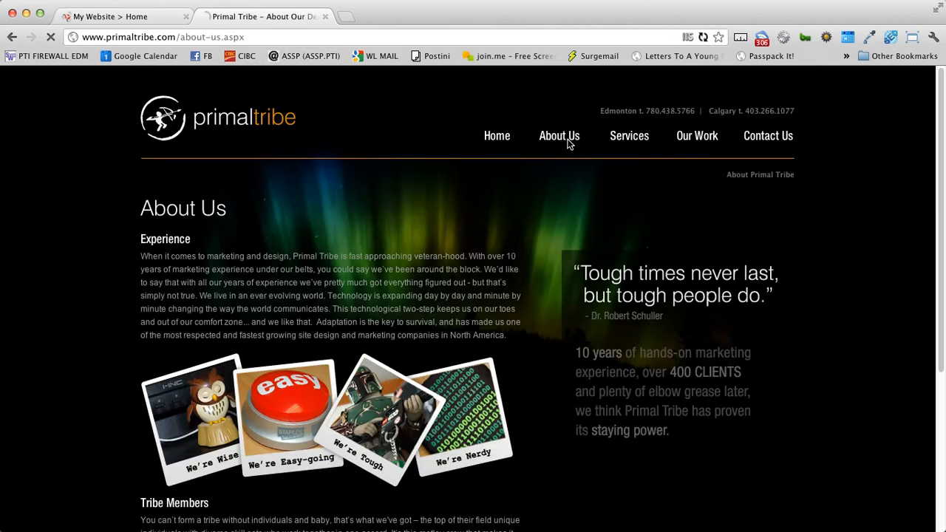
- Copy the About Us page address and switch back to the My Website tab
drag(262, 37, 81, 35)
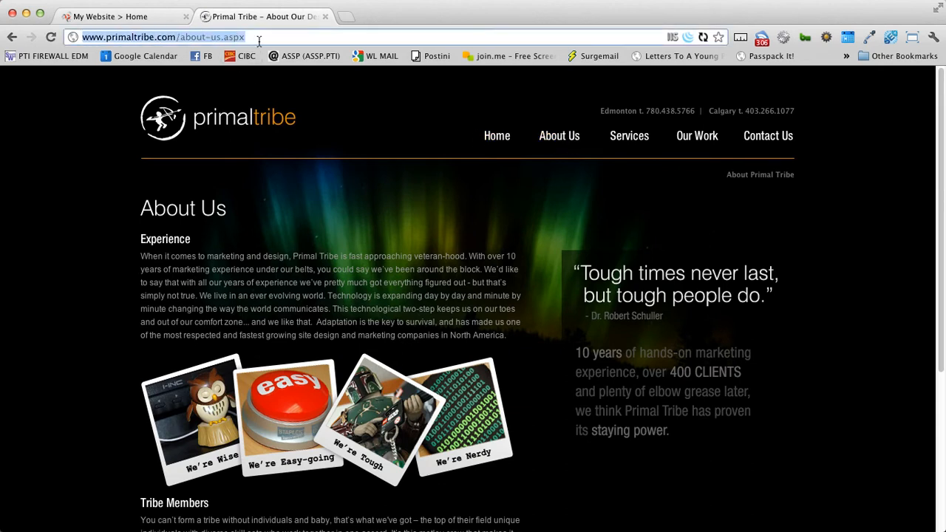
right_click(128, 36)
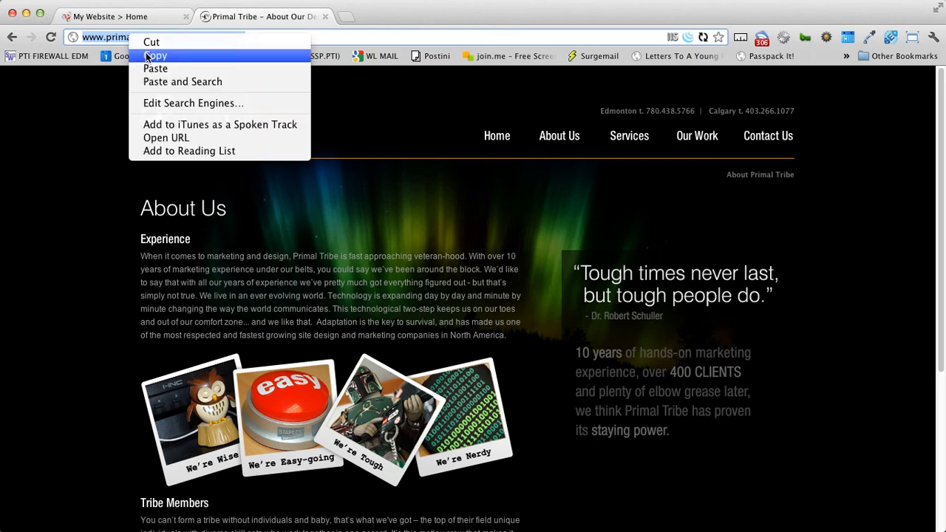
click(154, 56)
click(129, 21)
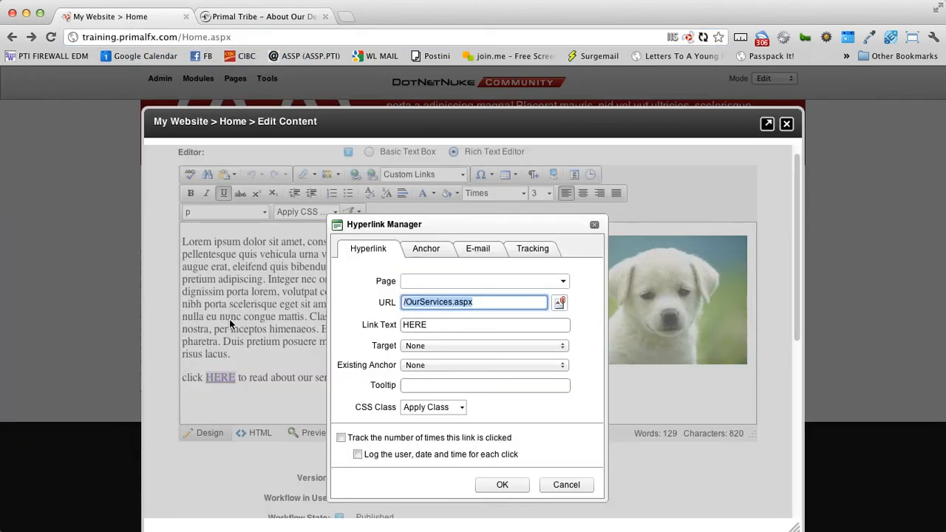
- Point HERE to the pasted About Us address, opening in a New Window
key(ctrl+v)
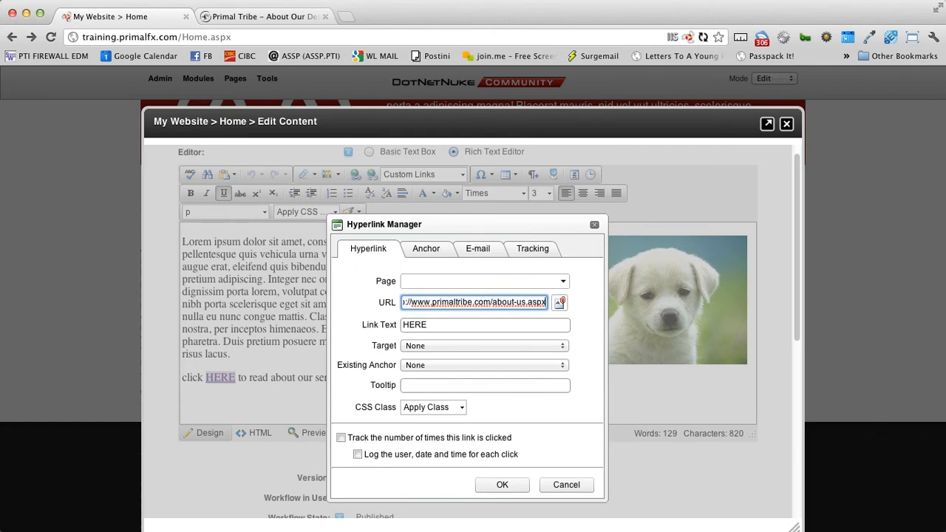
click(449, 311)
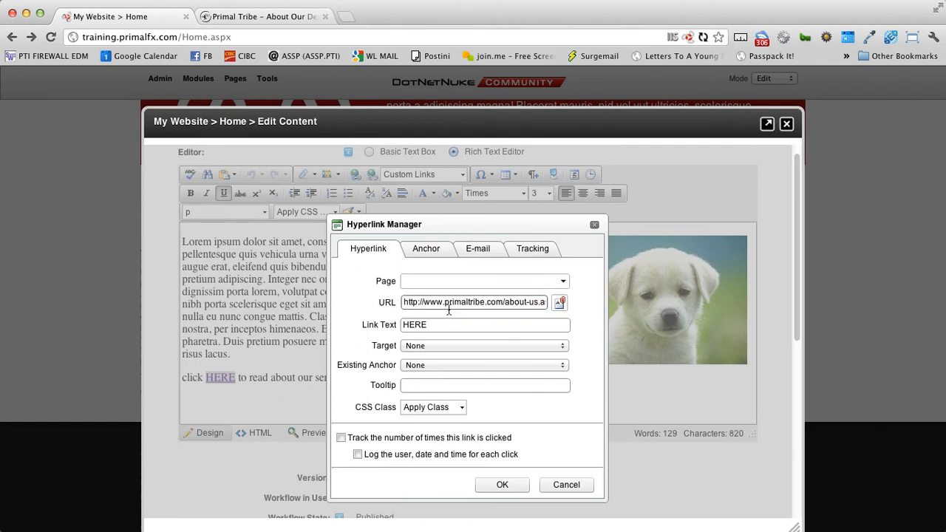
click(437, 346)
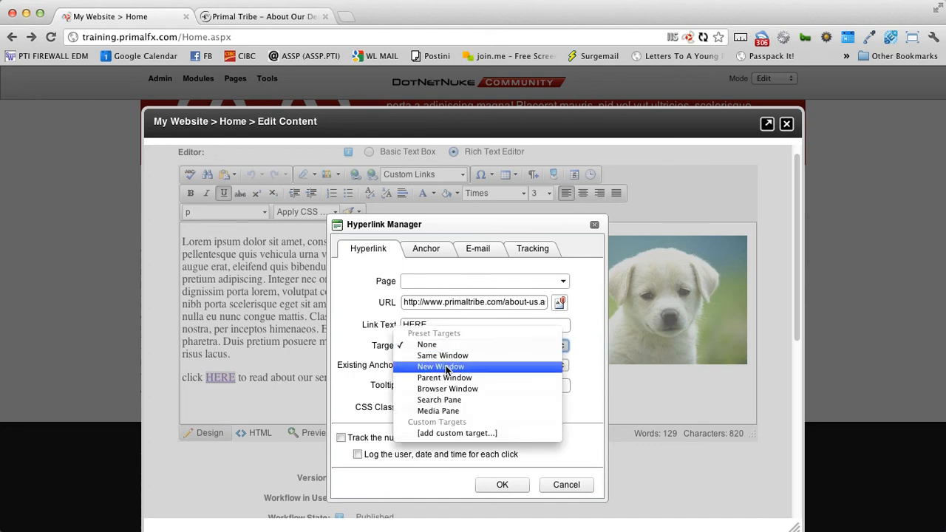
click(446, 367)
click(504, 487)
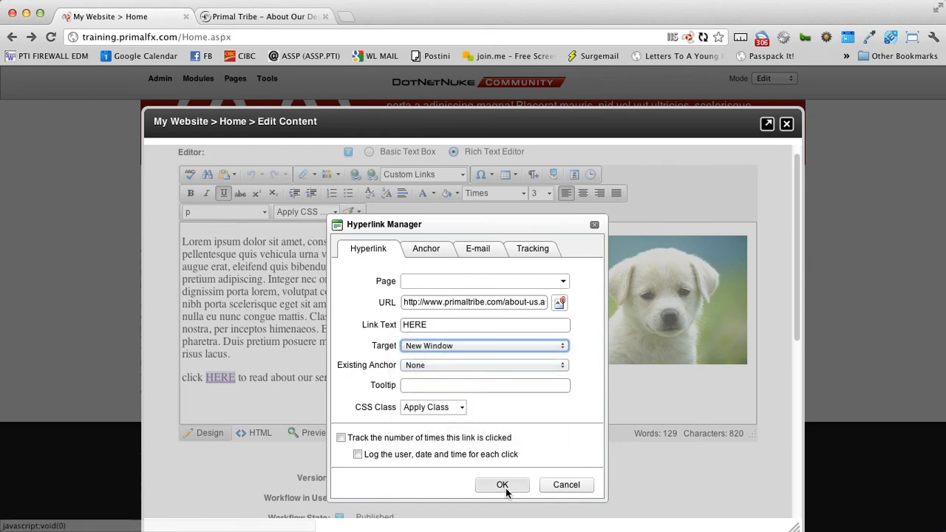
- Change the sentence ending to 'read about Primal Tribe.' and save the module
click(325, 16)
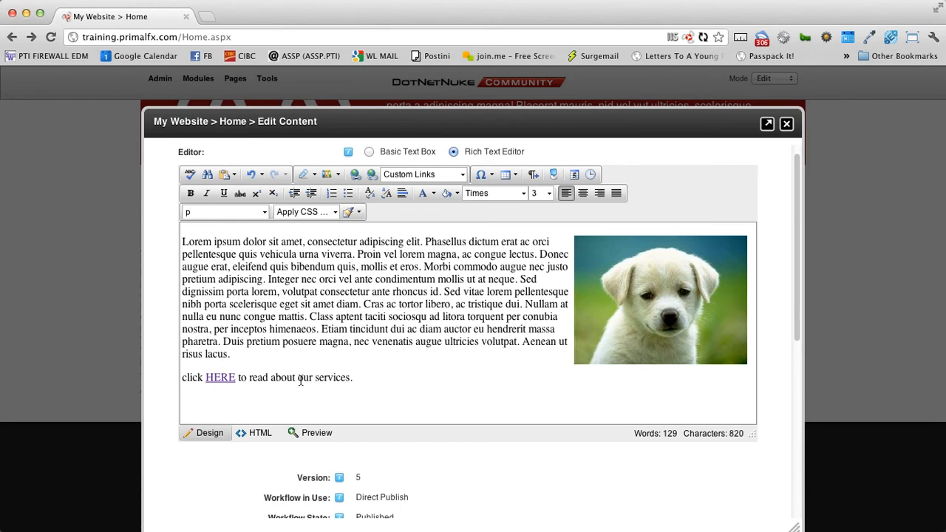
drag(249, 378, 353, 379)
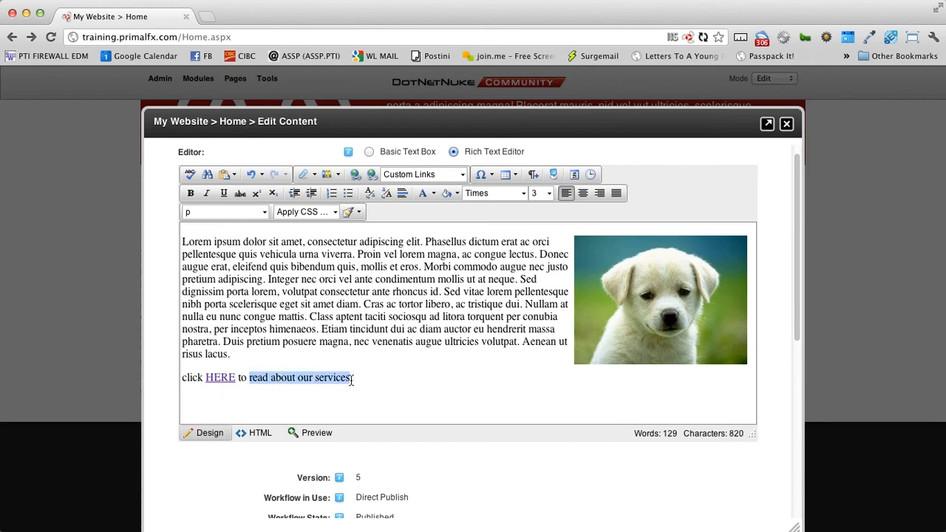
text(read about Primal Tribe)
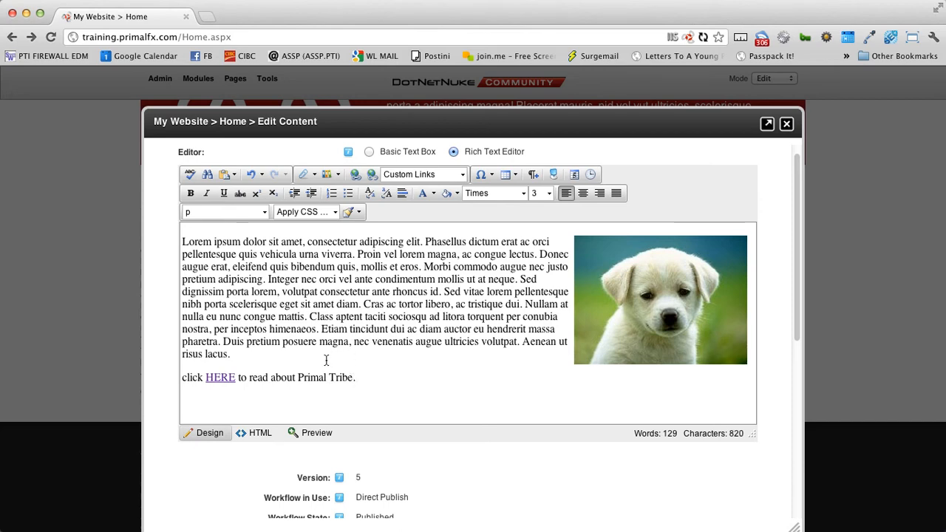
scroll(322, 369, down, 1)
scroll(323, 369, down, 5)
click(164, 428)
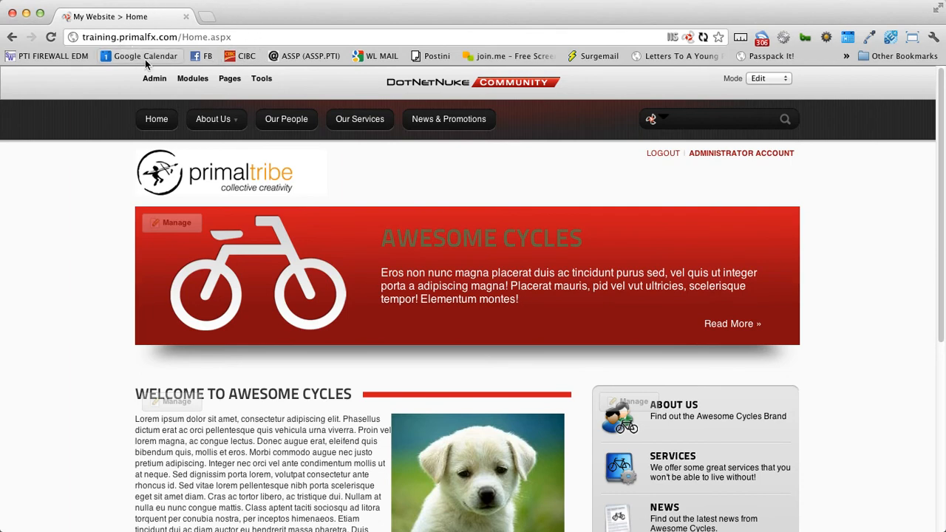
- Test the published HERE link on the live page, which opens Primal Tribe
scroll(125, 337, down, 4)
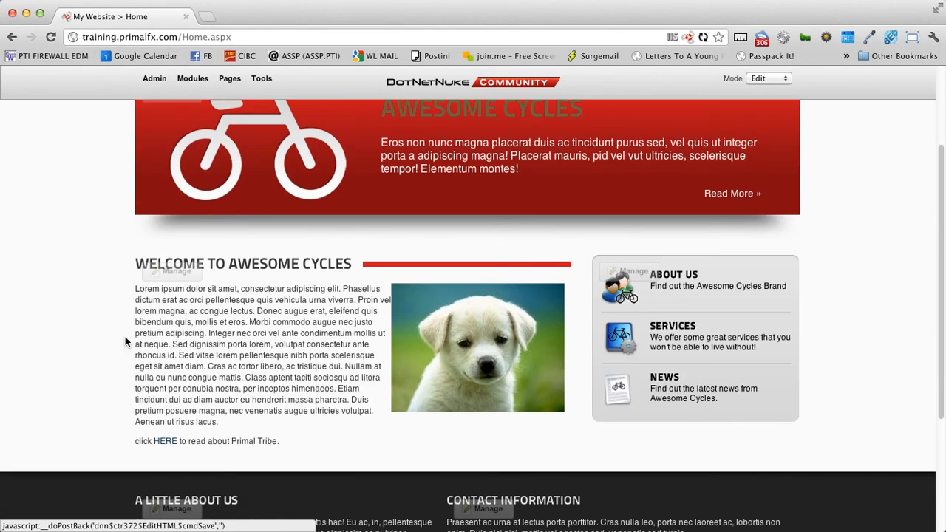
click(165, 441)
scroll(806, 345, down, 2)
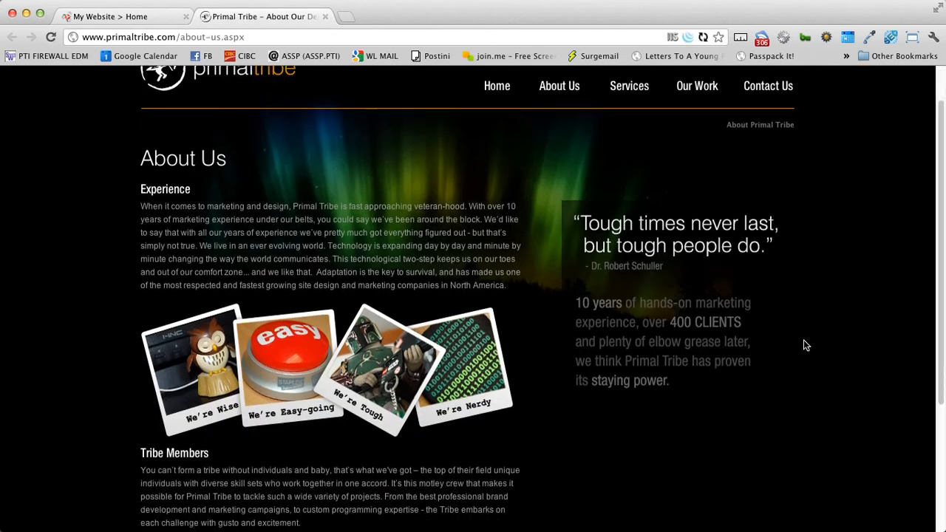
scroll(649, 380, down, 5)
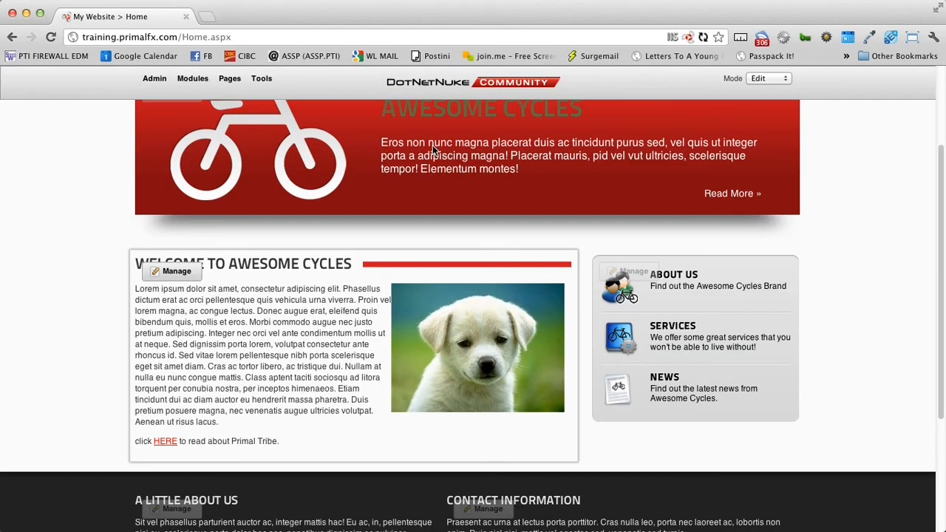
- Close the Primal Tribe tab and reopen Edit Content on the Home text module
click(325, 16)
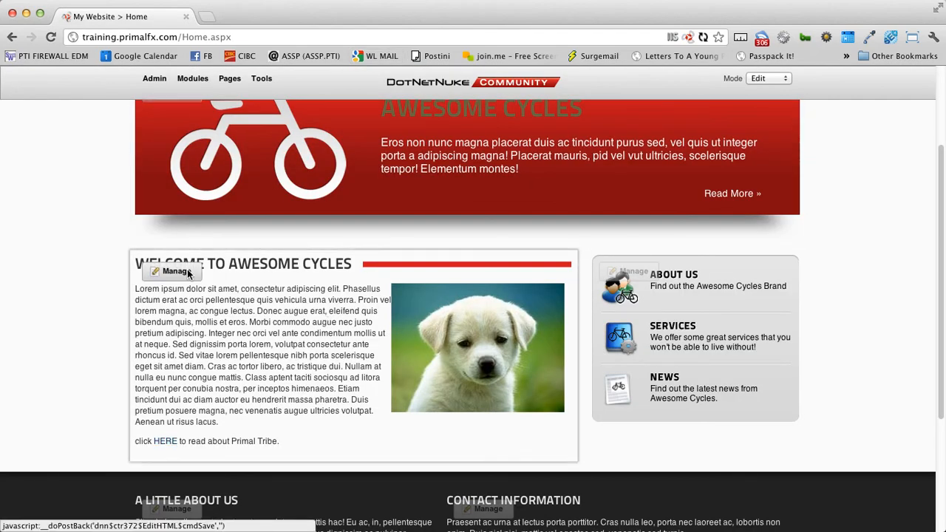
mouse_move(189, 272)
click(197, 322)
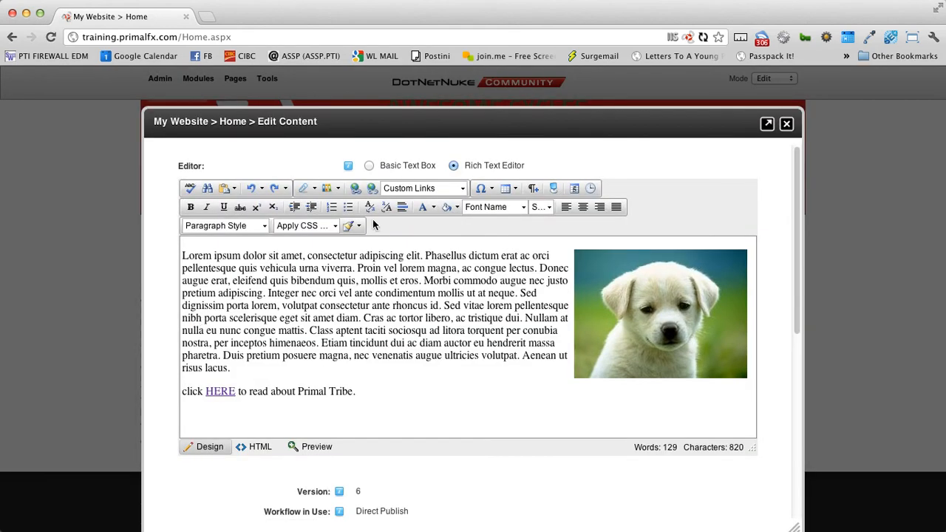
- Remove the link from HERE and add an empty paragraph after the last sentence
right_click(227, 391)
click(279, 428)
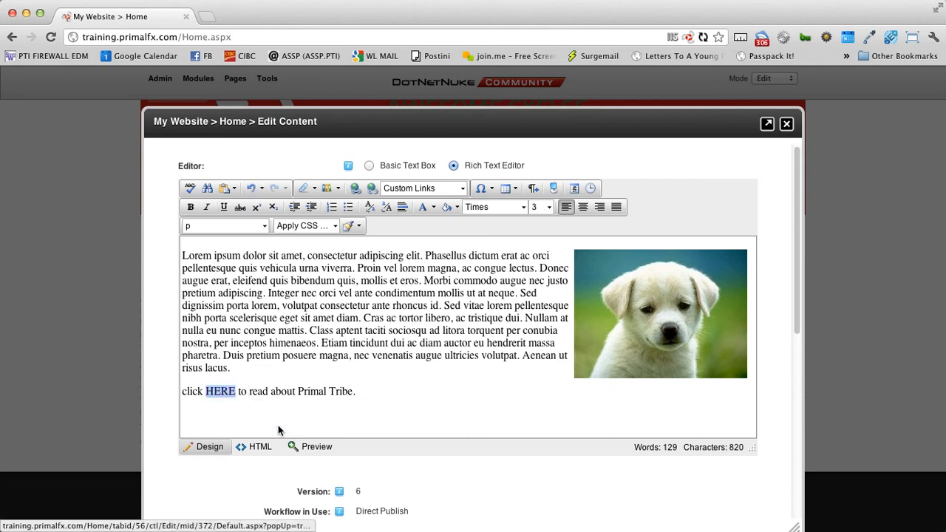
click(263, 421)
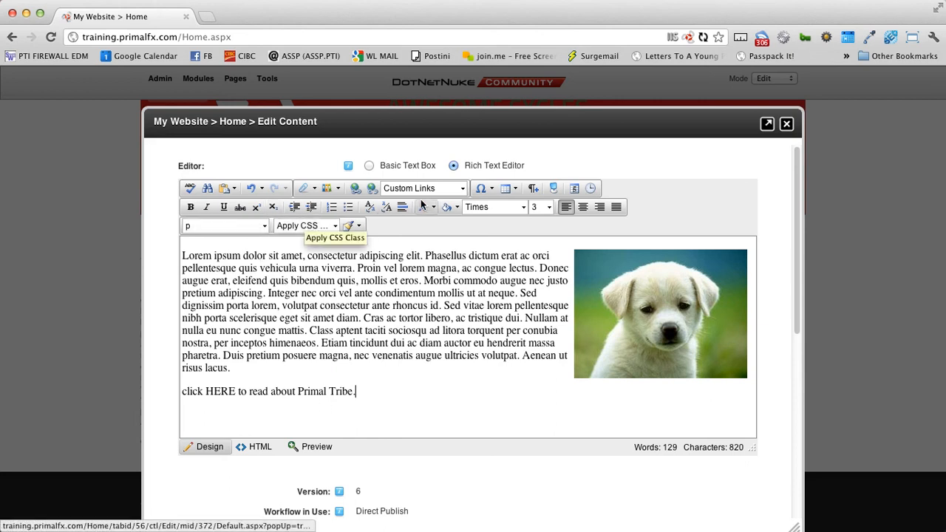
click(517, 189)
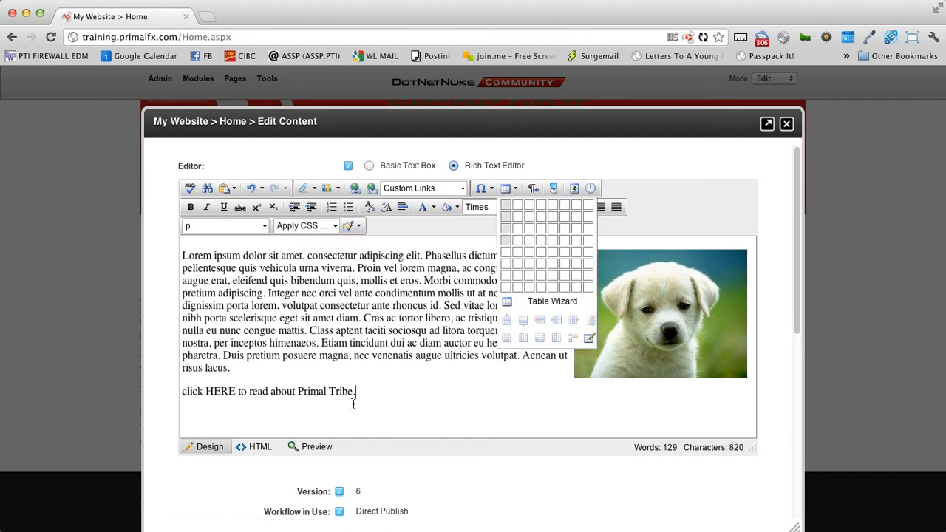
click(383, 395)
key(Return)
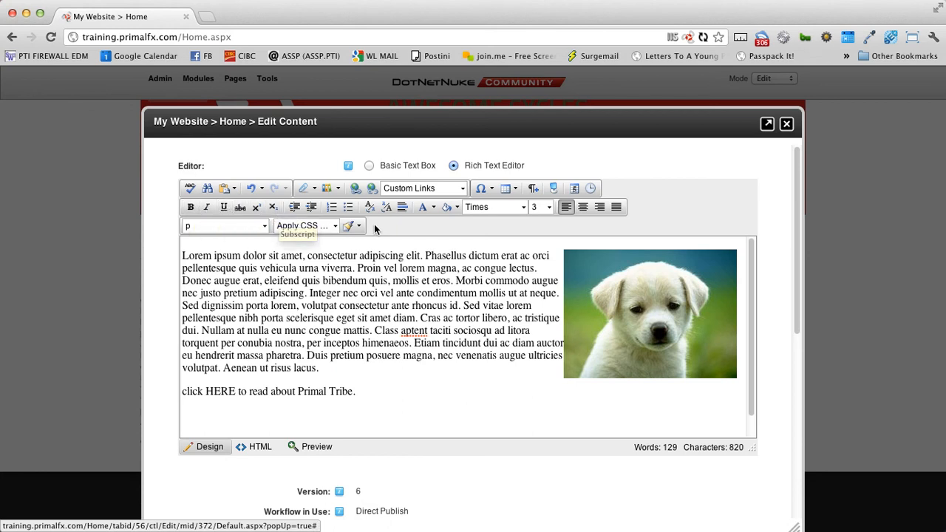
- Make the word Lorem bold, italic and underlined
drag(182, 256, 211, 255)
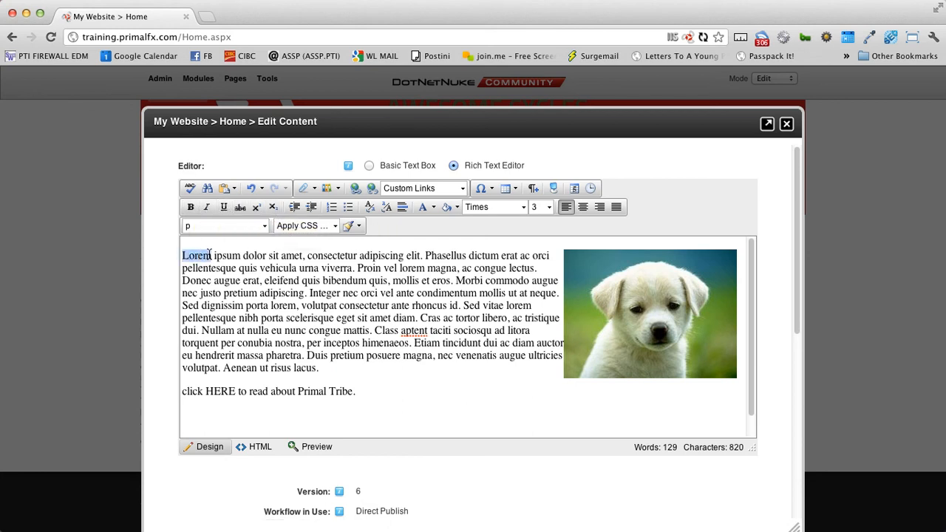
click(190, 207)
click(206, 208)
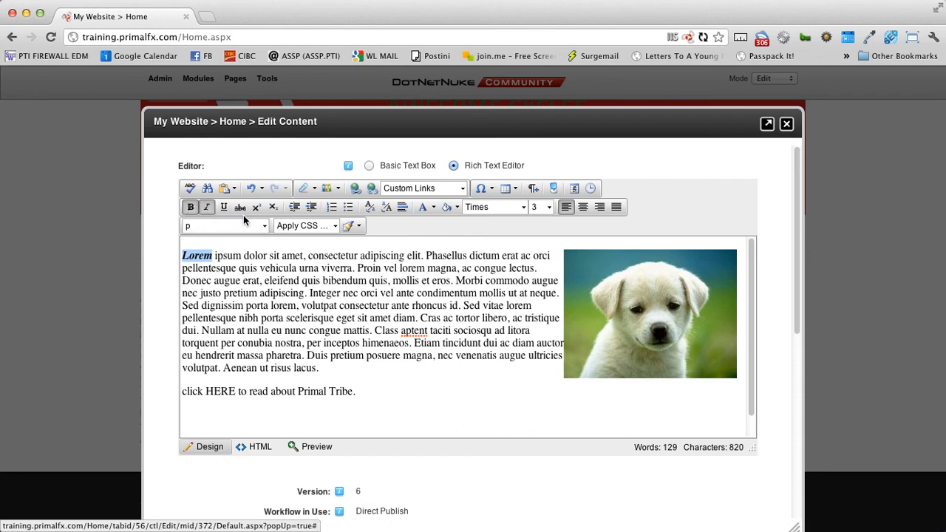
click(224, 208)
- Add a numbered list with items 'this is', 'a numbered', 'list' below the last sentence
click(364, 394)
key(Return)
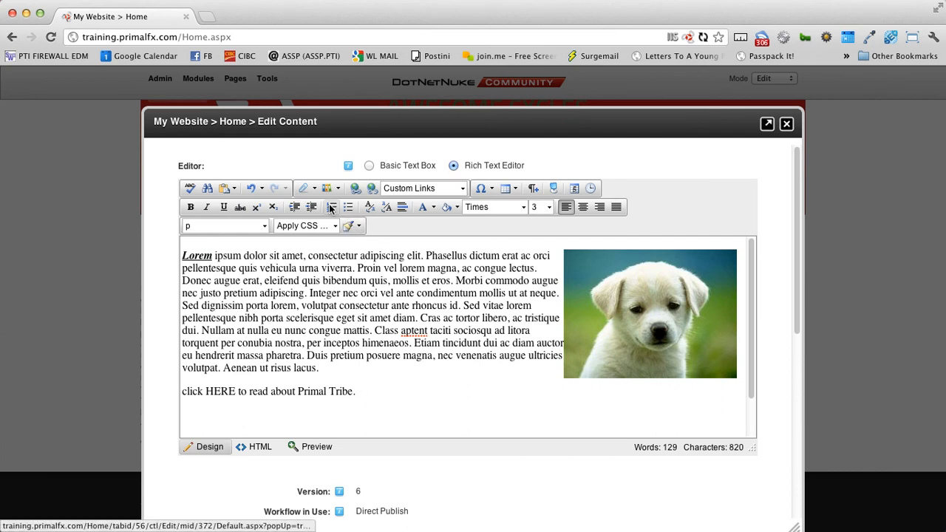
click(331, 207)
text(this is)
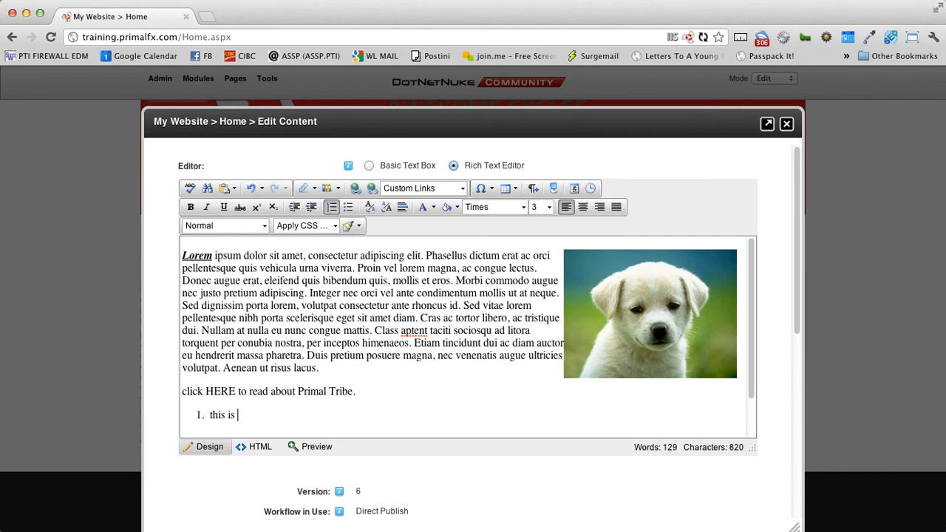
key(Return)
text(a numbered)
key(Return)
text(l)
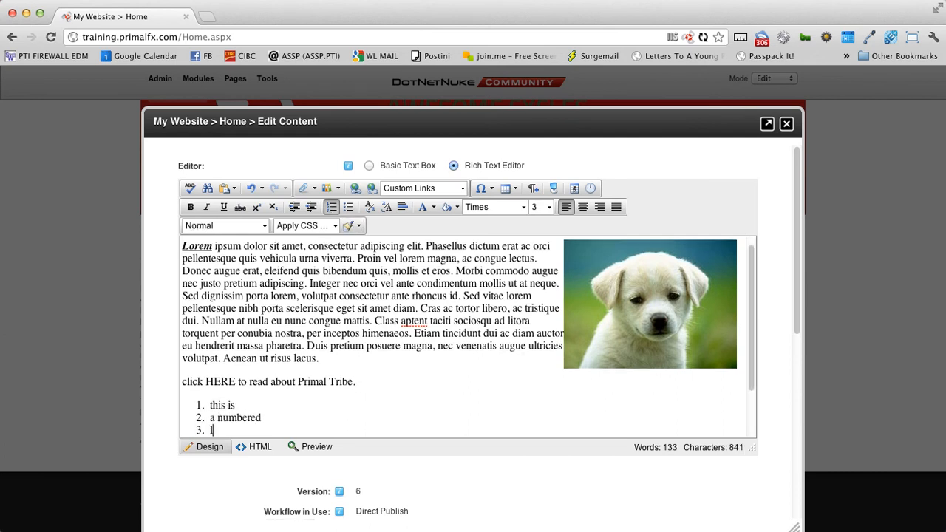
text(ist)
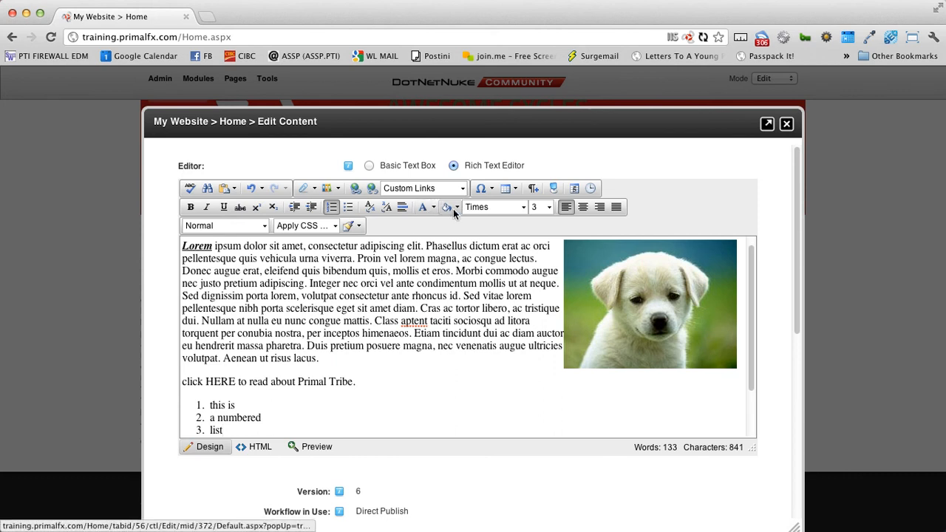
click(492, 209)
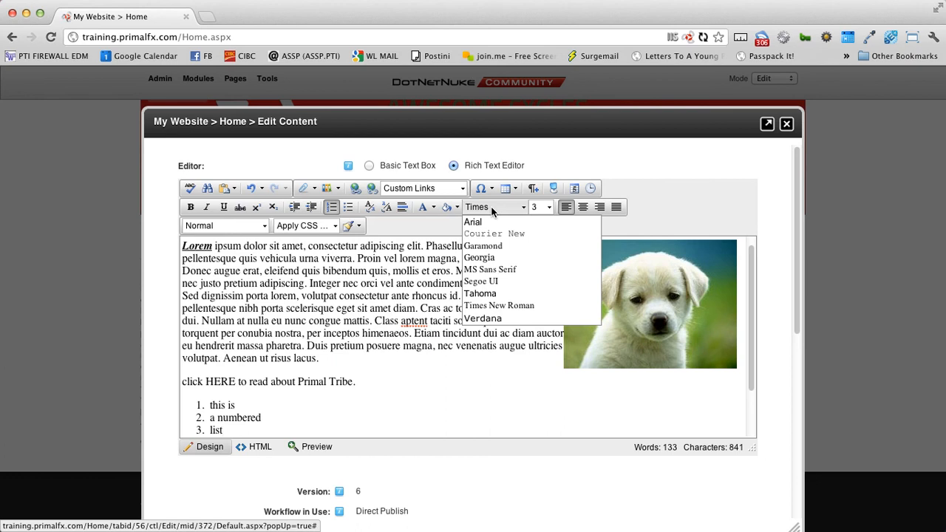
click(436, 222)
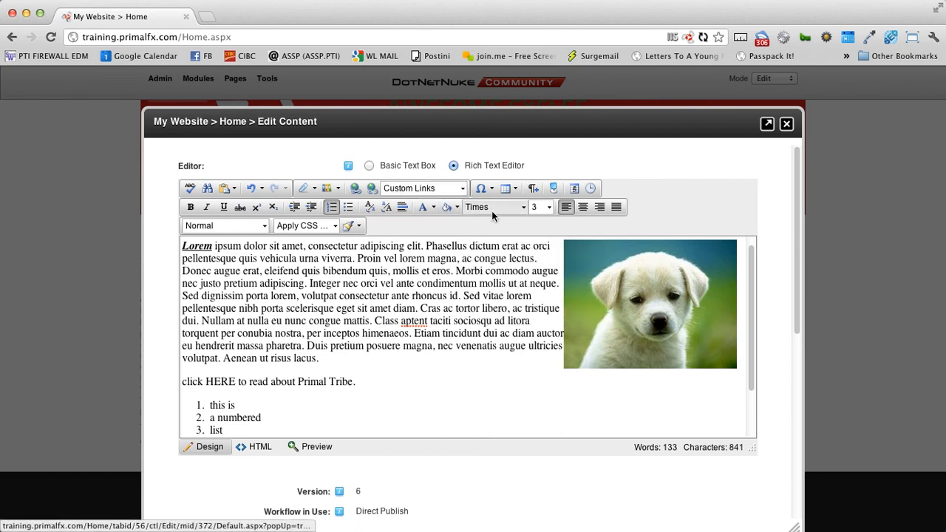
click(462, 333)
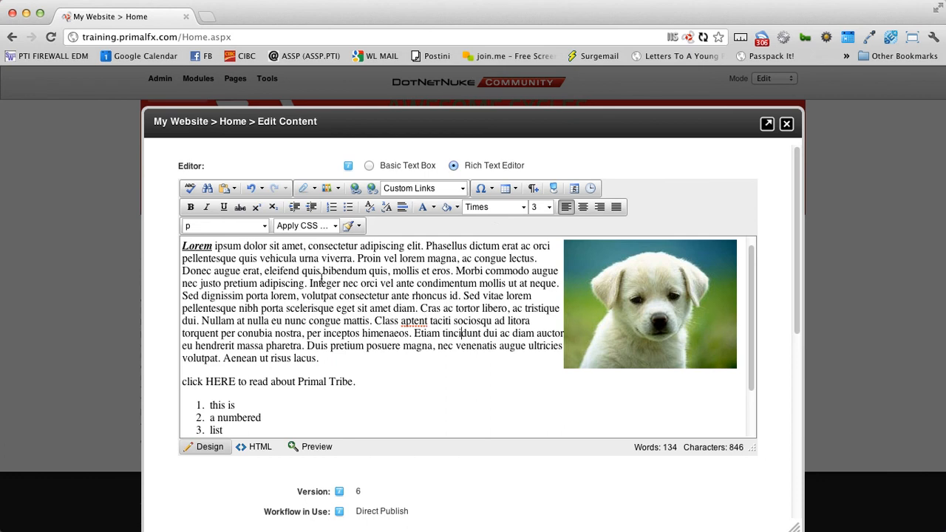
drag(259, 258, 307, 347)
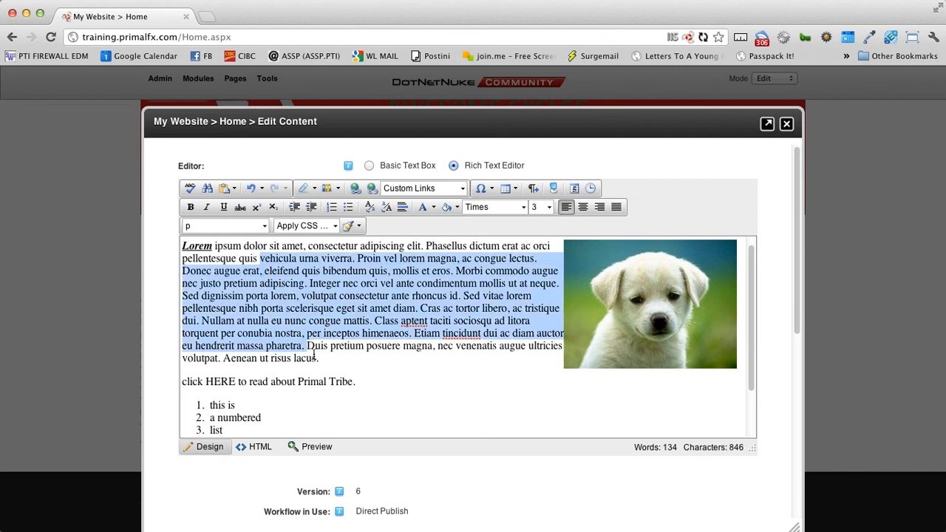
click(373, 378)
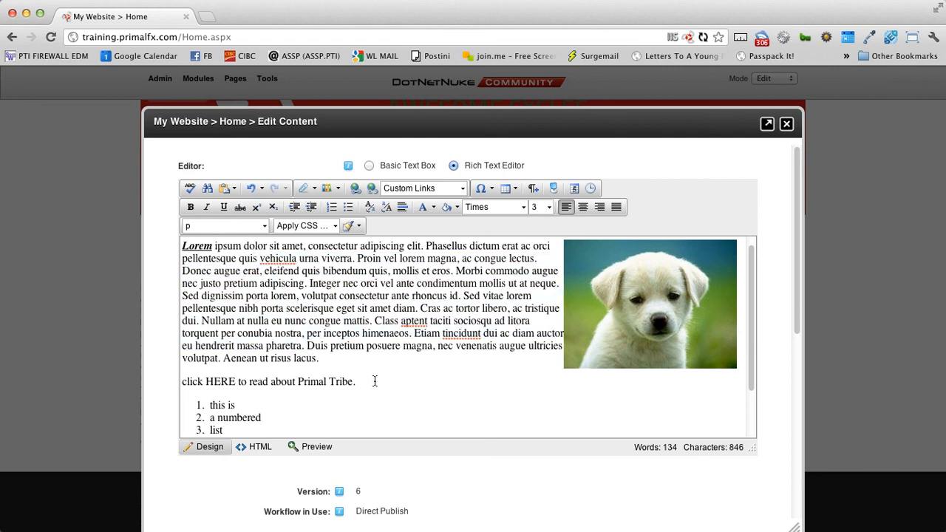
drag(375, 381, 301, 381)
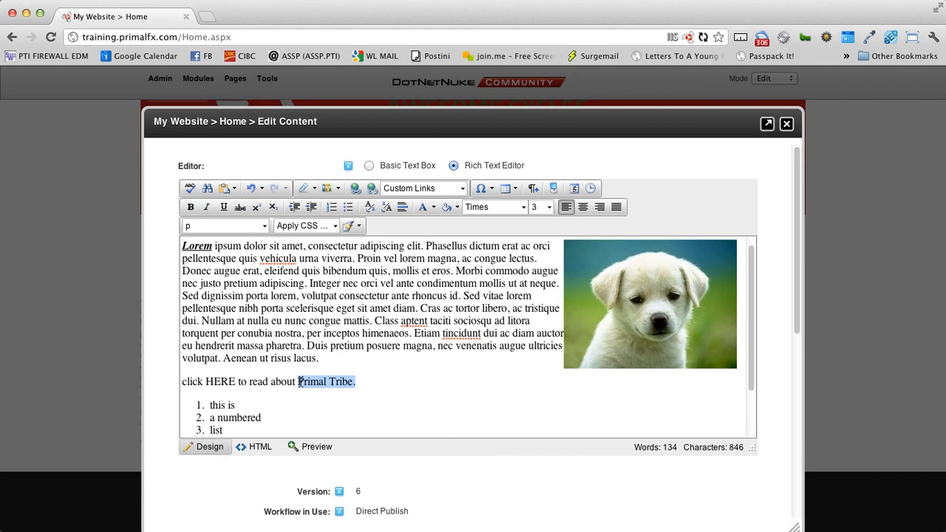
click(412, 370)
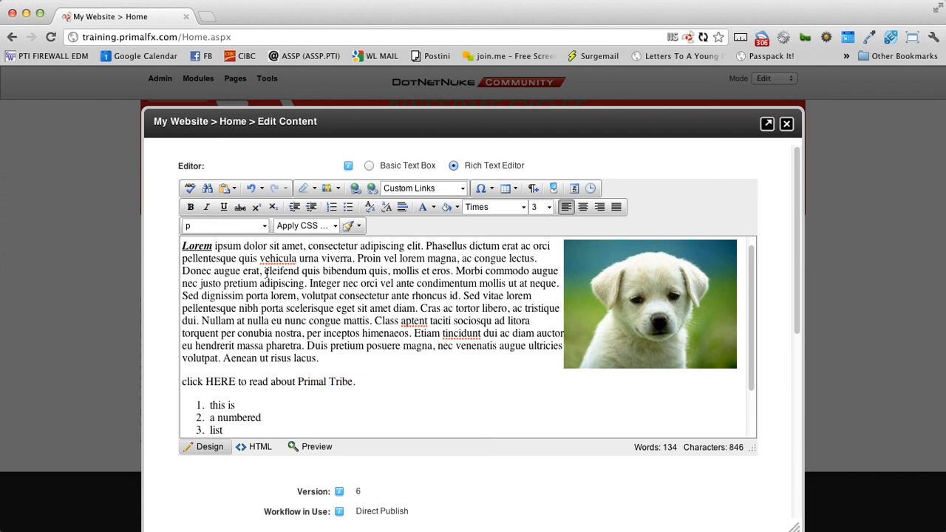
drag(264, 271, 300, 382)
click(551, 207)
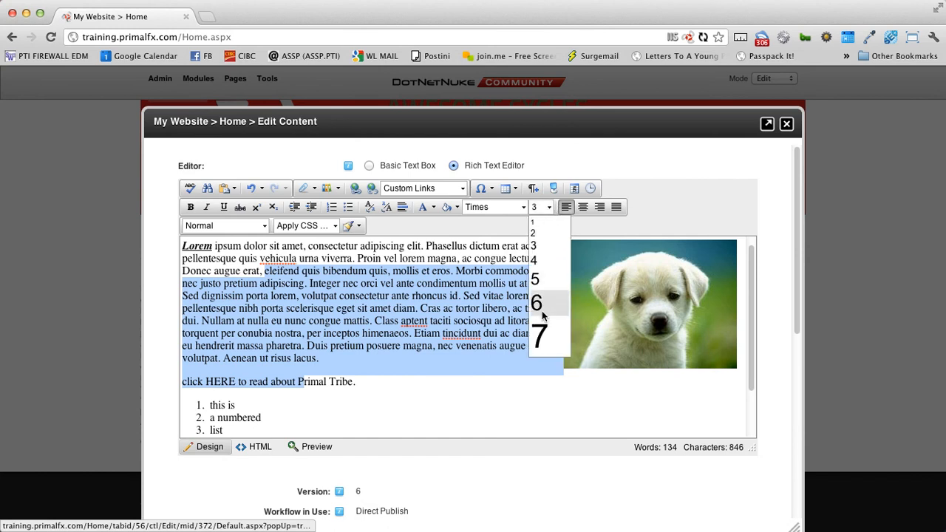
click(355, 258)
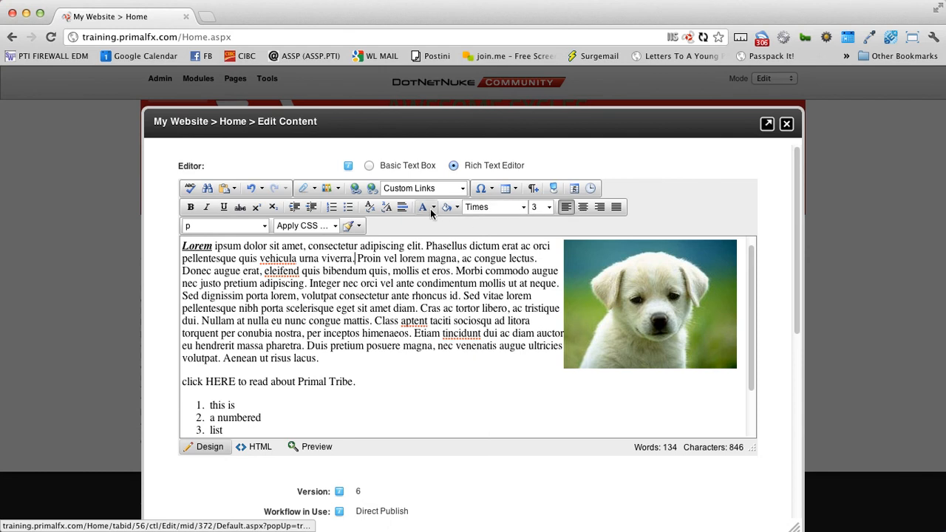
click(488, 208)
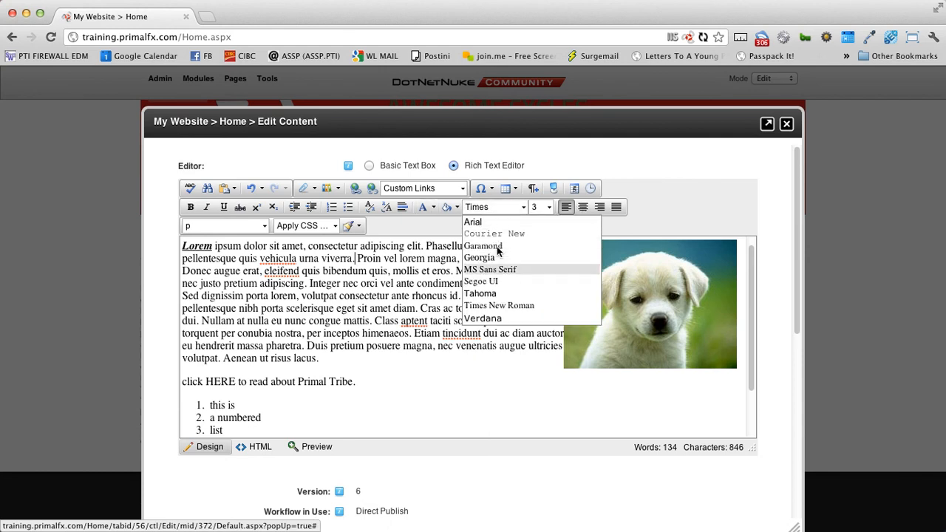
click(369, 310)
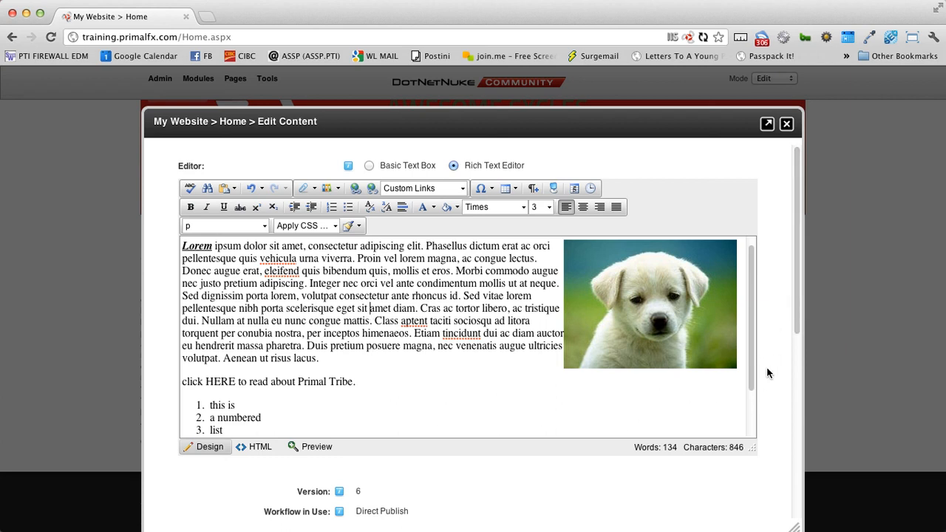
- Collapse the content Preview section and expand Version History
scroll(767, 372, down, 5)
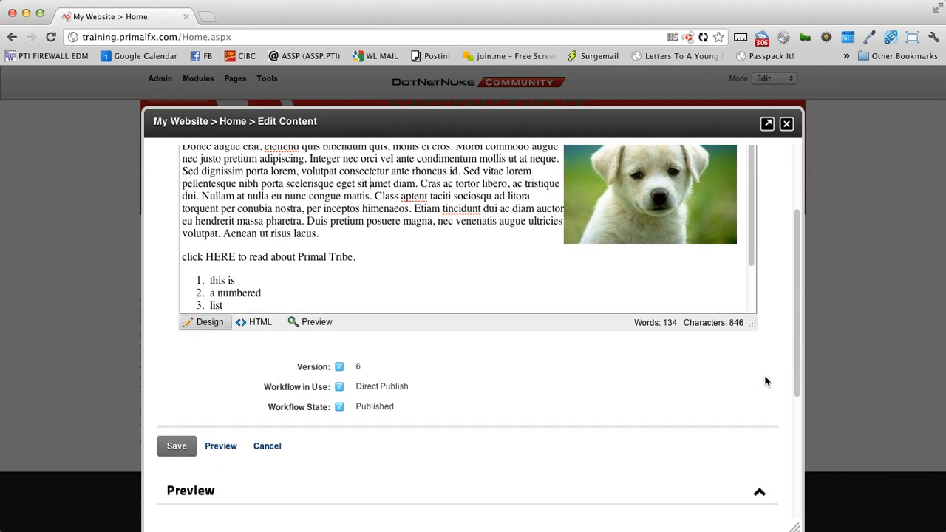
drag(354, 369, 384, 372)
scroll(385, 372, down, 3)
scroll(387, 368, down, 7)
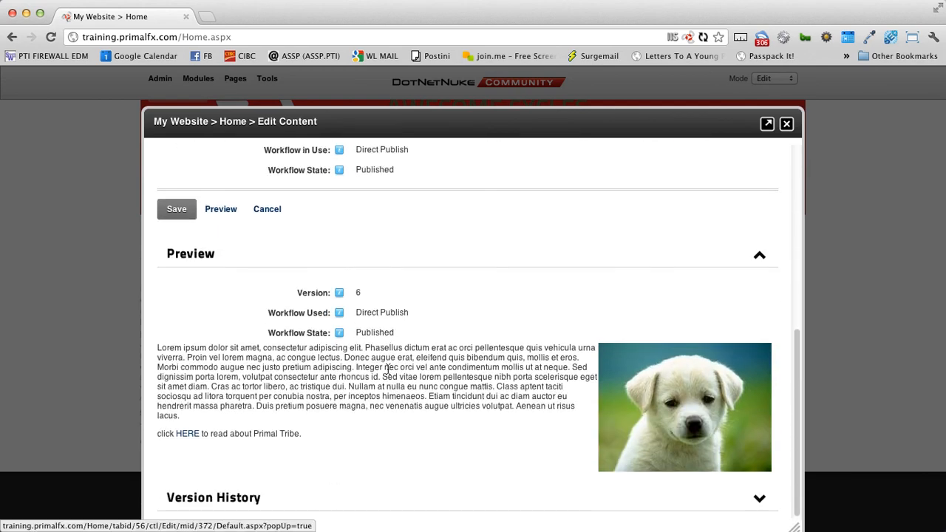
click(207, 257)
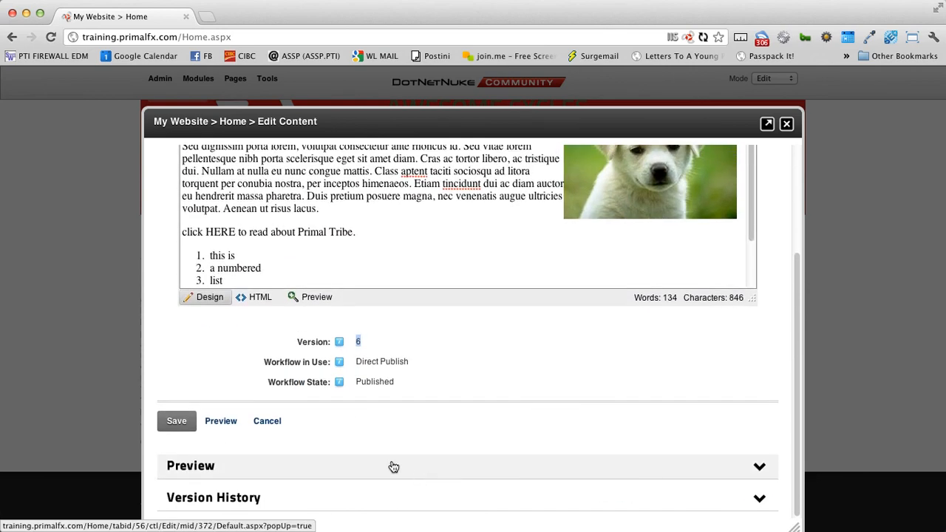
click(275, 498)
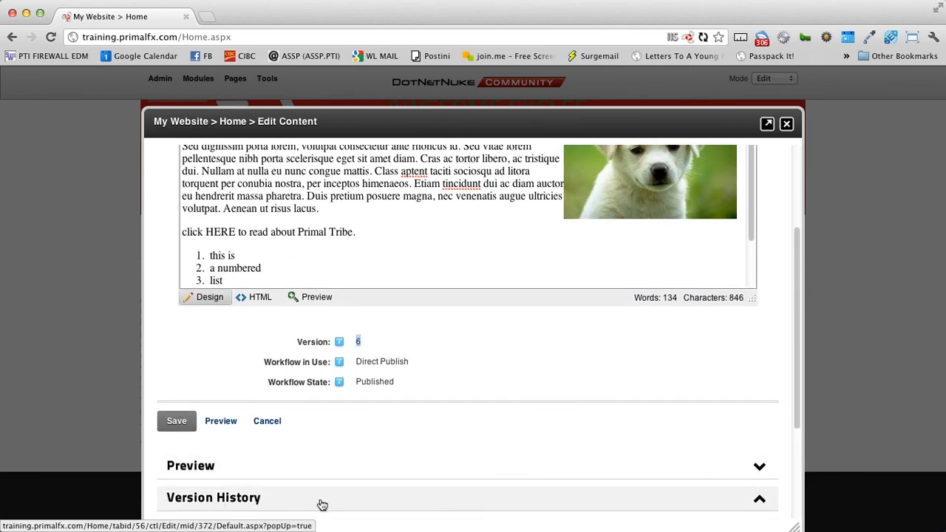
- Review the version table entries and preview version 3 of the Home text
scroll(635, 512, down, 5)
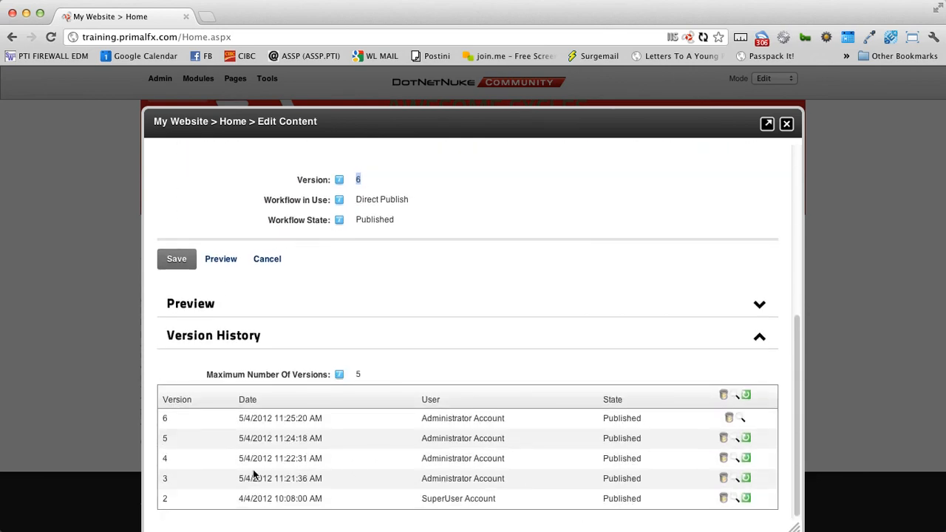
drag(255, 427, 289, 503)
click(341, 509)
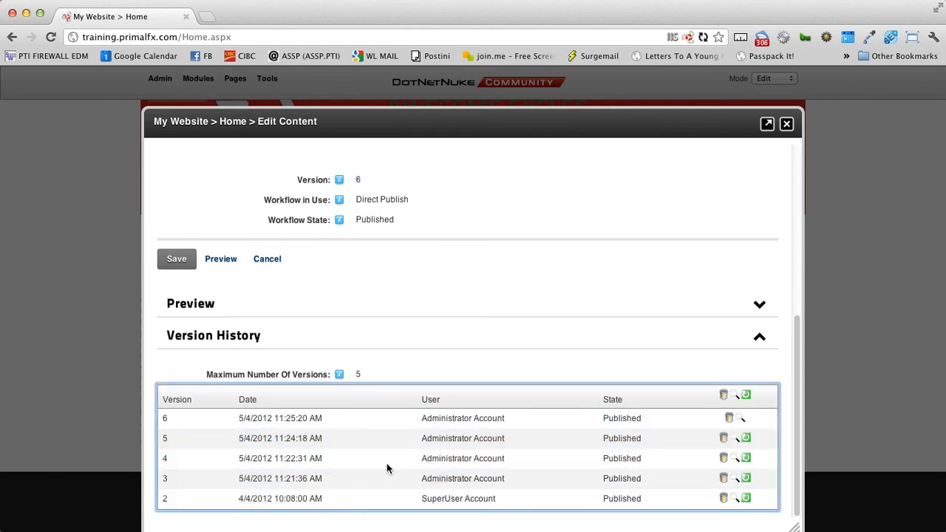
click(374, 375)
double_click(374, 375)
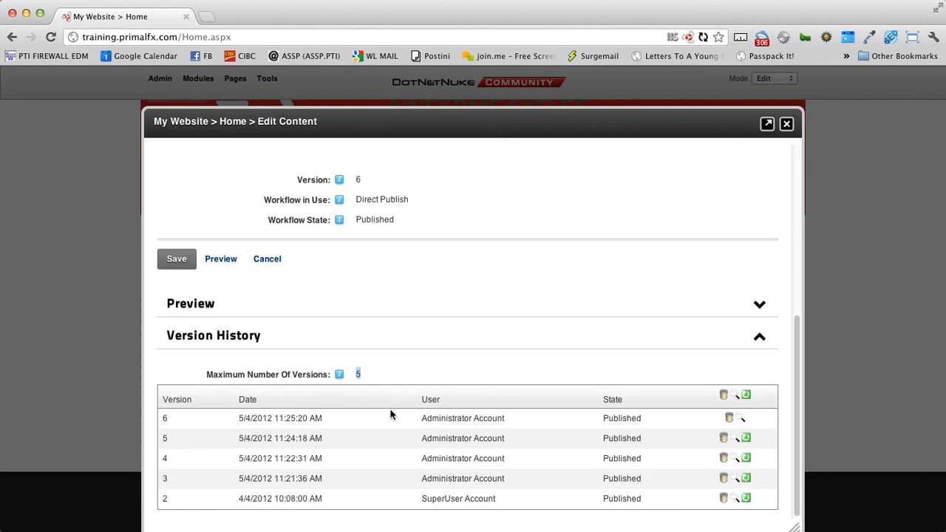
drag(406, 422, 511, 429)
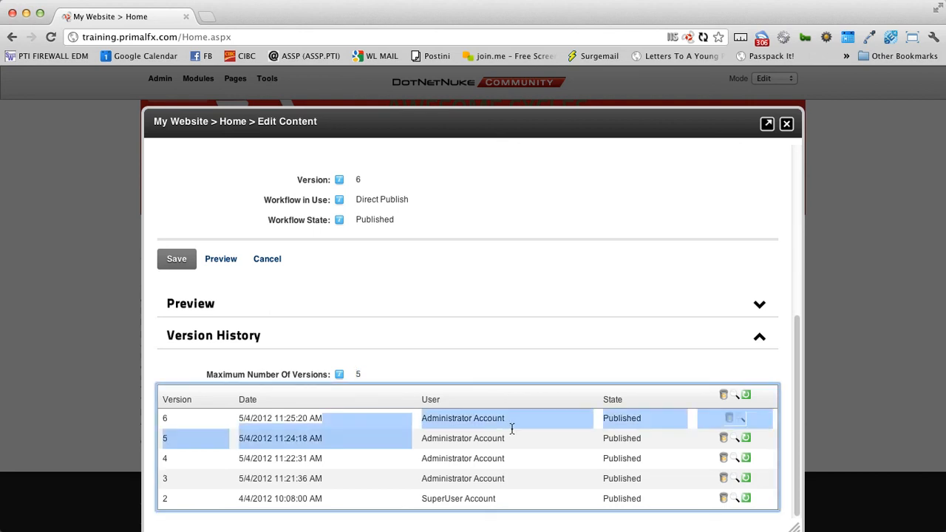
click(424, 422)
drag(238, 419, 323, 420)
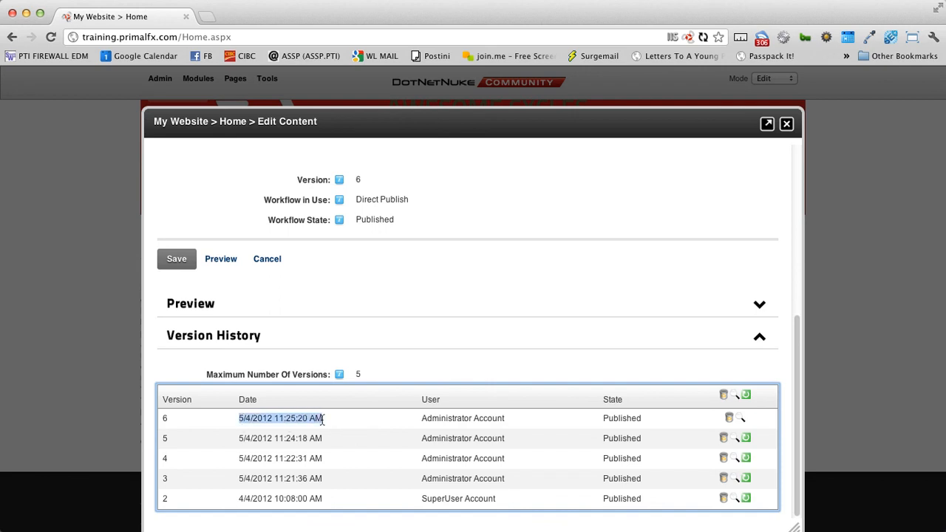
click(323, 421)
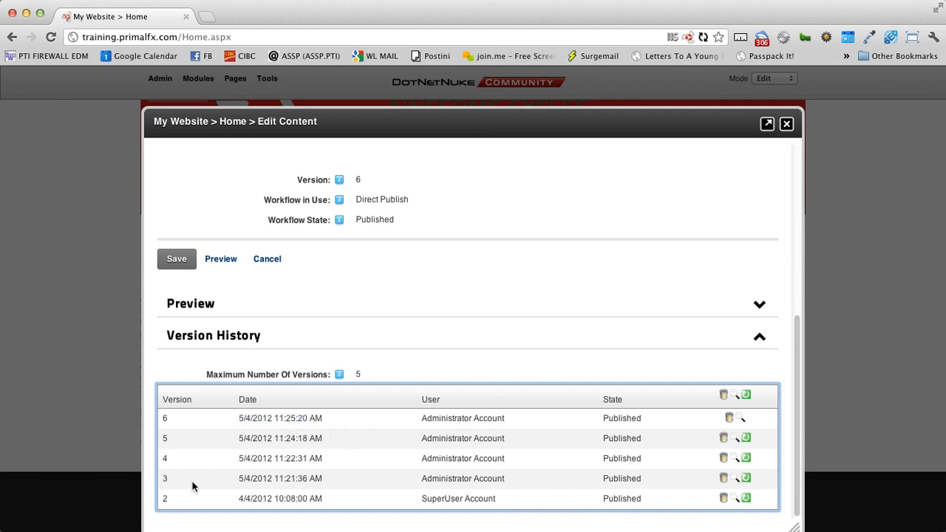
double_click(163, 481)
click(737, 481)
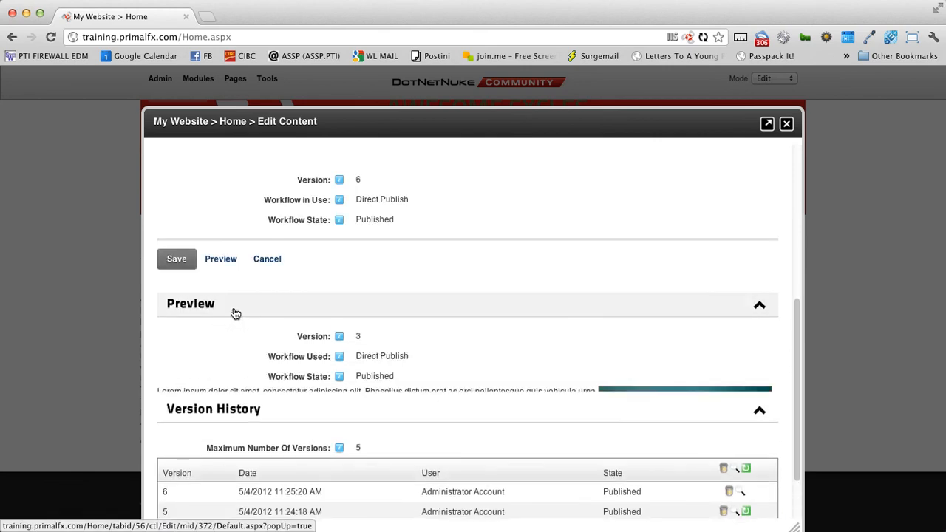
- Roll the Home text back to version 3, creating a new version 7
scroll(278, 399, down, 1)
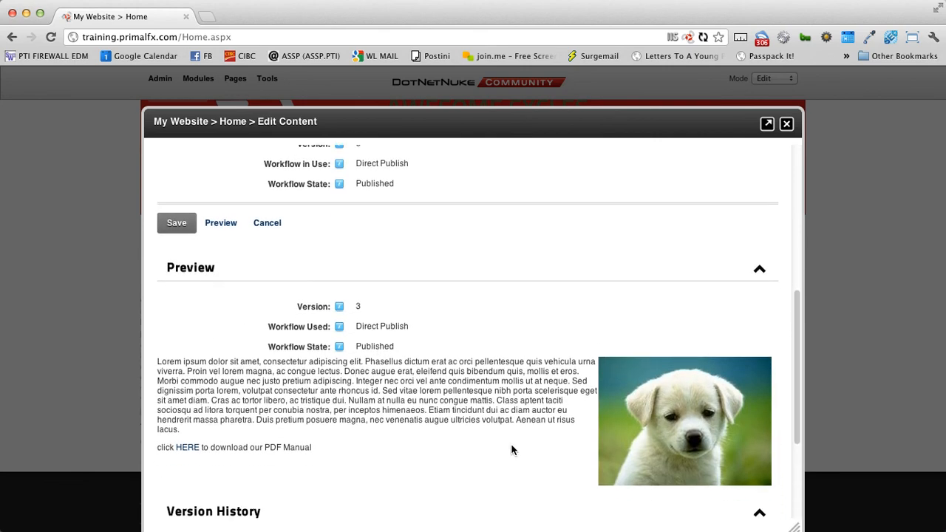
scroll(429, 417, down, 2)
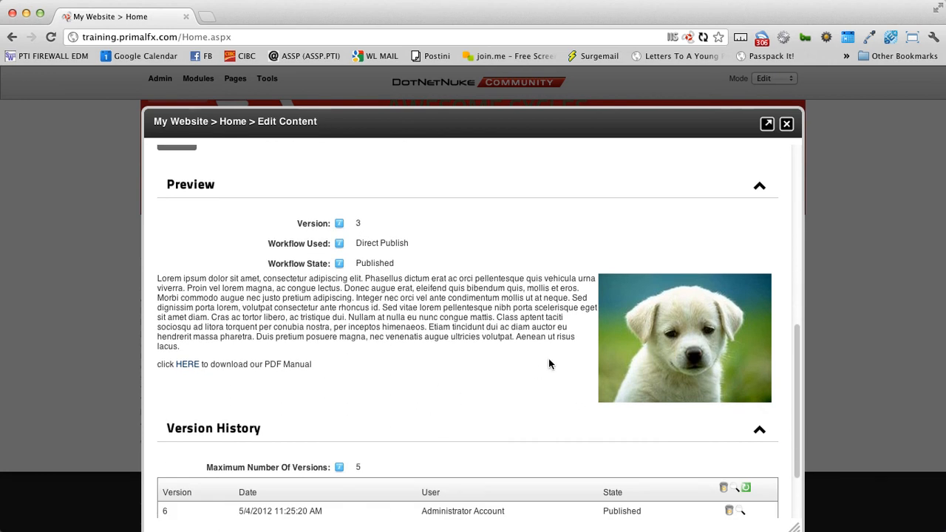
scroll(549, 363, down, 2)
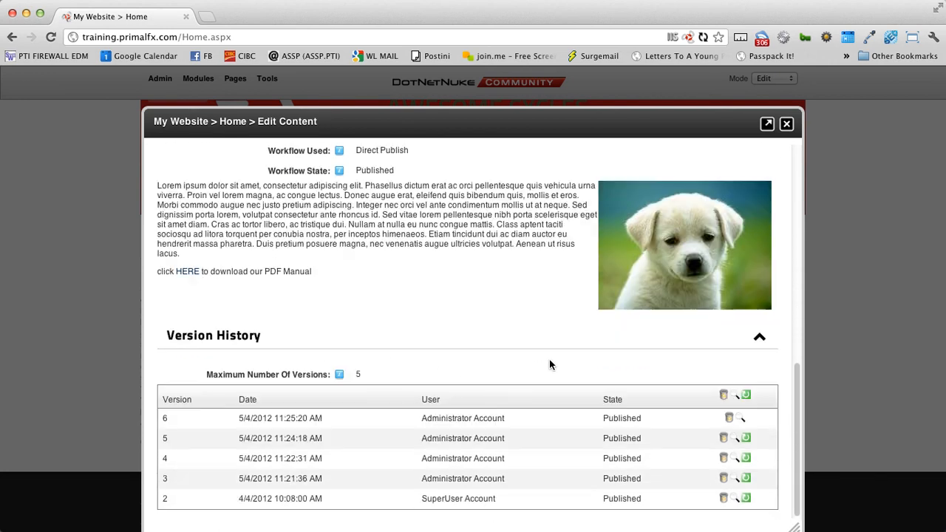
click(746, 479)
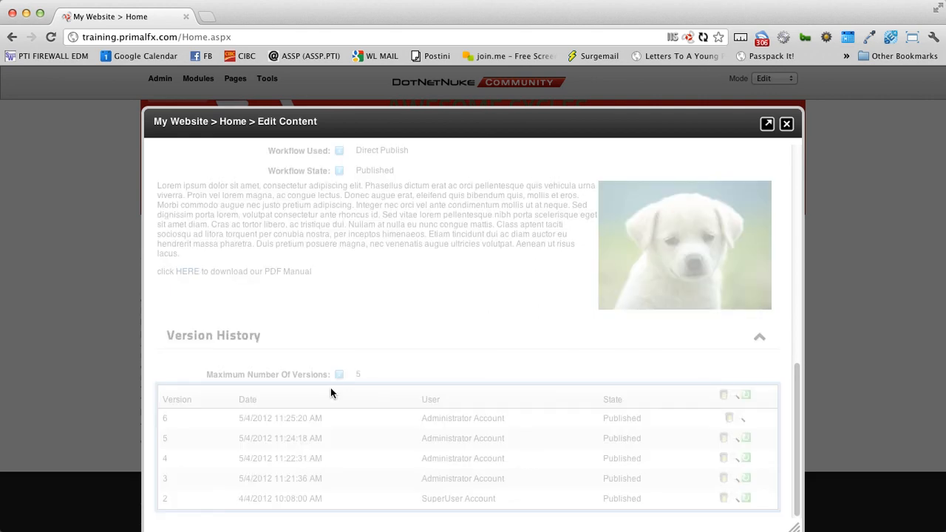
scroll(443, 370, up, 5)
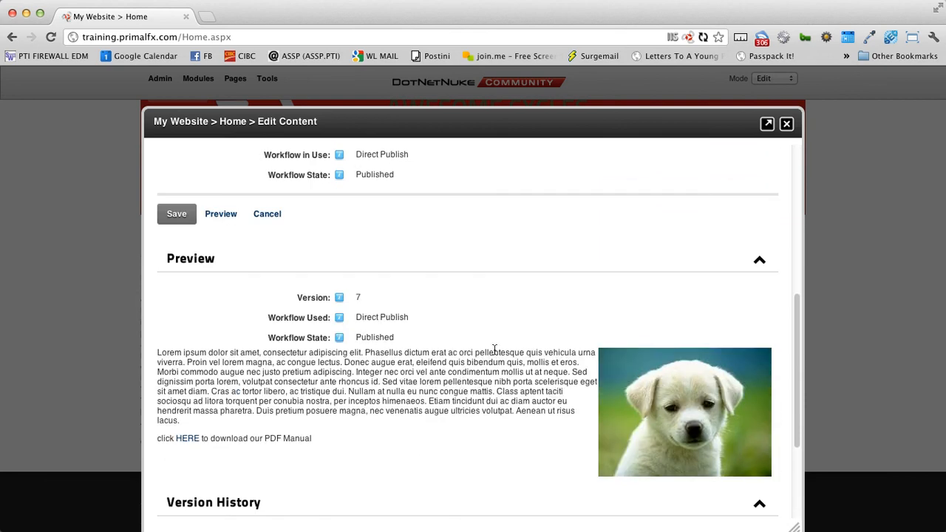
scroll(494, 349, up, 5)
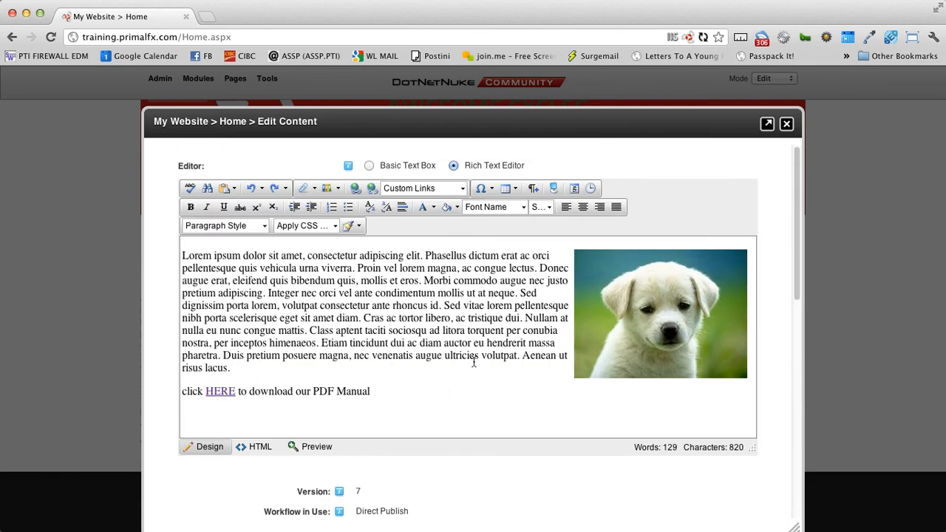
- Save the restored version 7 text ending with the PDF Manual link
click(466, 377)
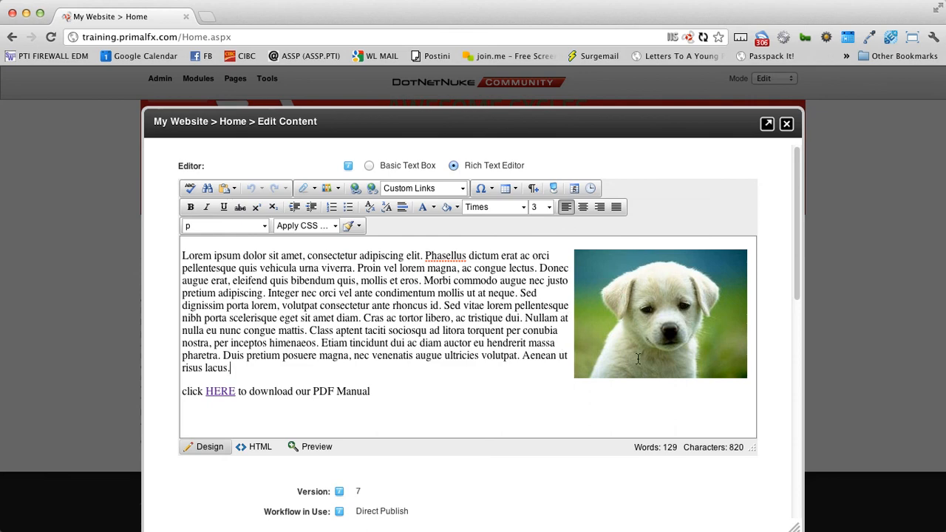
scroll(257, 442, down, 2)
click(179, 487)
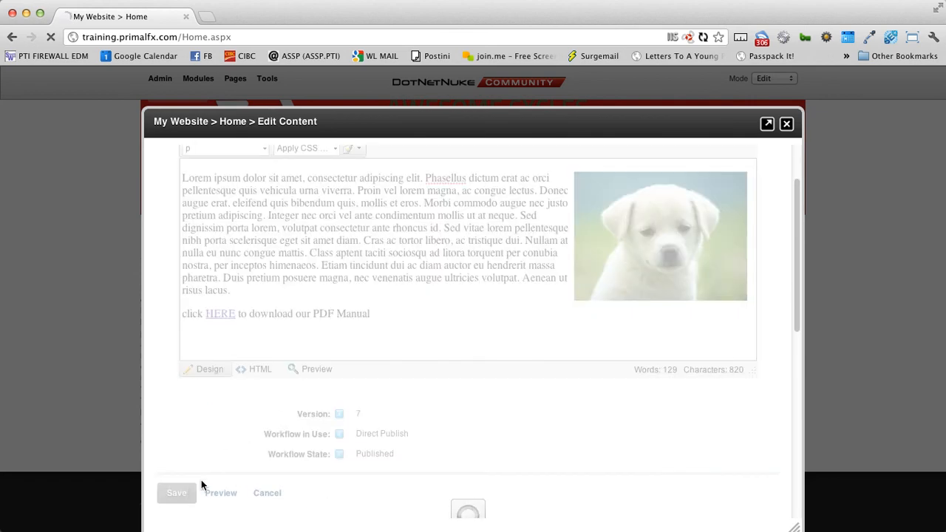